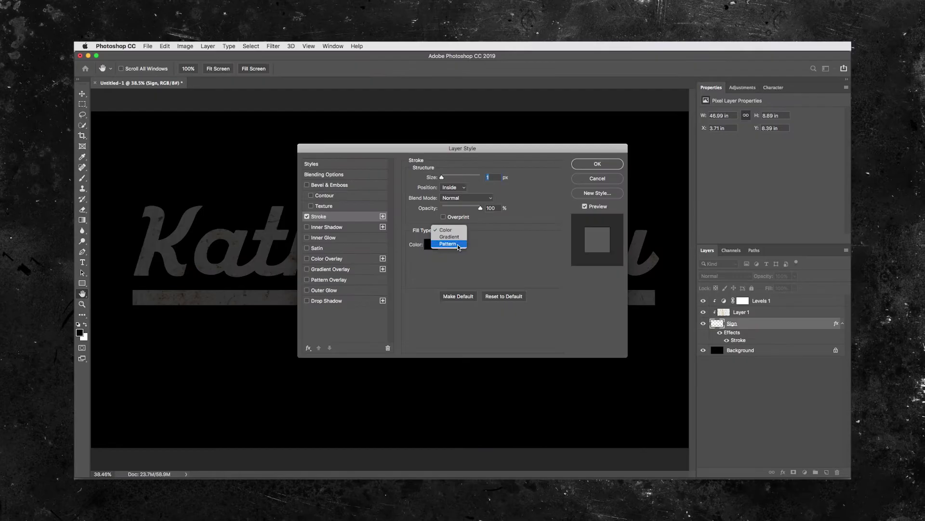
Preview the finished effect: a pattern-filled stroke on the sign and darker, purple-tinted fog
click(450, 241)
click(456, 252)
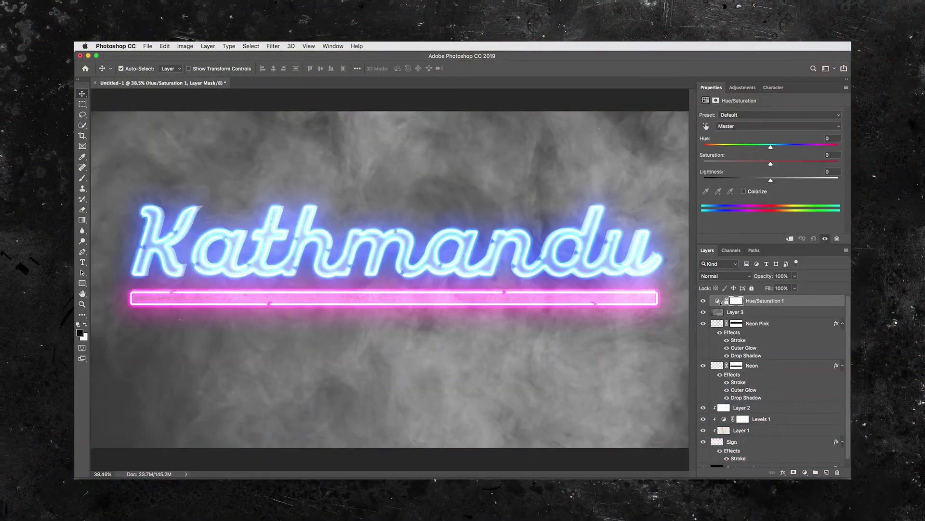
drag(770, 178, 733, 181)
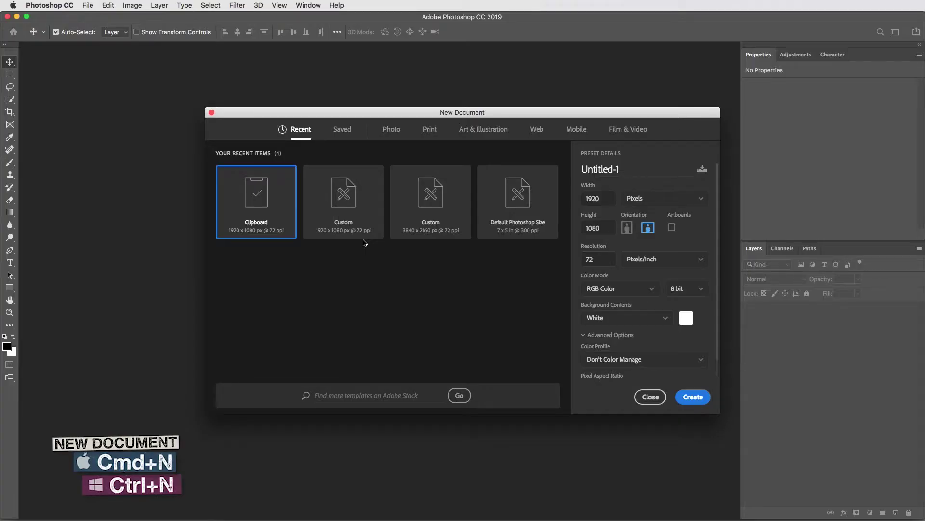
Create a new document 3840 wide by 2160 high with Black background contents
click(582, 199)
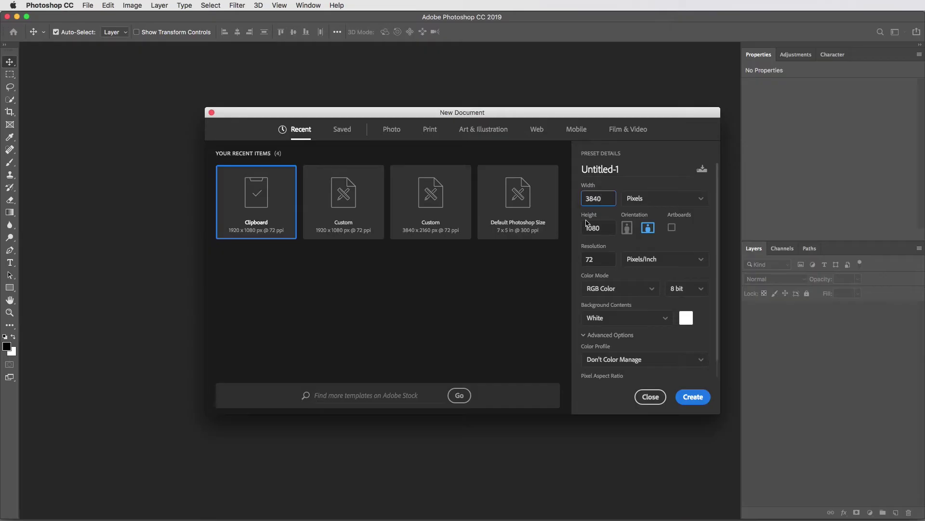
key(Tab)
click(624, 319)
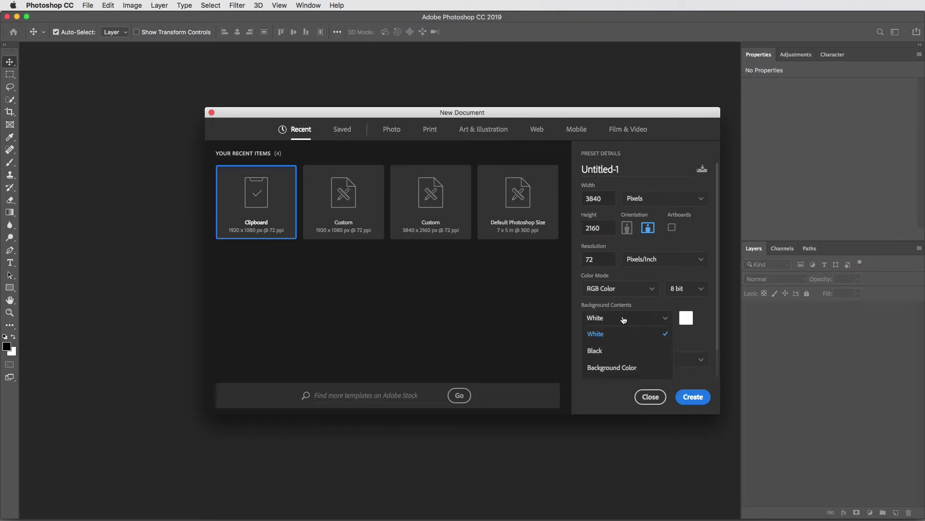
click(597, 351)
click(691, 395)
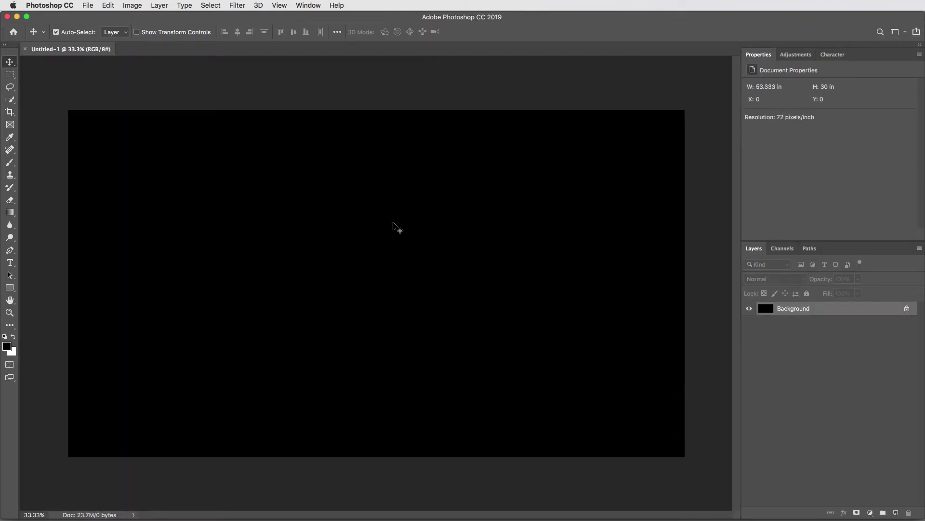
Type 'Kathmandu' on the canvas in white with the Type tool and commit it
key(t)
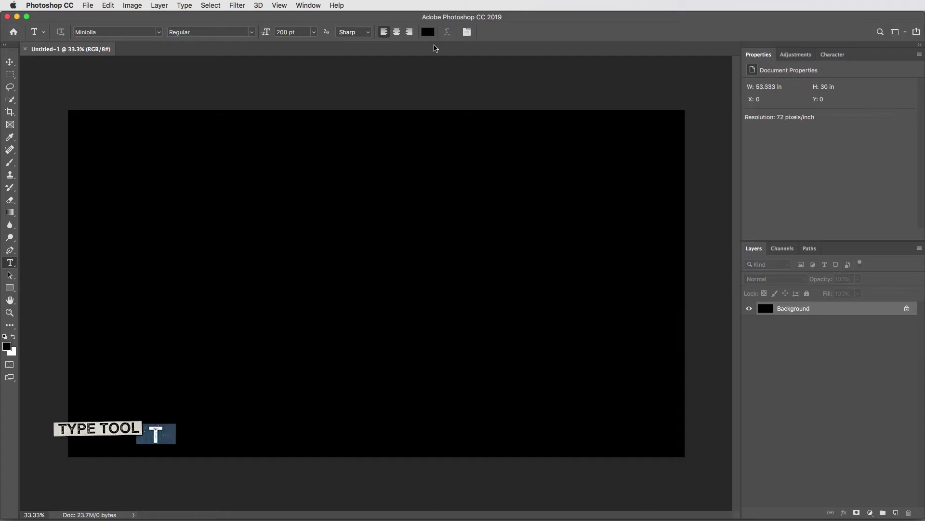
click(430, 32)
drag(385, 214, 327, 174)
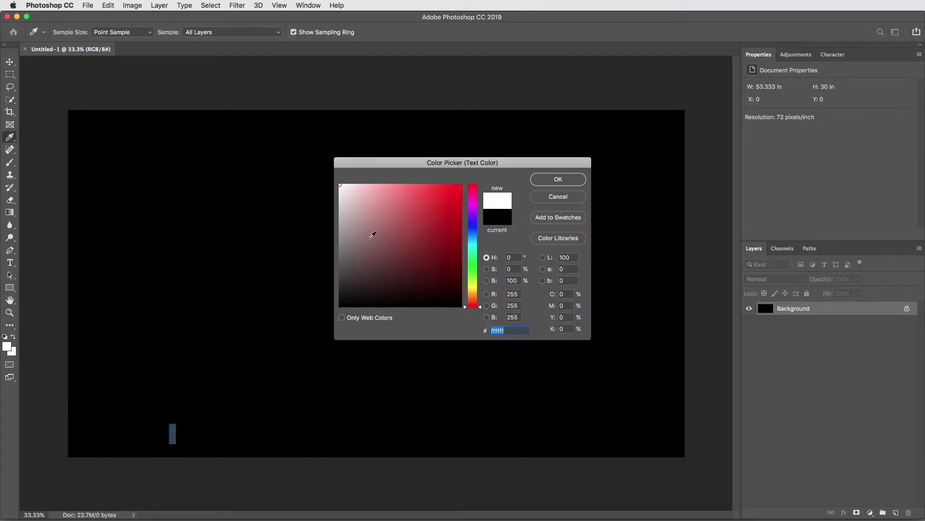
key(Return)
click(370, 268)
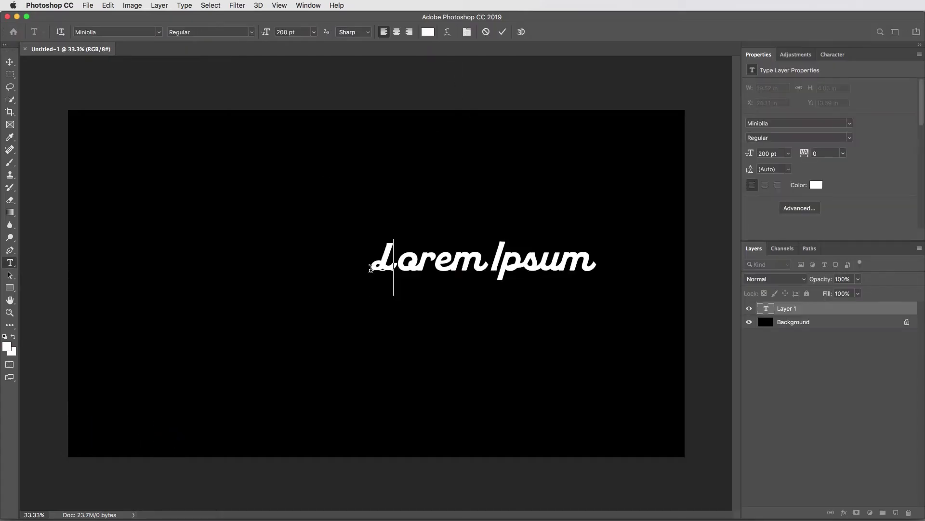
text(Kathmandu)
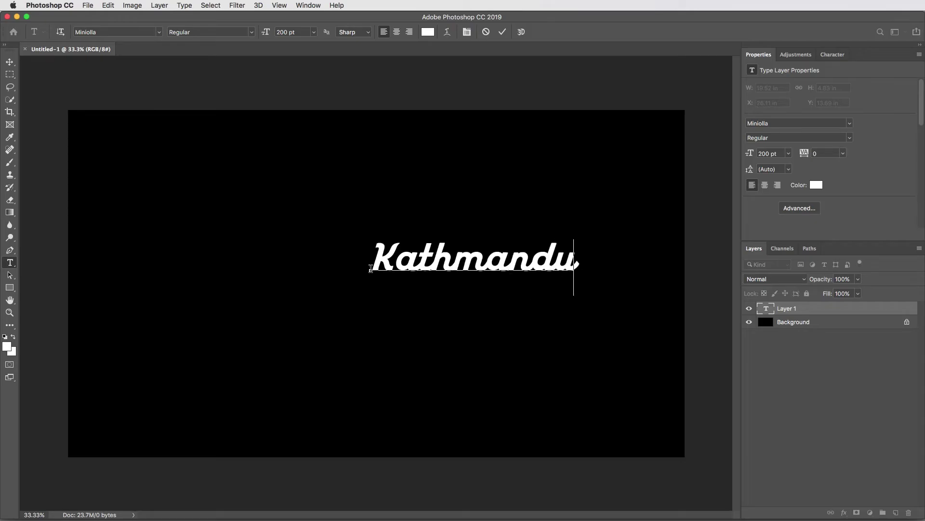
key(super+Return)
Enlarge the Kathmandu text to about 525 pt, spanning the canvas above centre
key(v)
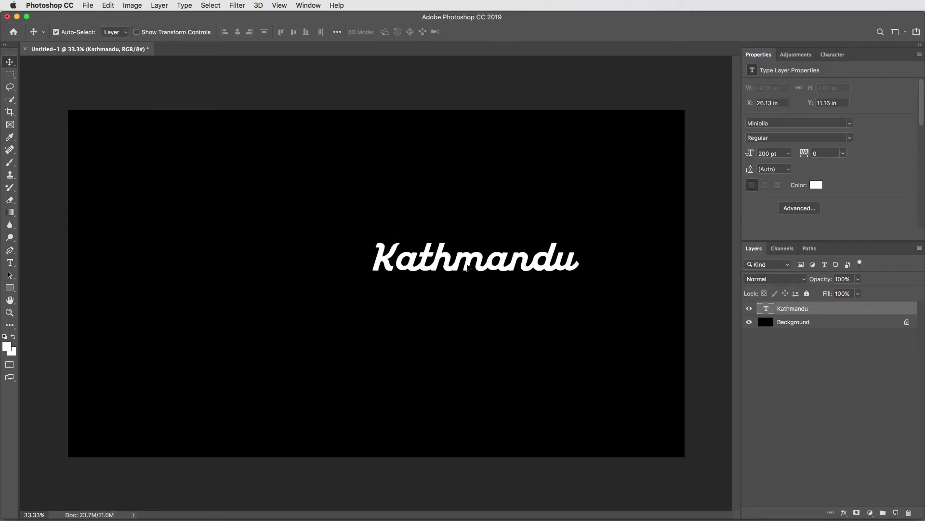
drag(493, 264, 410, 276)
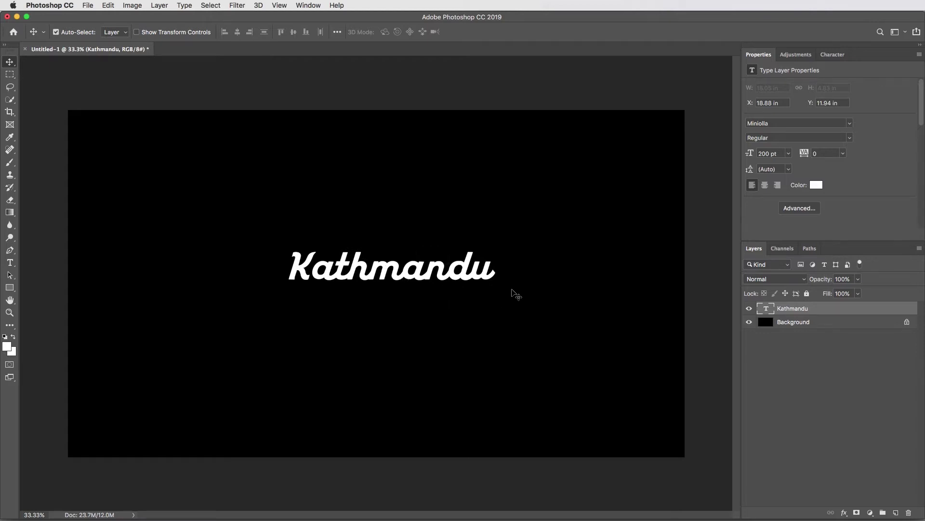
key(super+t)
drag(496, 276, 657, 276)
drag(129, 275, 109, 275)
drag(284, 273, 281, 266)
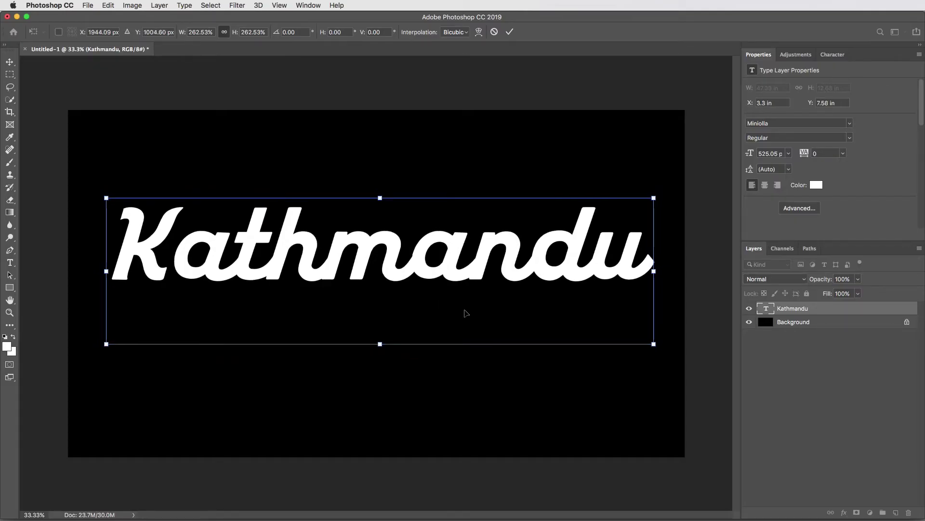
key(Return)
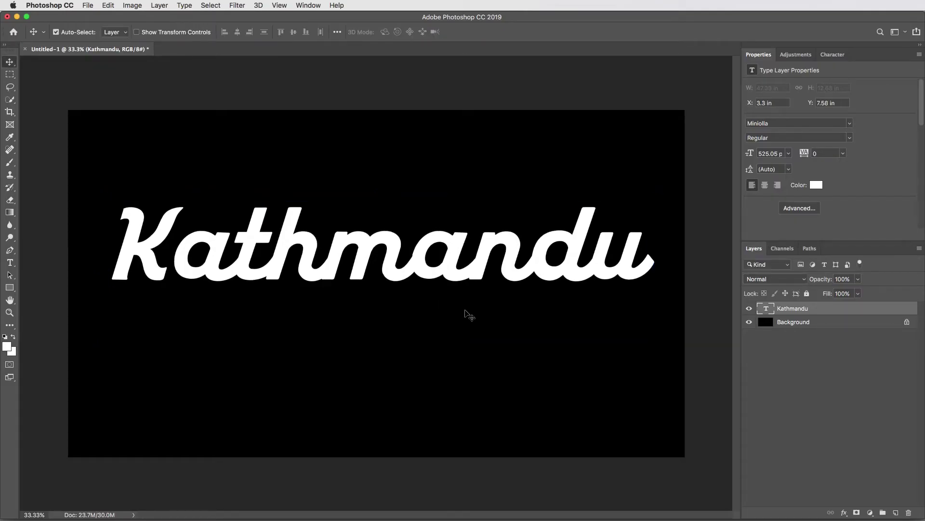
On a new layer, fill a thin white rectangular bar beneath the text
click(896, 512)
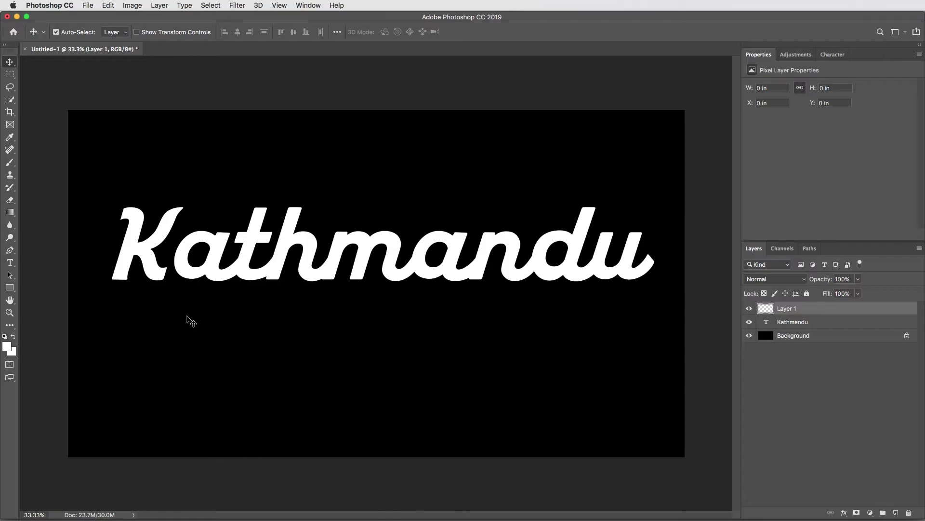
key(m)
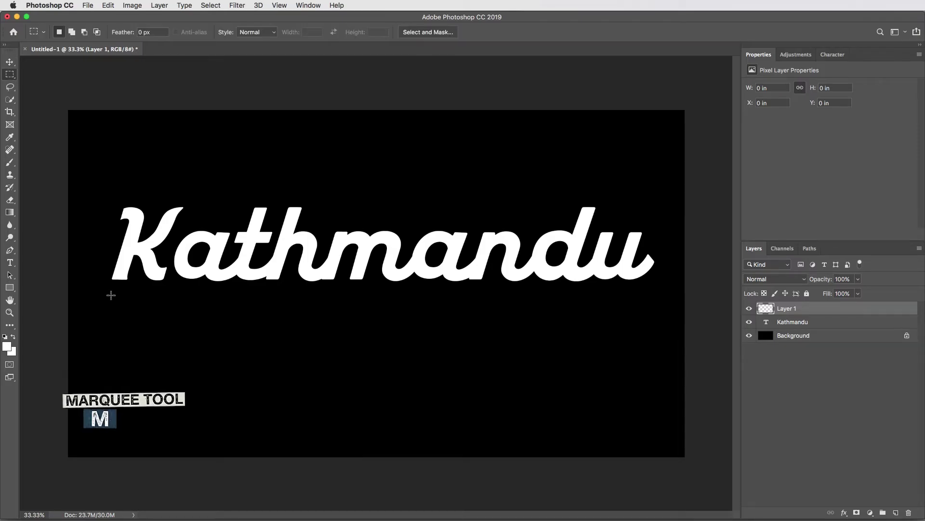
drag(111, 294, 650, 309)
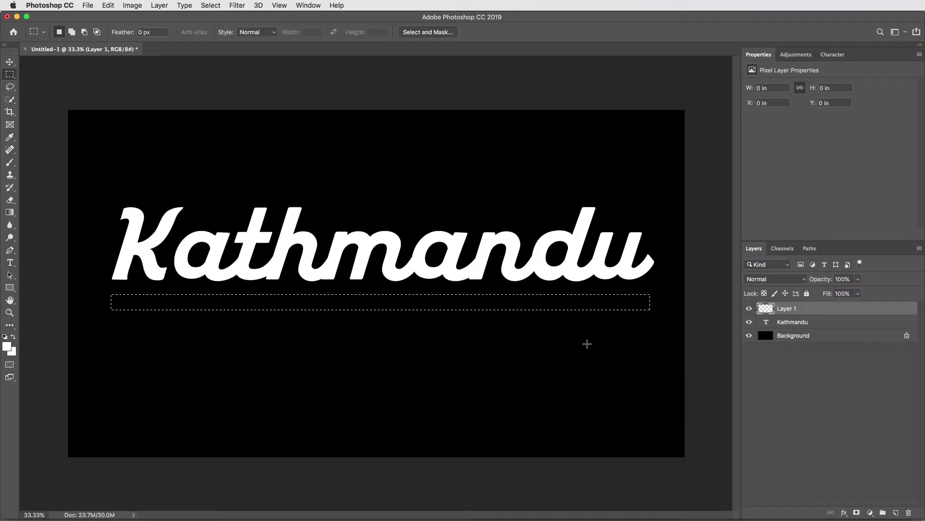
key(d)
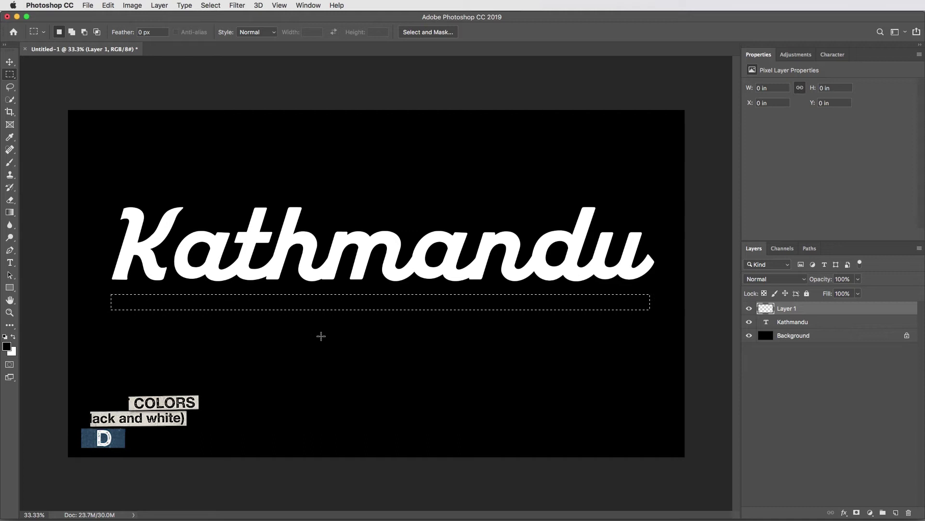
key(super+BackSpace)
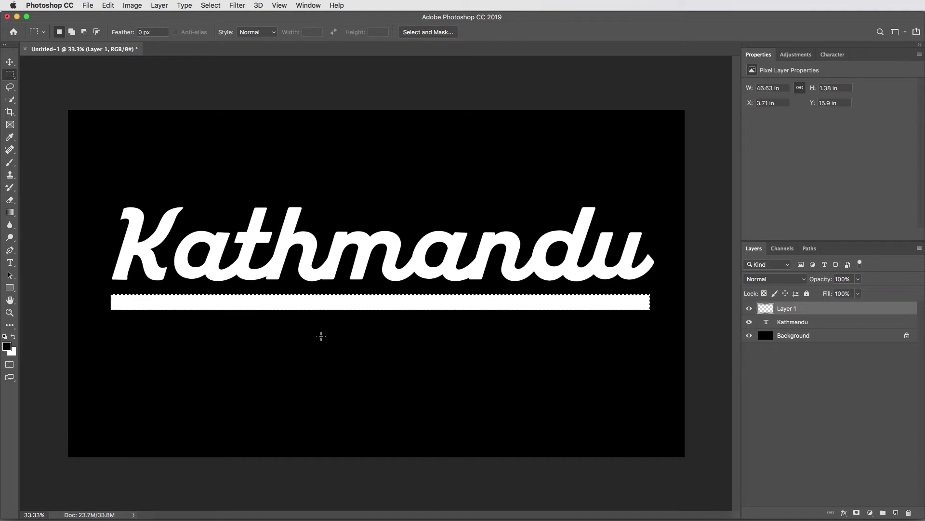
key(super+d)
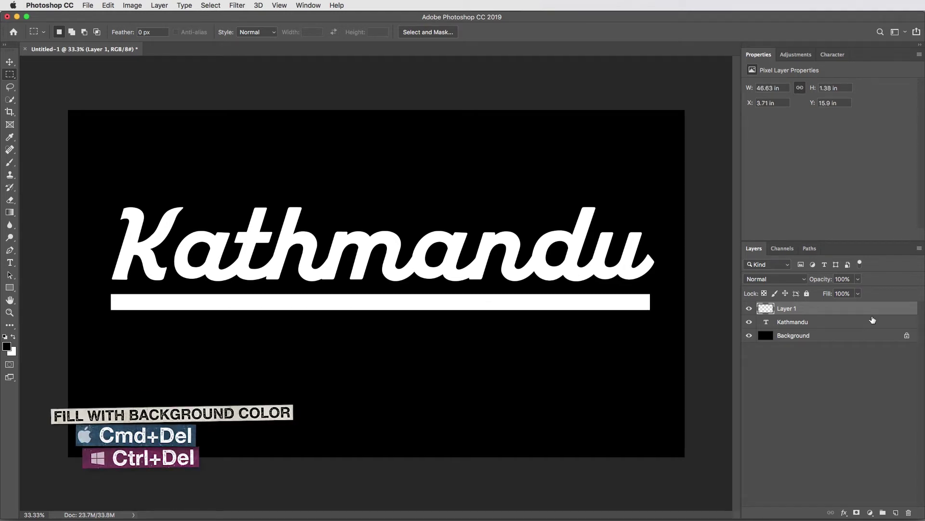
Merge the bar with the Kathmandu text layer and name the result 'Sign'
shift+click(829, 323)
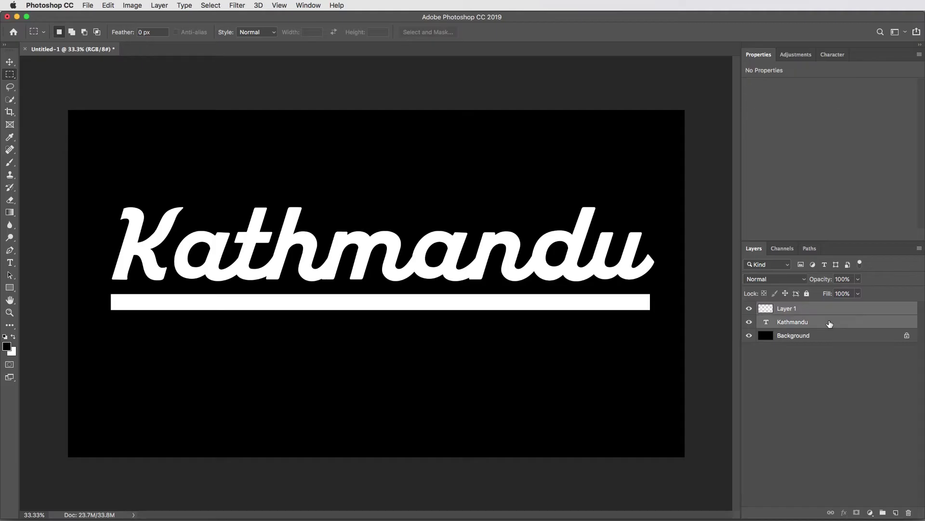
key(super+e)
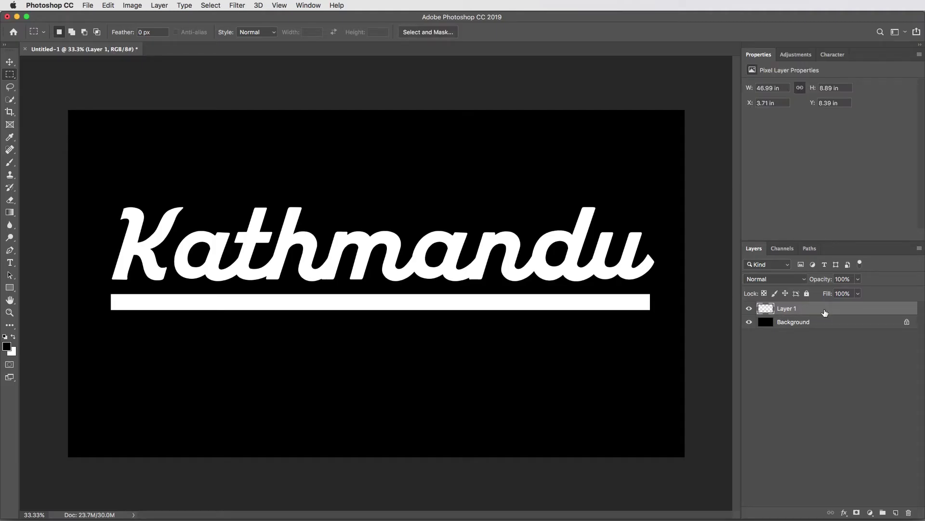
double_click(793, 309)
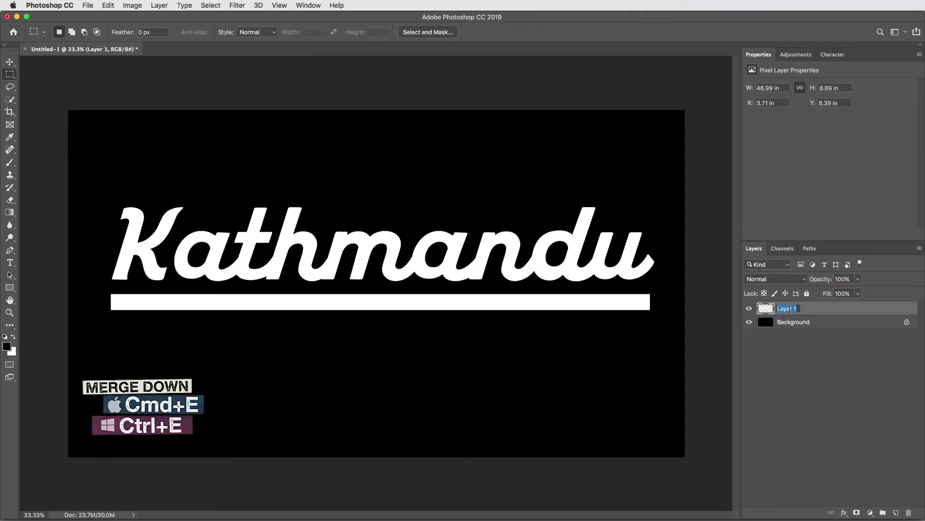
text(Sign)
key(Return)
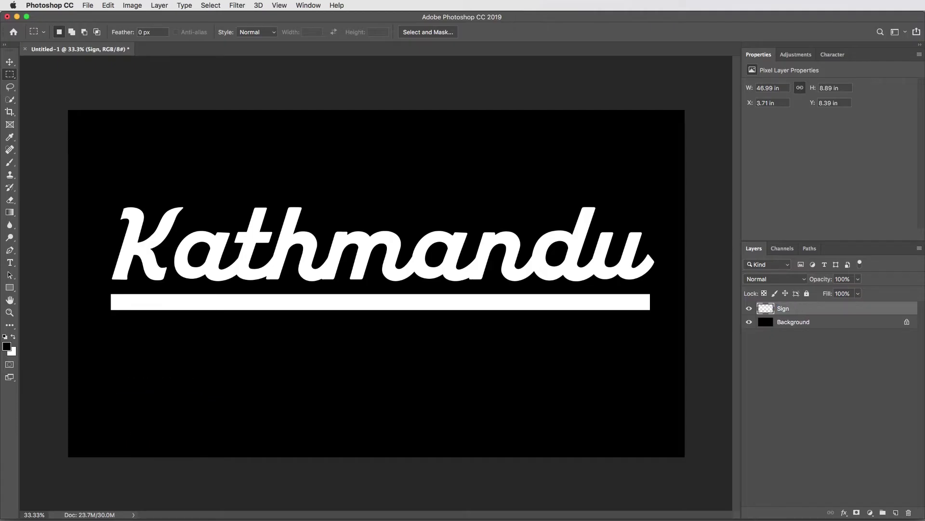
Paste the TextureGuys_Metal_146L.jpg rust texture as a layer clipped to Sign
key(v)
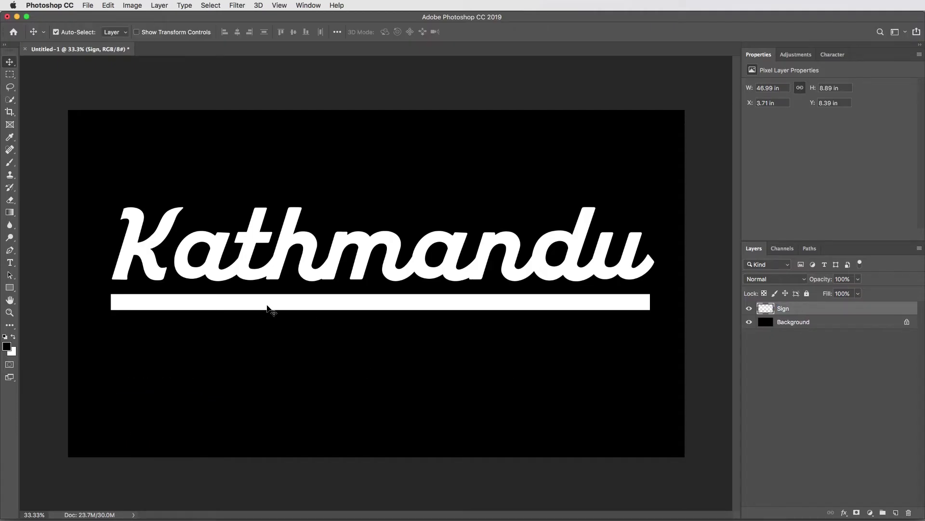
click(91, 5)
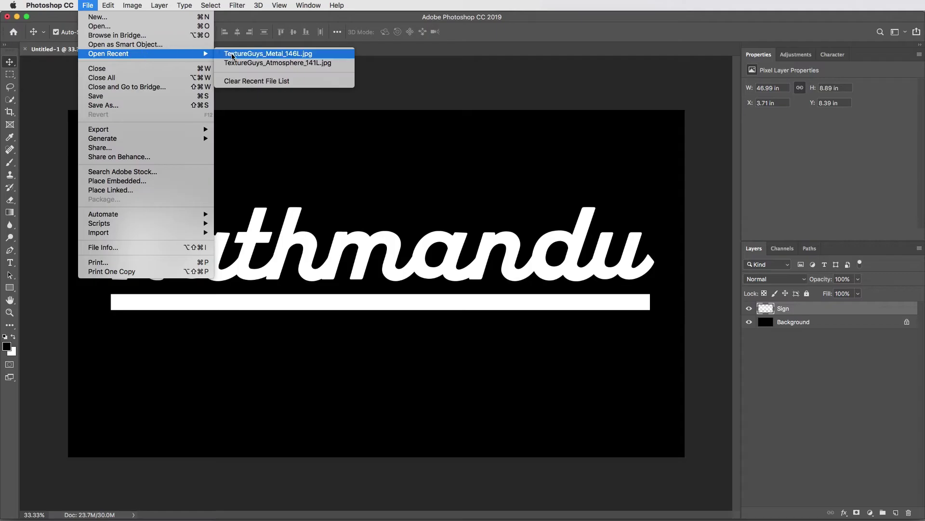
click(233, 55)
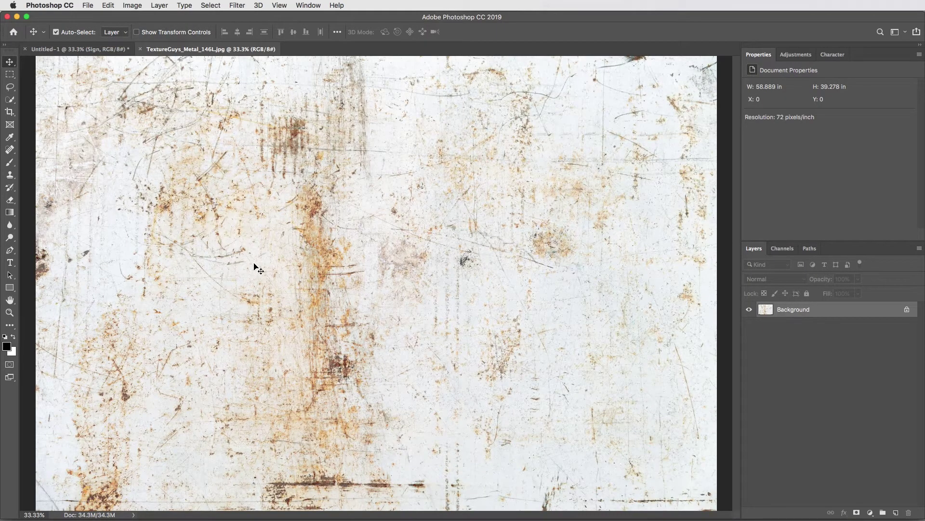
key(super+a)
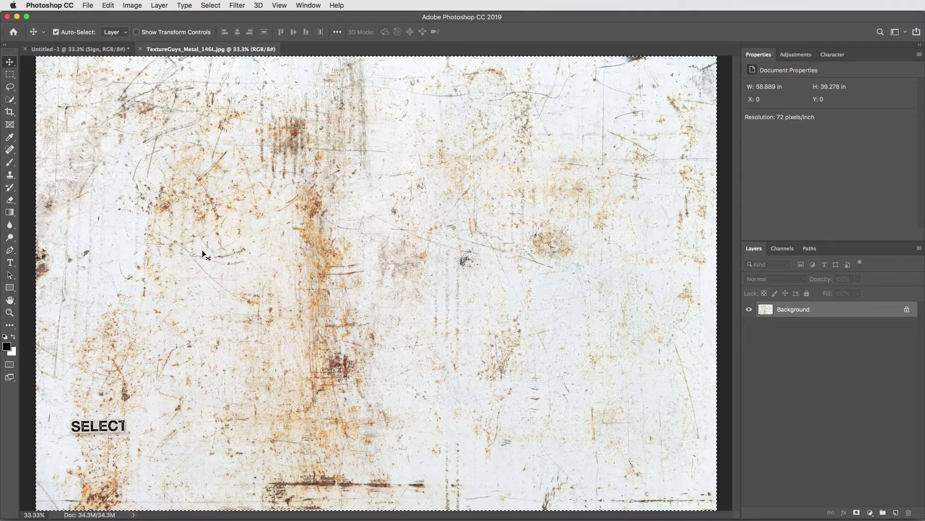
key(super+c)
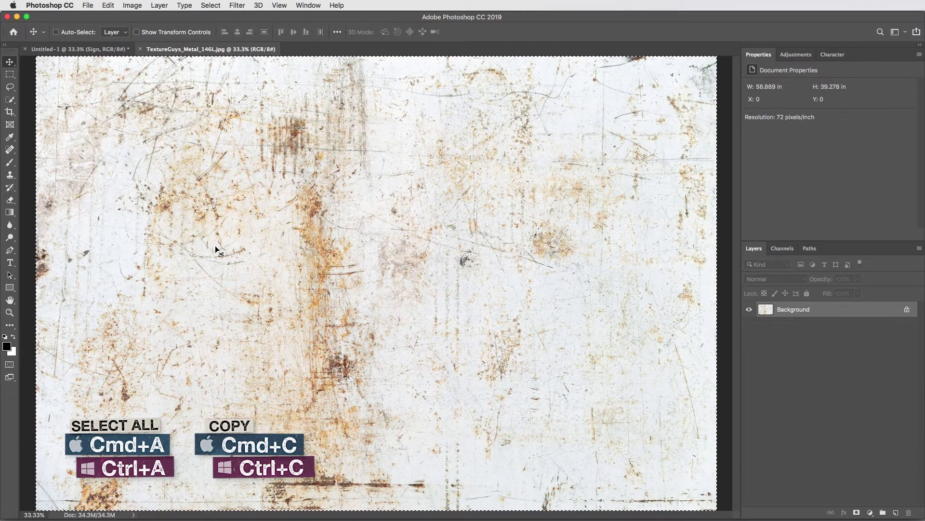
key(super+w)
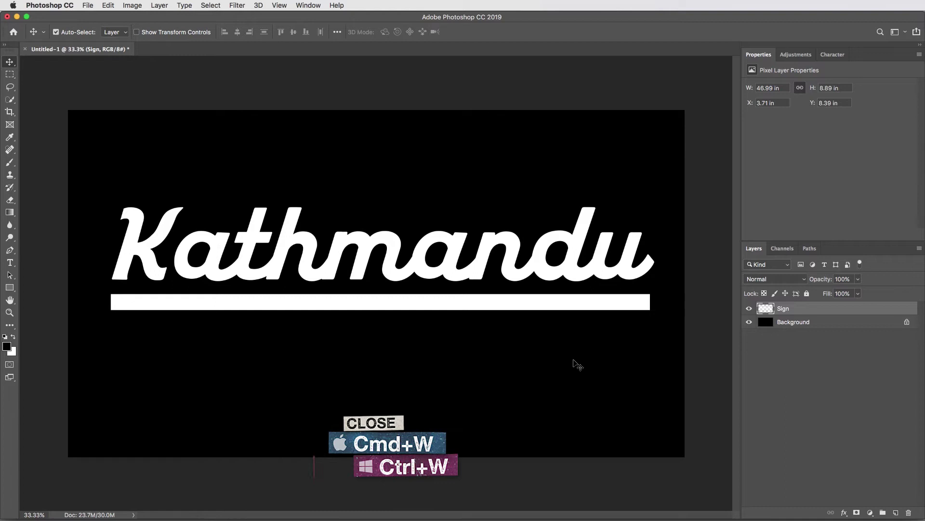
key(super+v)
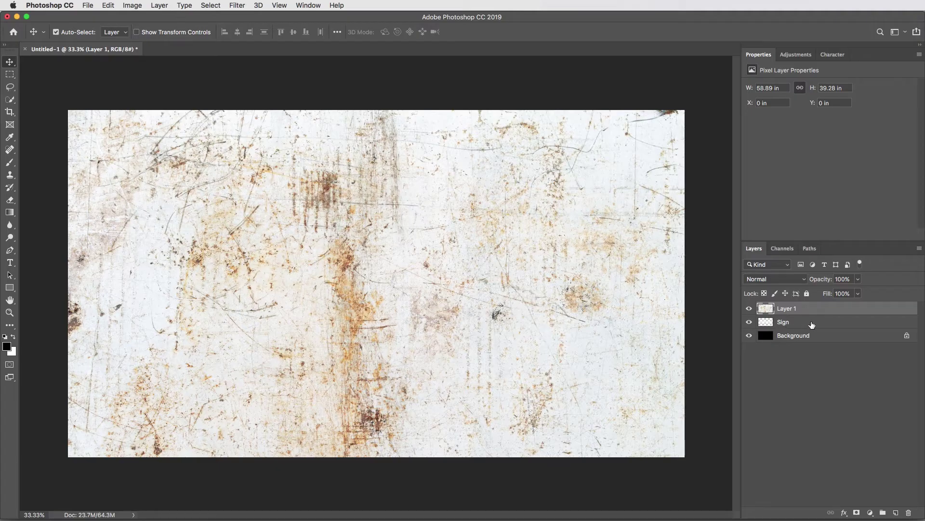
alt+click(774, 314)
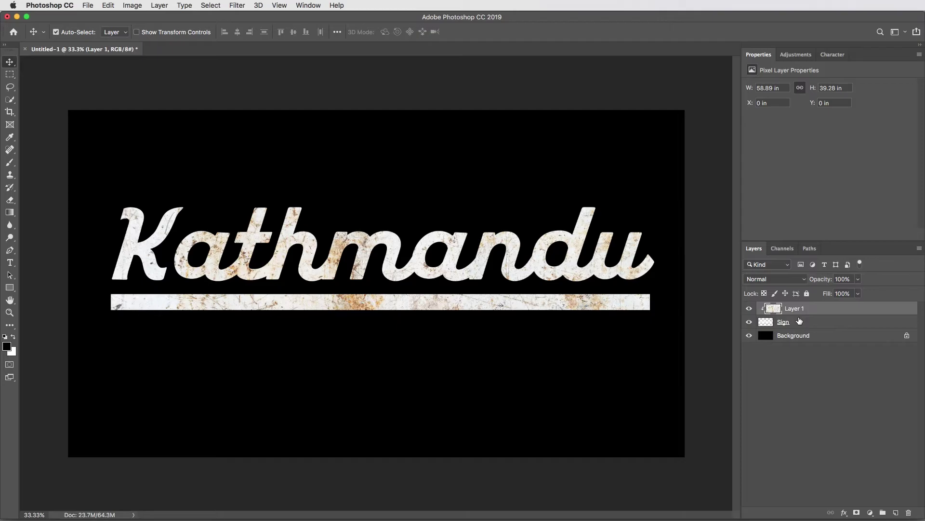
Scale the texture down to about 84% and move it up over the sign
key(super+t)
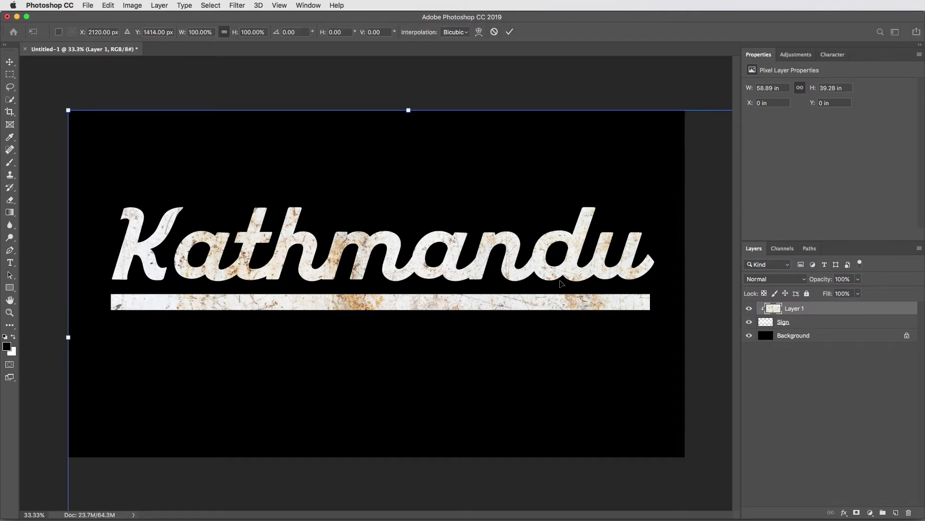
key(super+minus)
drag(654, 325, 597, 324)
drag(148, 321, 165, 322)
drag(261, 347, 263, 279)
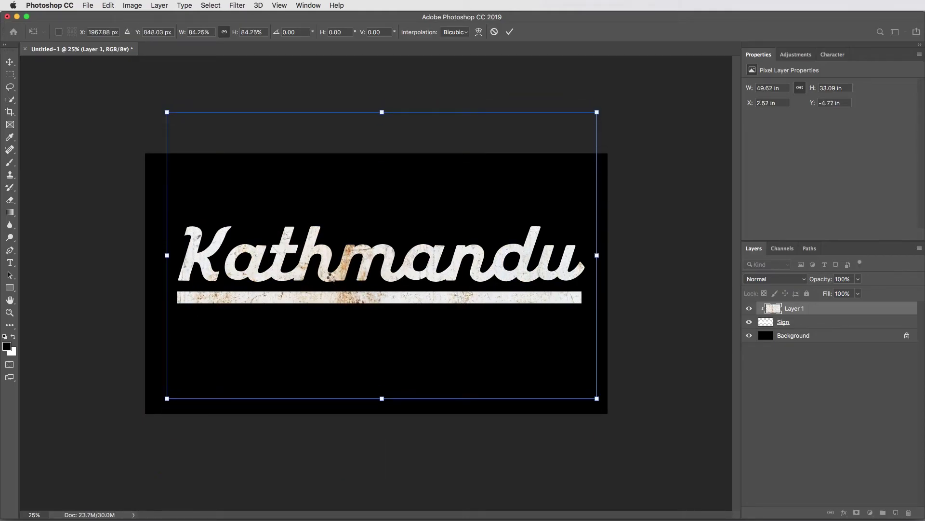
key(Return)
scroll(331, 277, up, 2)
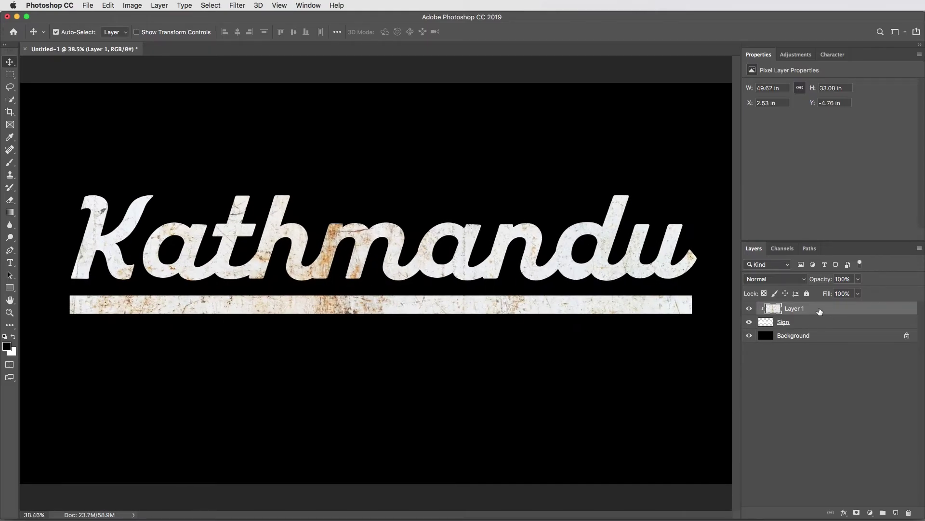
Add a Levels adjustment clipped to the texture layer with output white lowered to 60
click(870, 513)
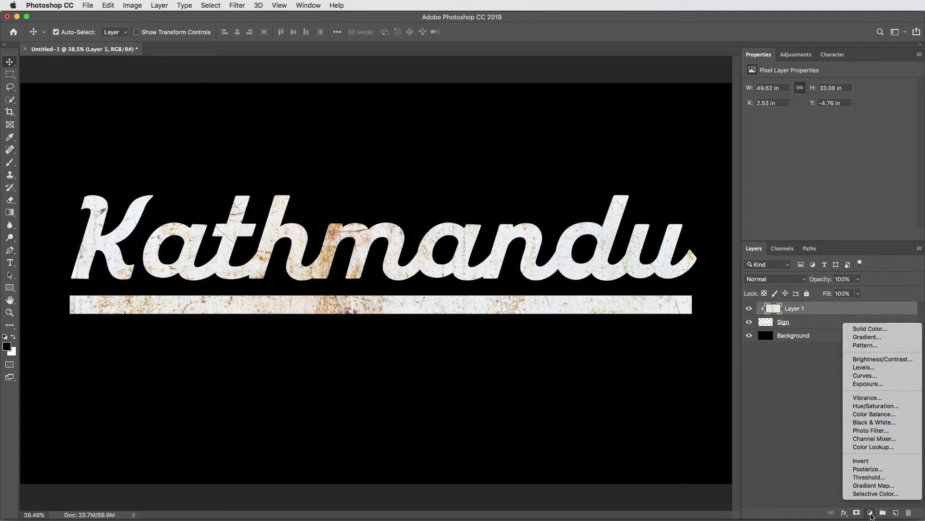
click(876, 370)
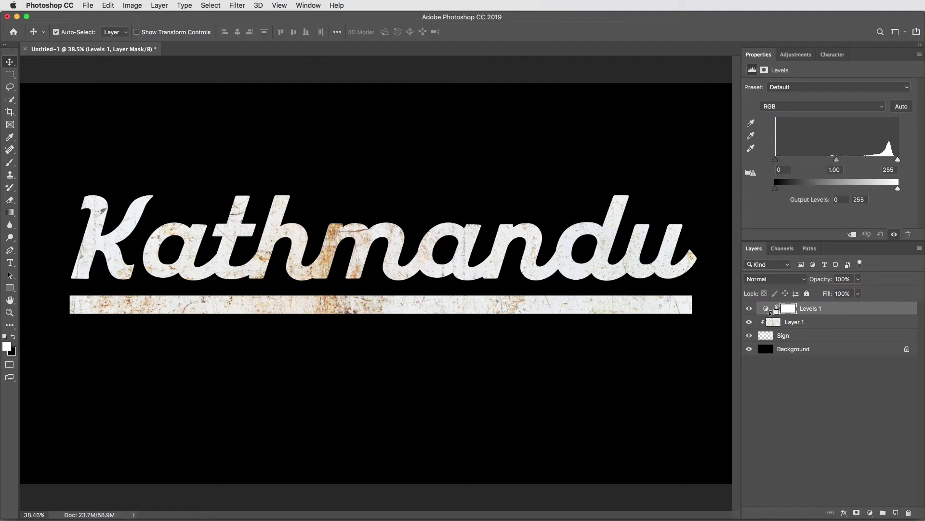
alt+click(770, 312)
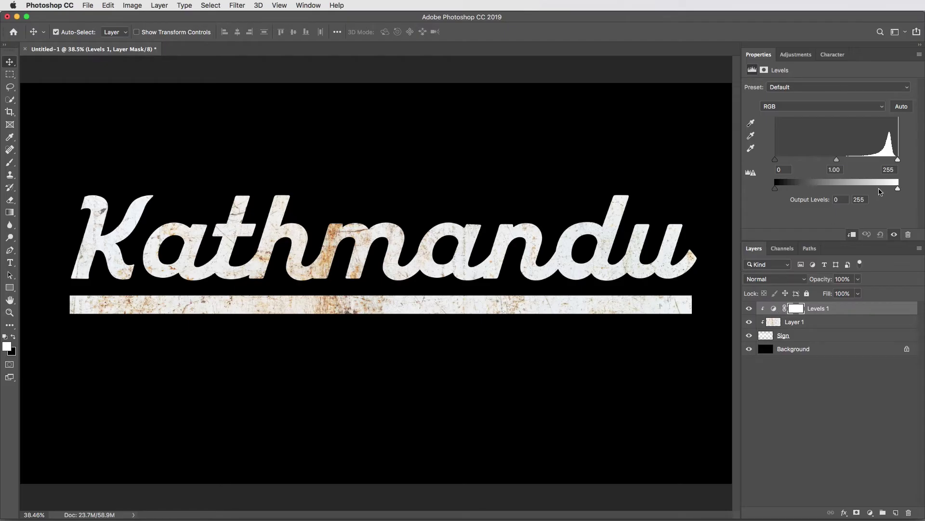
drag(898, 190, 804, 191)
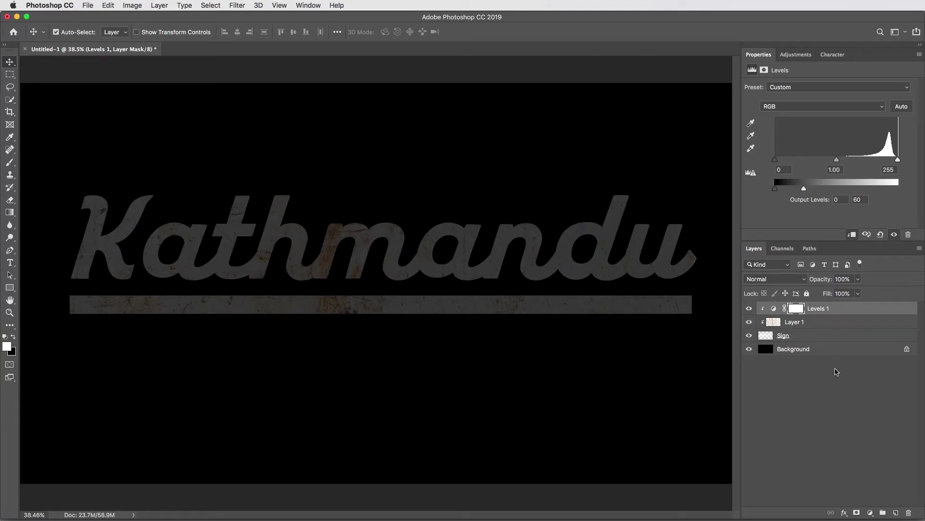
Add a Stroke effect to the Sign layer filled with the marble pattern
click(799, 337)
click(844, 512)
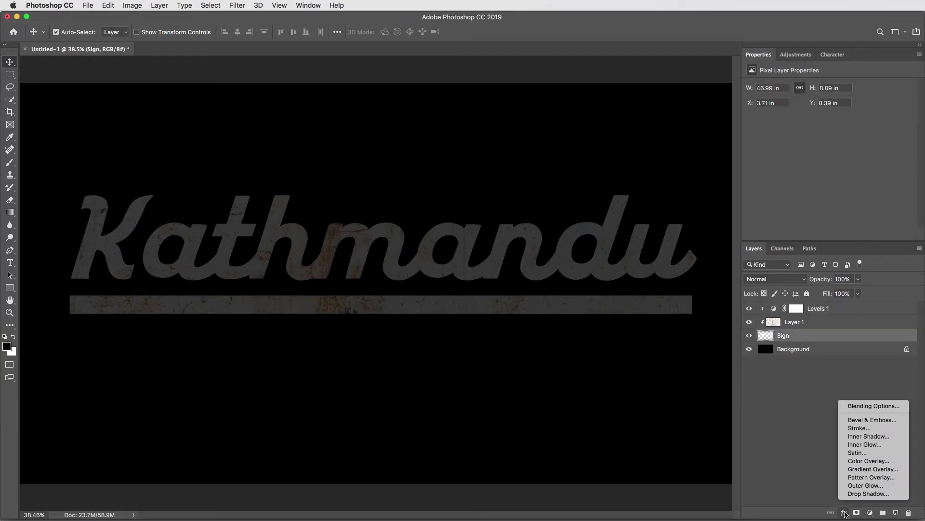
click(861, 429)
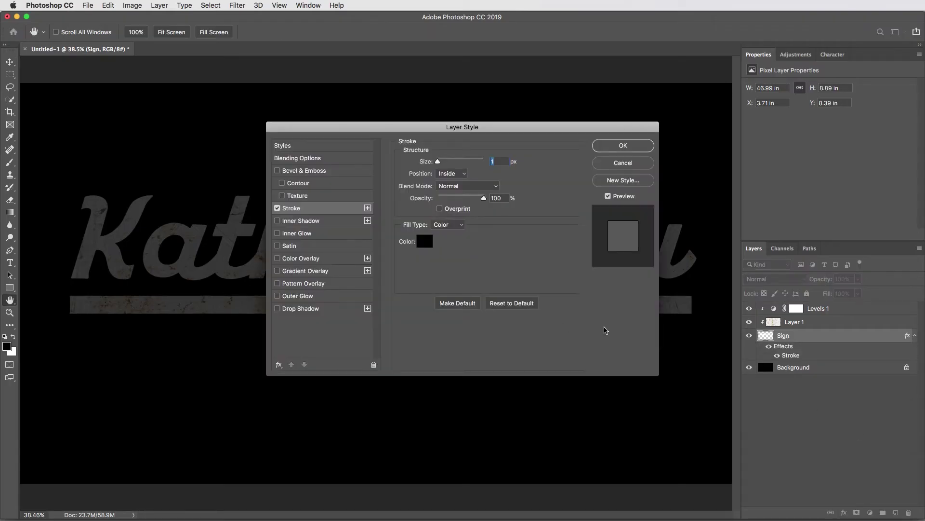
click(457, 227)
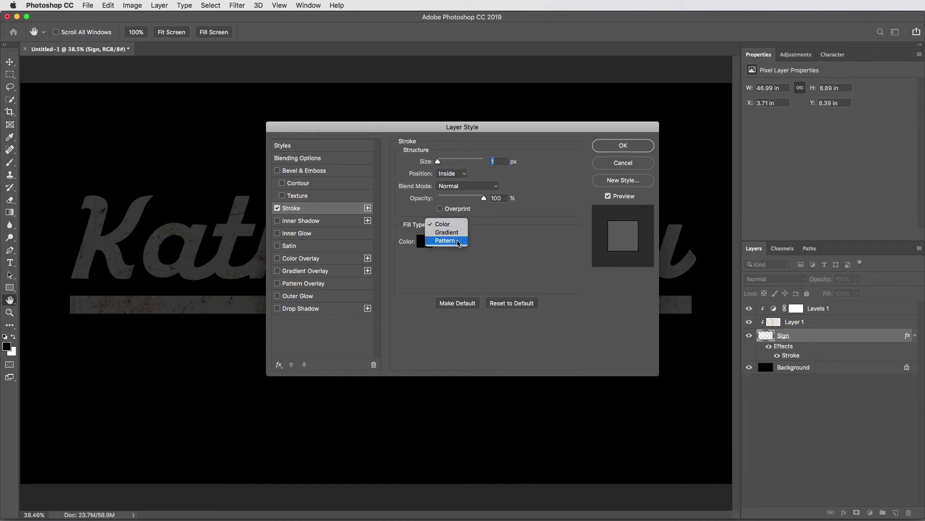
click(446, 234)
click(457, 248)
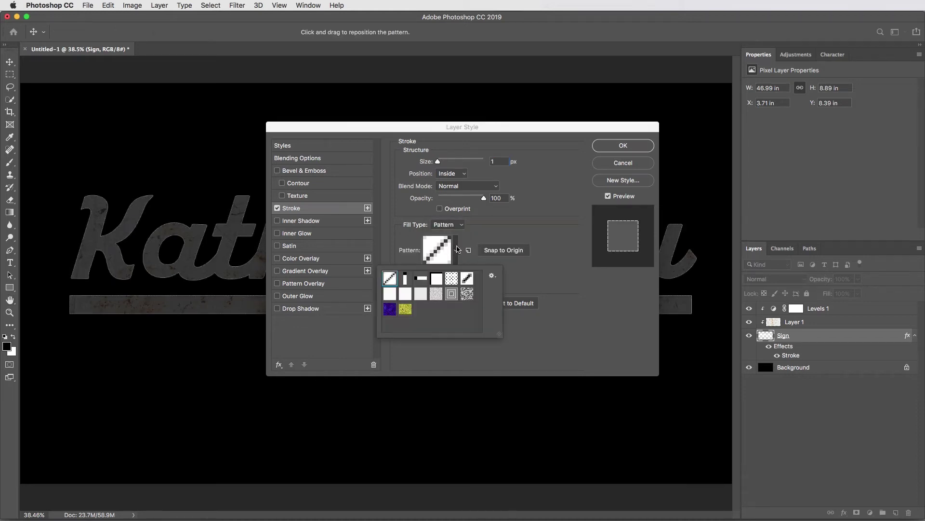
click(468, 295)
click(555, 278)
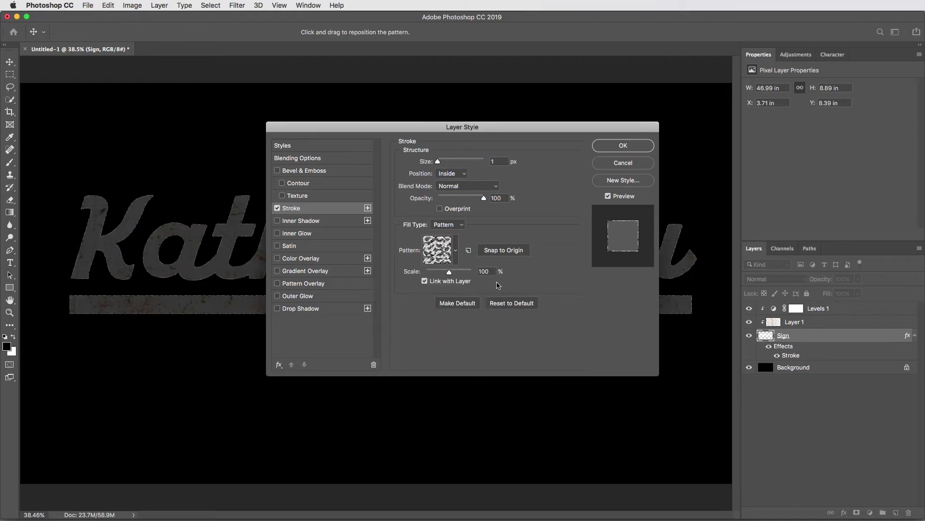
Set the stroke pattern scale to 1000% and opacity to 70%, then apply it
drag(452, 275, 458, 275)
drag(472, 273, 479, 274)
drag(482, 199, 473, 199)
drag(615, 128, 680, 125)
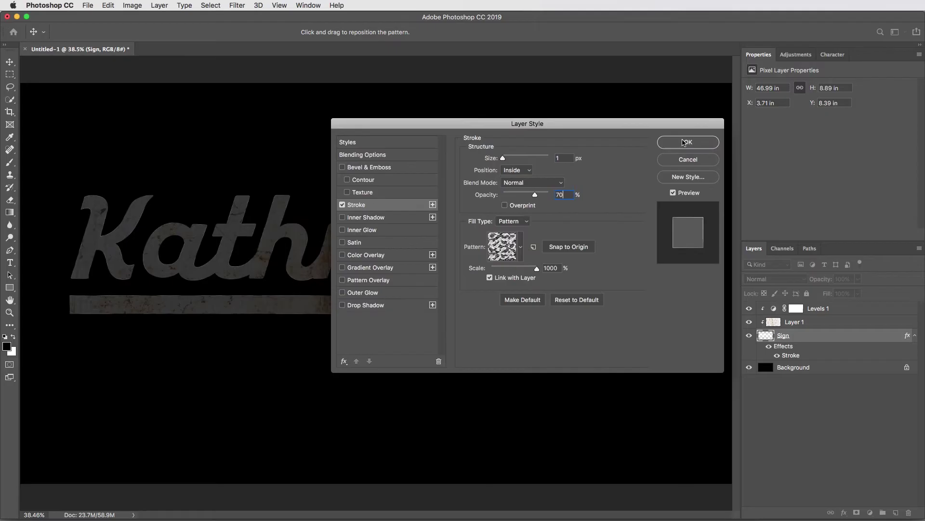
click(679, 143)
key(super+equal)
key(super+equal)
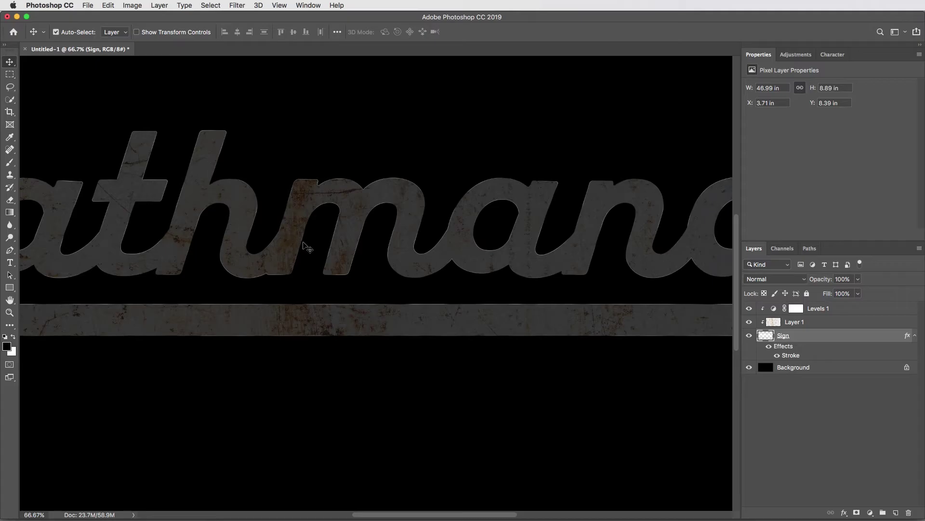
key(super+0)
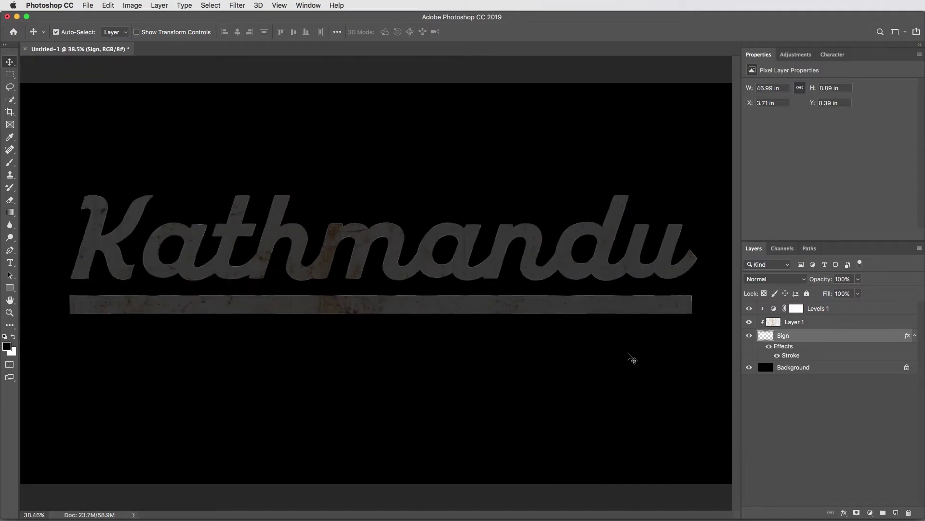
Add a layer named 'Neon' above Levels 1 and load the Sign outline as a selection
click(853, 310)
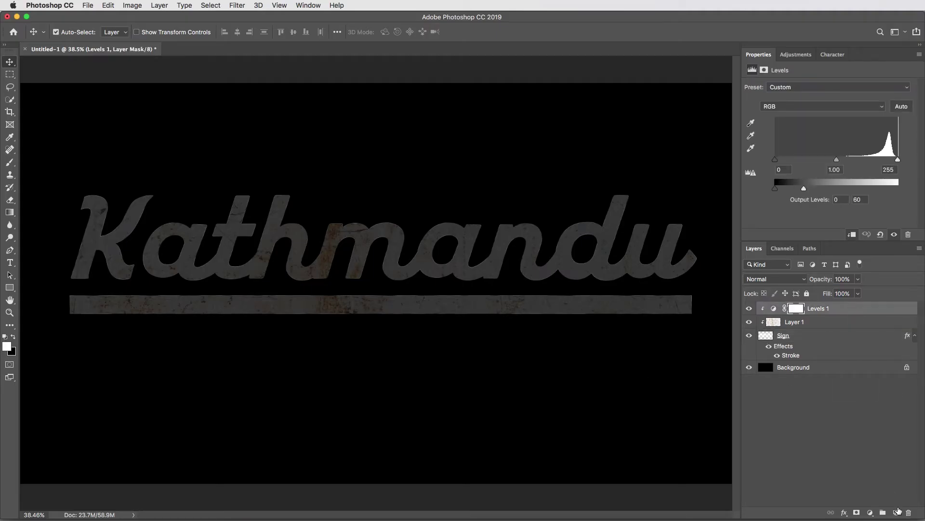
click(896, 512)
key(d)
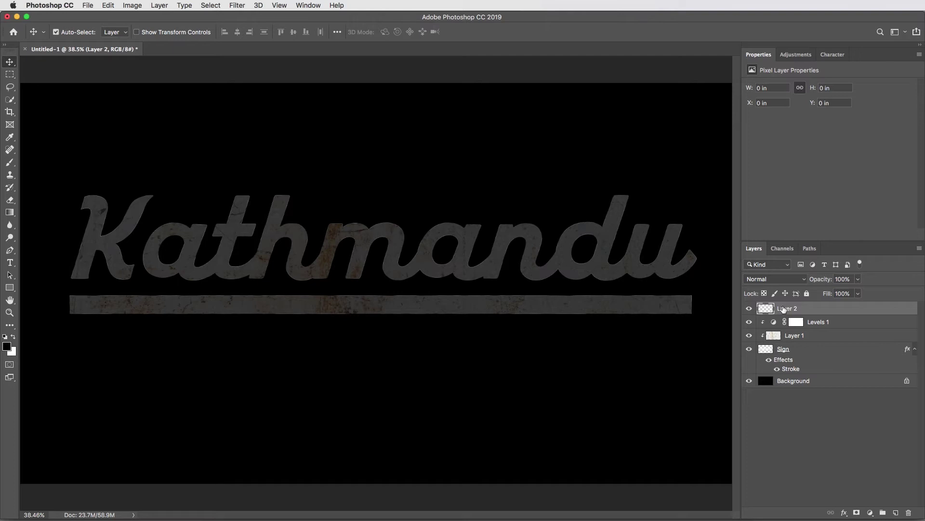
text(Neon)
key(Return)
super+click(768, 354)
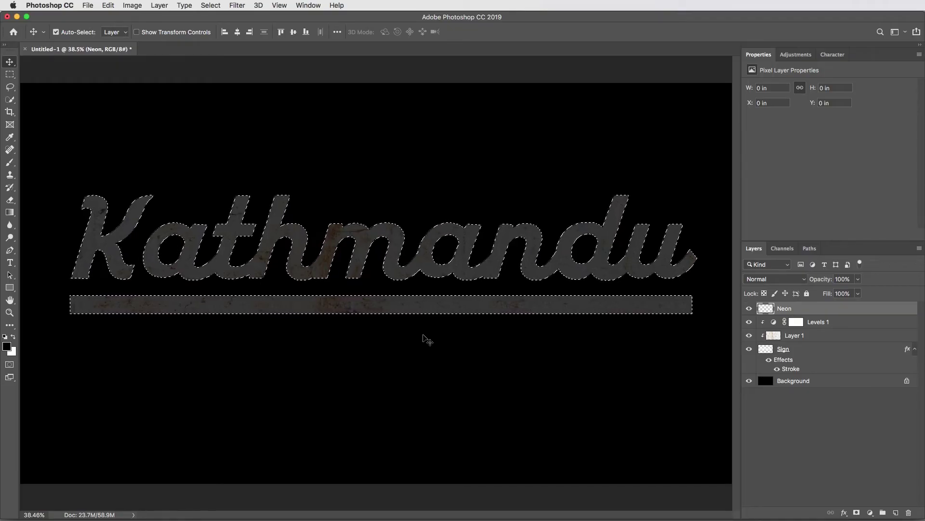
Contract the selection by 12 pixels
click(214, 5)
mouse_move(224, 146)
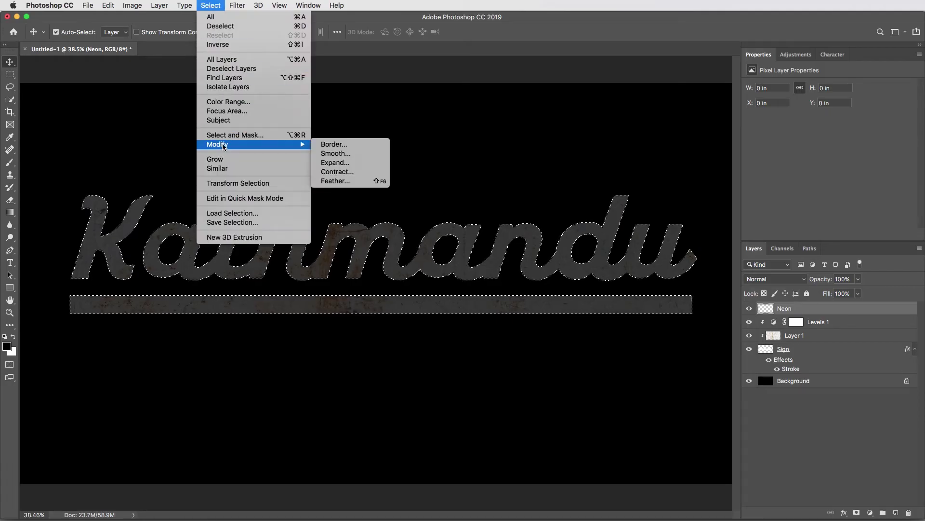
click(356, 171)
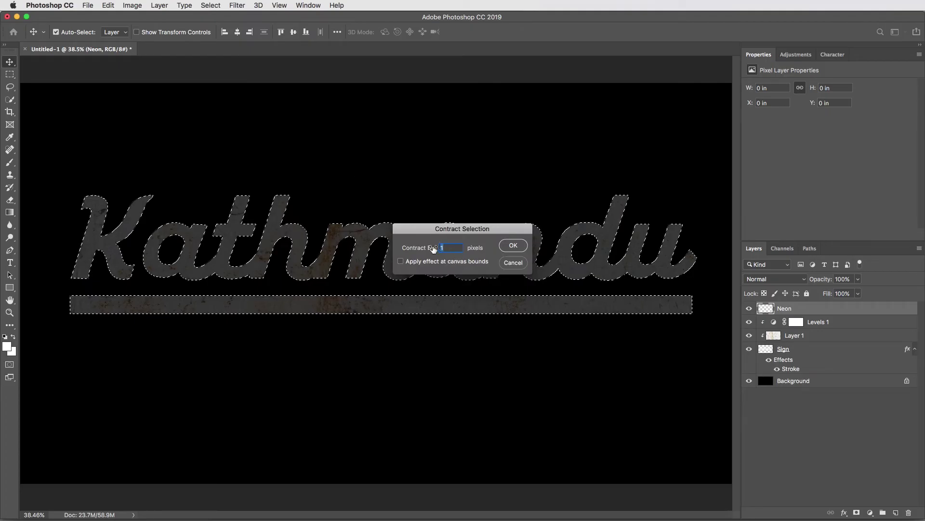
click(512, 247)
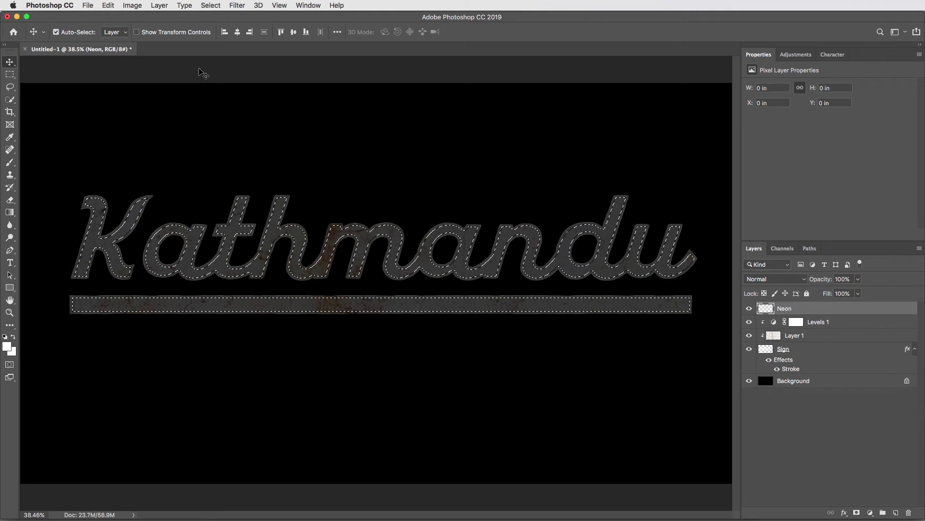
Smooth the selection with an 8 px sample radius and zoom in to 100%
click(211, 5)
mouse_move(232, 145)
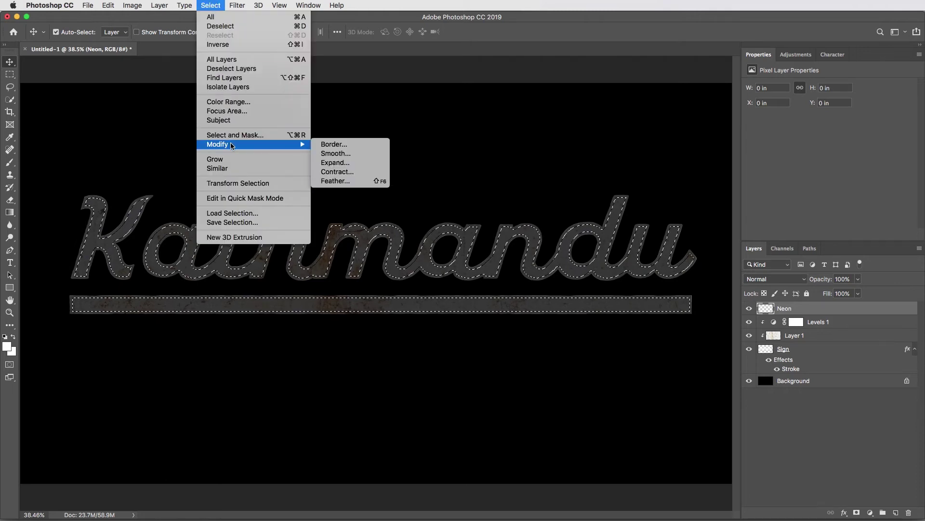
click(358, 154)
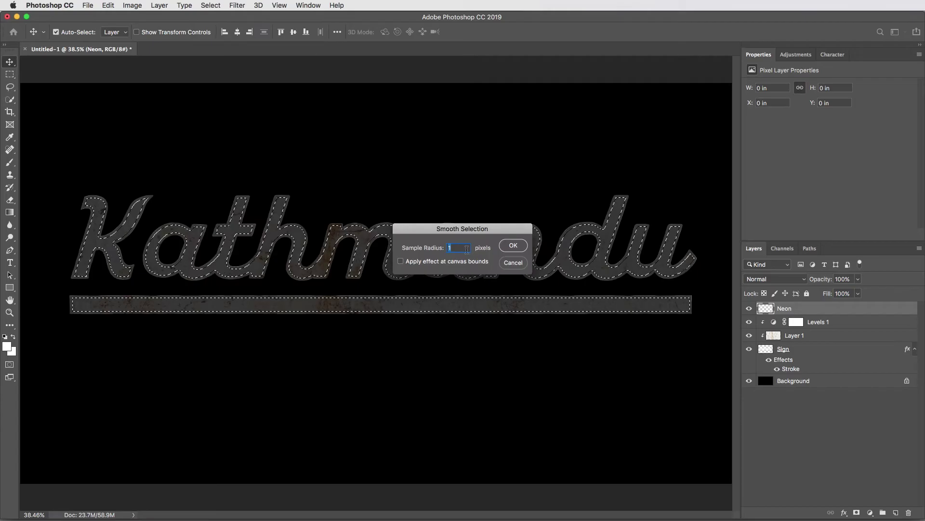
text(8)
click(511, 245)
key(super+plus)
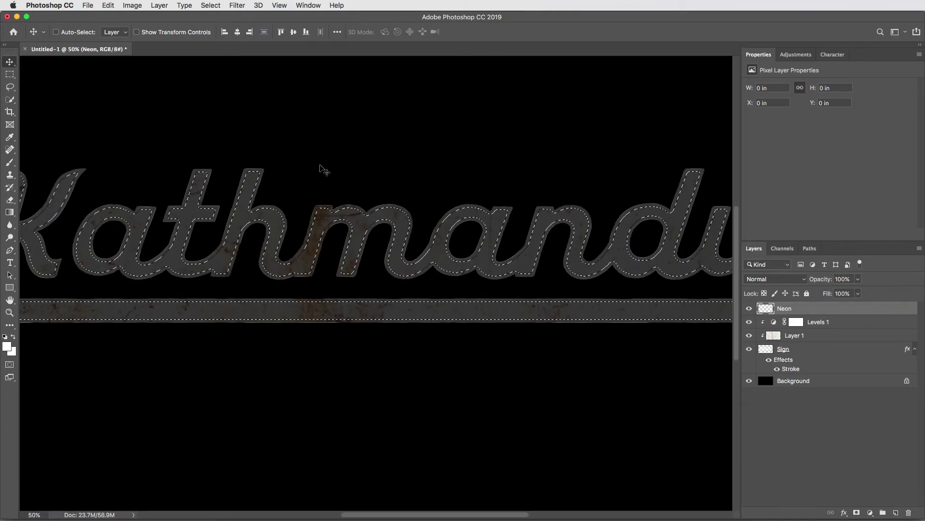
key(super+plus)
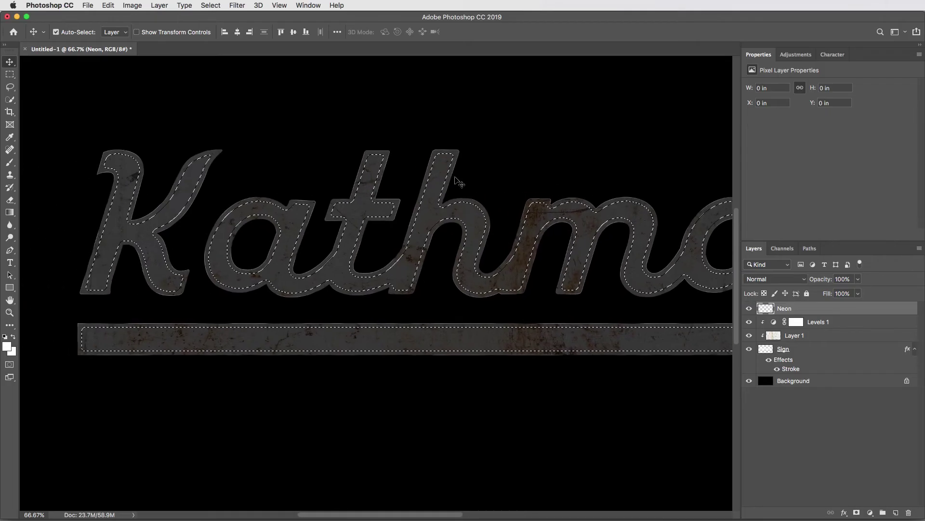
key(super+plus)
Stroke the selection on the Neon layer with a 2 px white line, then deselect
drag(451, 192, 424, 217)
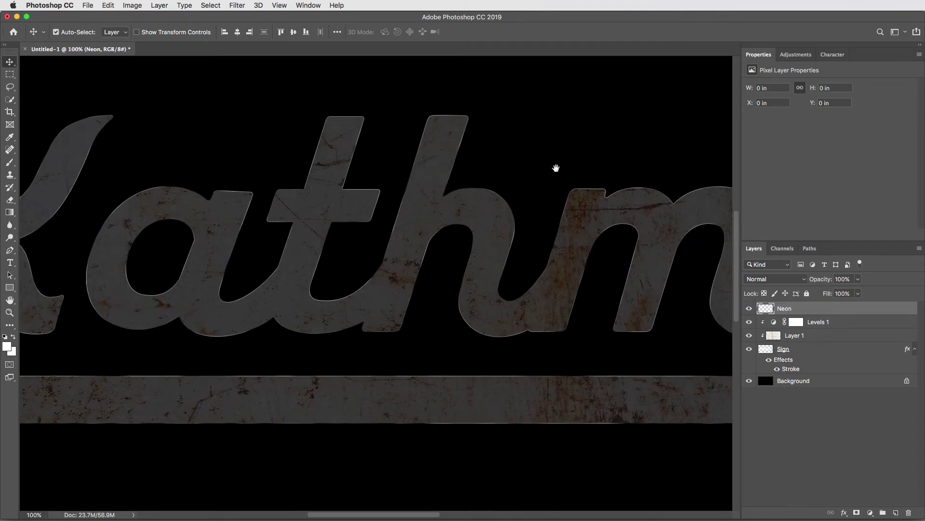
drag(556, 168, 537, 175)
click(109, 6)
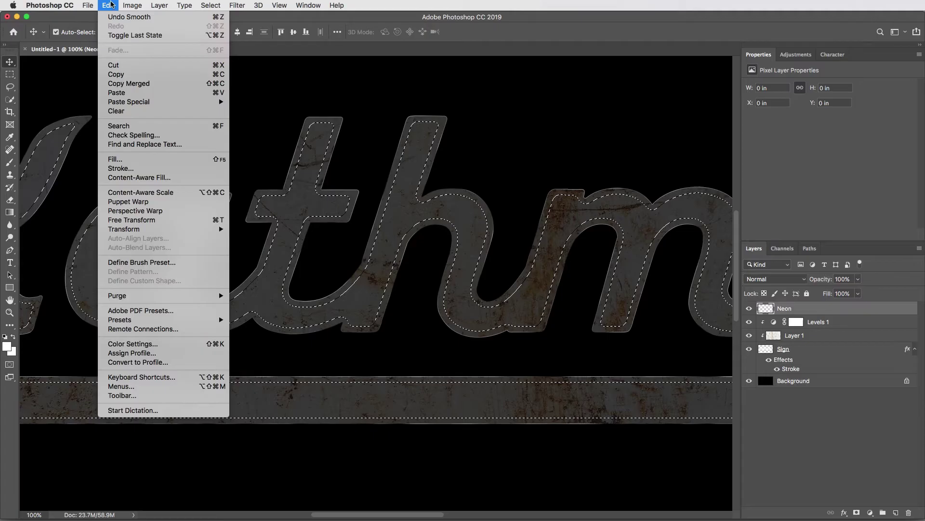
click(120, 169)
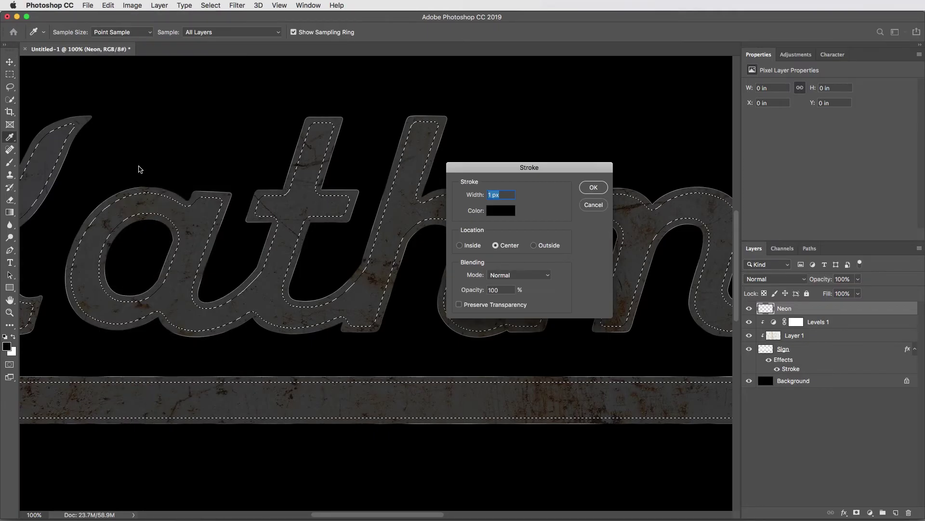
click(490, 195)
text(2)
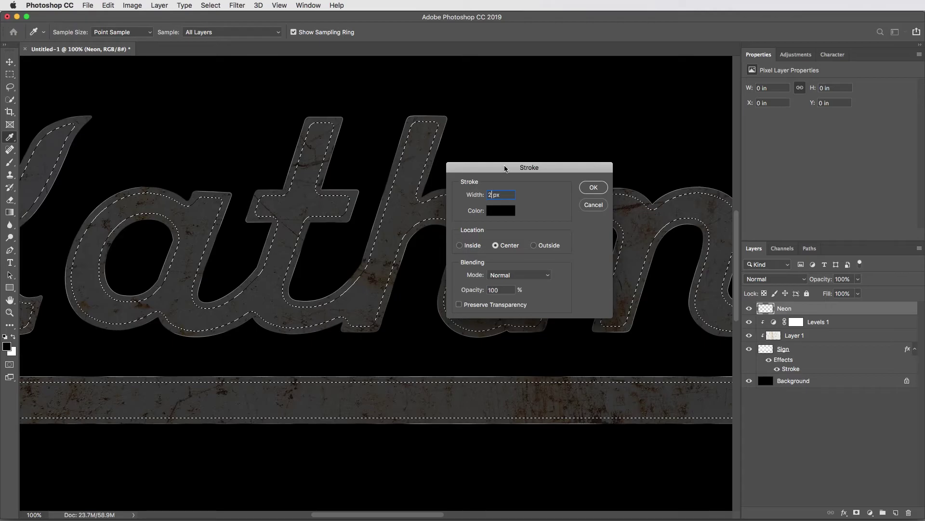
drag(504, 168, 567, 166)
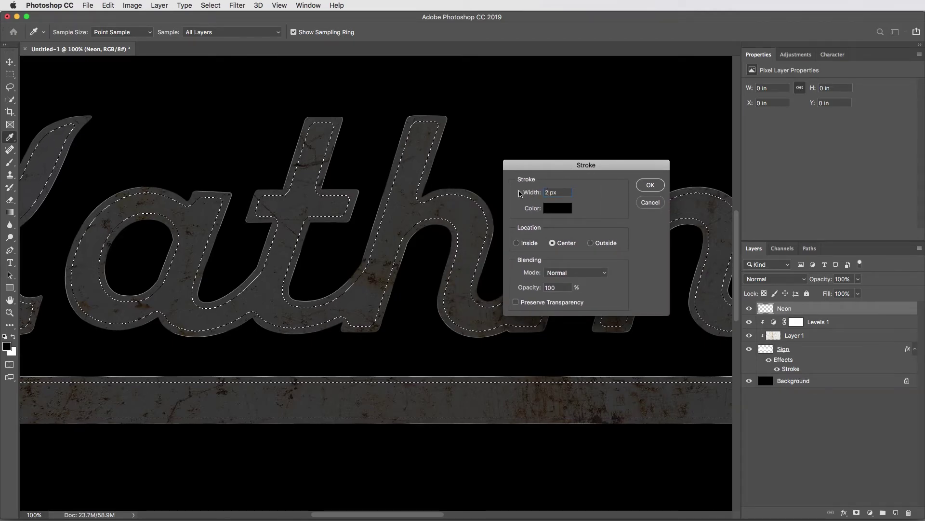
click(556, 210)
drag(367, 202, 325, 176)
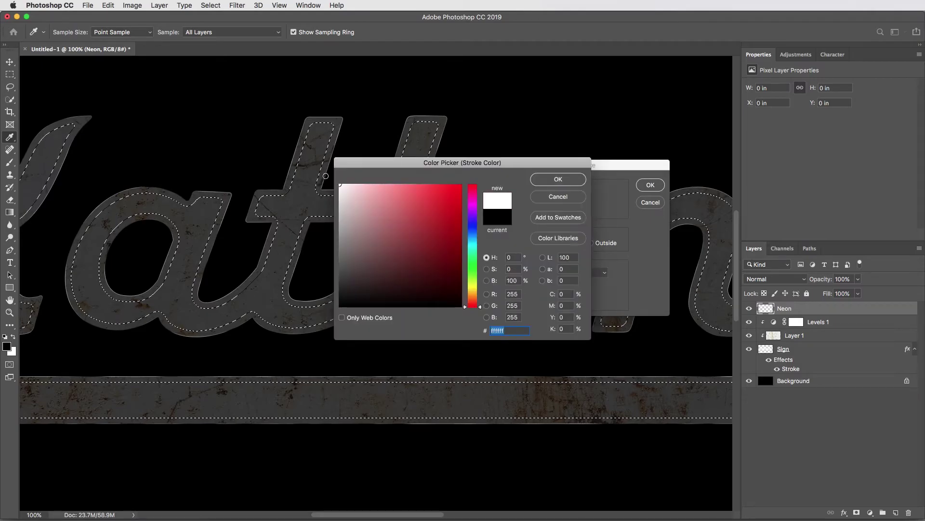
click(536, 182)
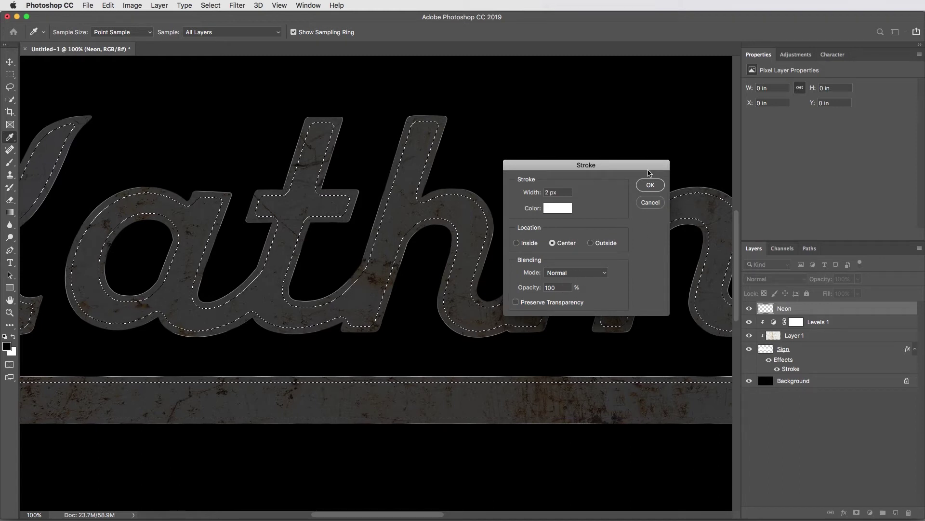
click(650, 184)
key(v)
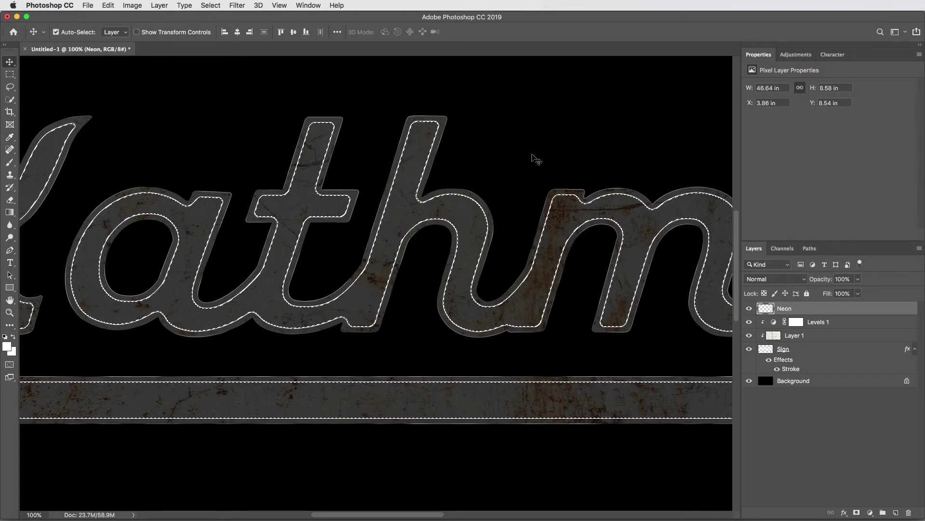
key(super+d)
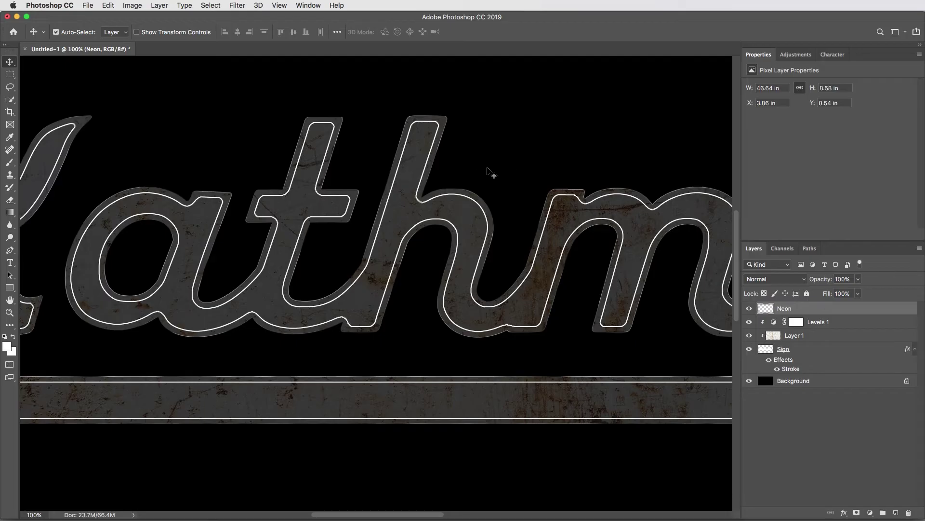
Add a Stroke effect to the Neon layer, reset to defaults, positioned Outside at 5 px
drag(476, 170, 562, 182)
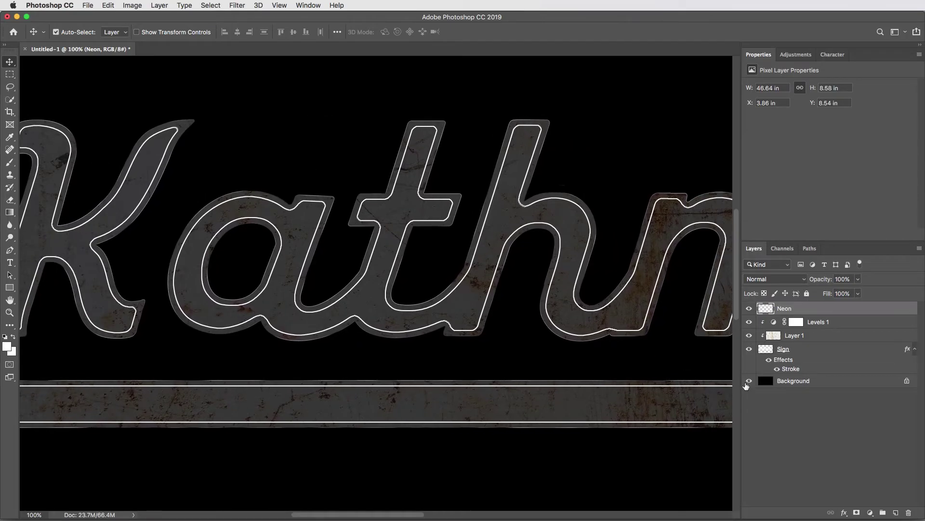
click(844, 513)
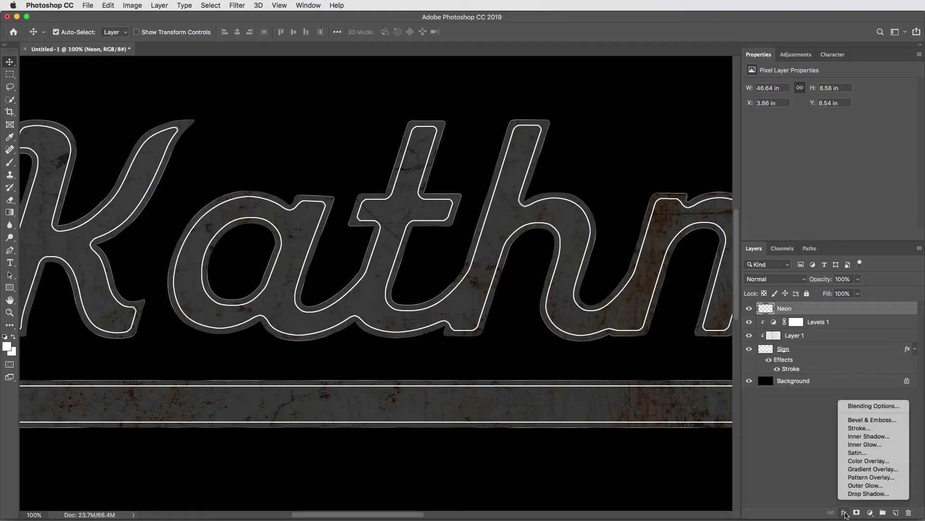
click(859, 428)
click(791, 287)
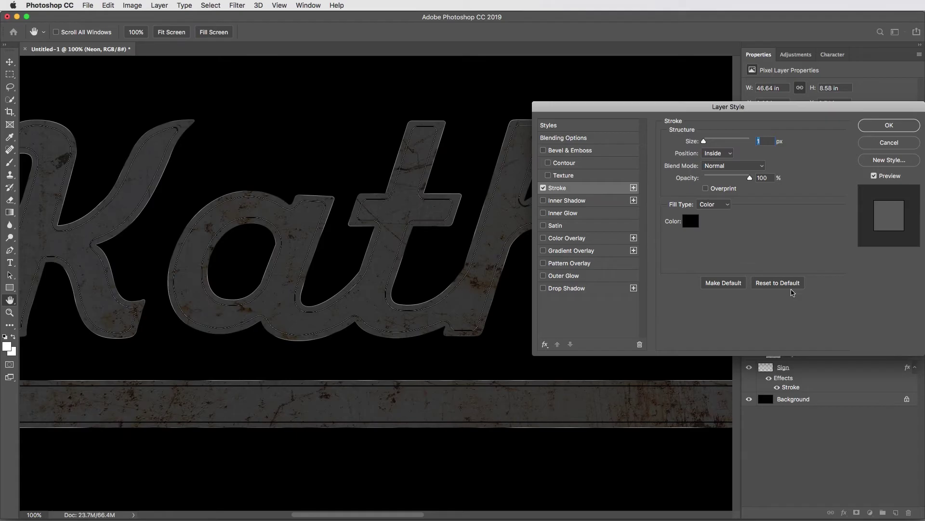
click(739, 153)
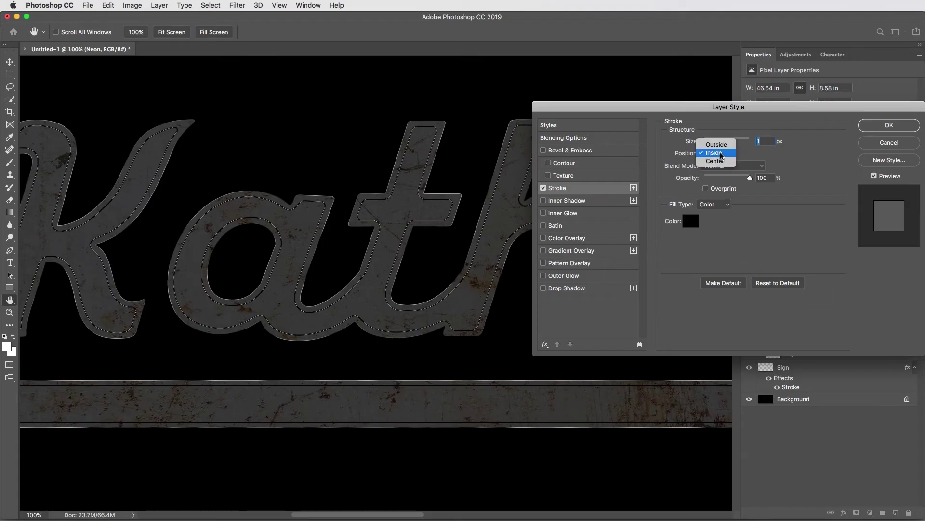
click(720, 145)
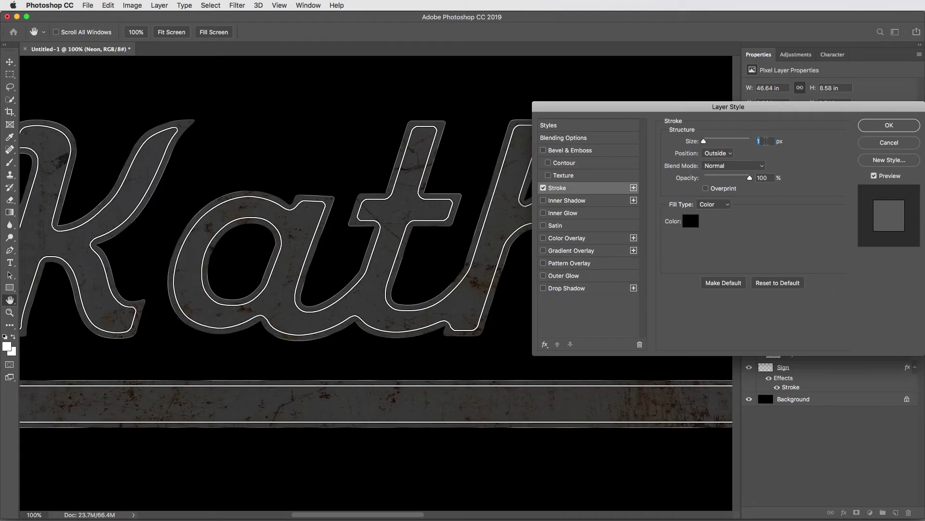
text(5)
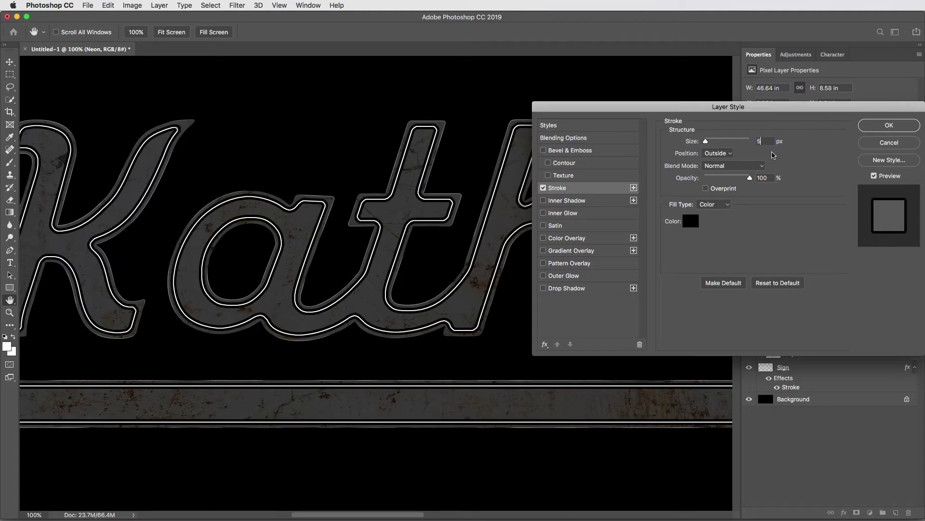
Set the stroke colour to pale light blue bbd1ff
click(689, 224)
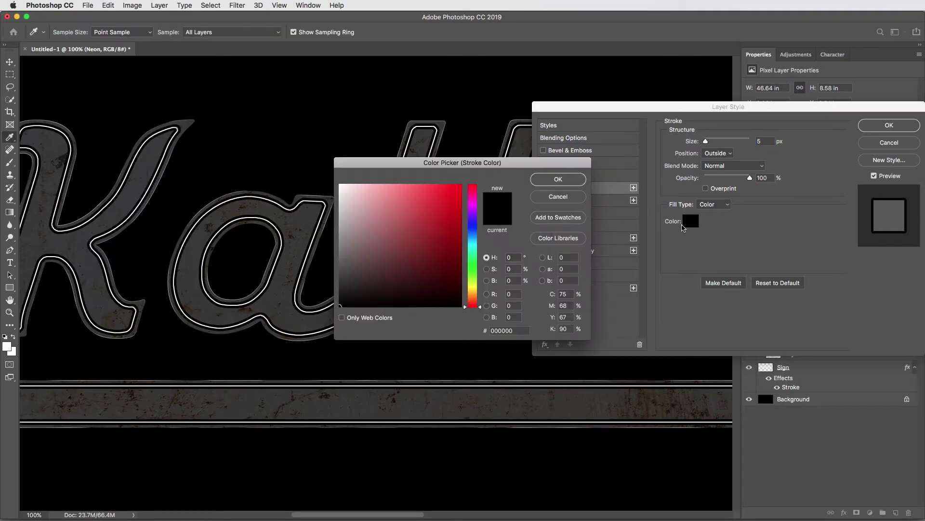
drag(474, 233, 474, 231)
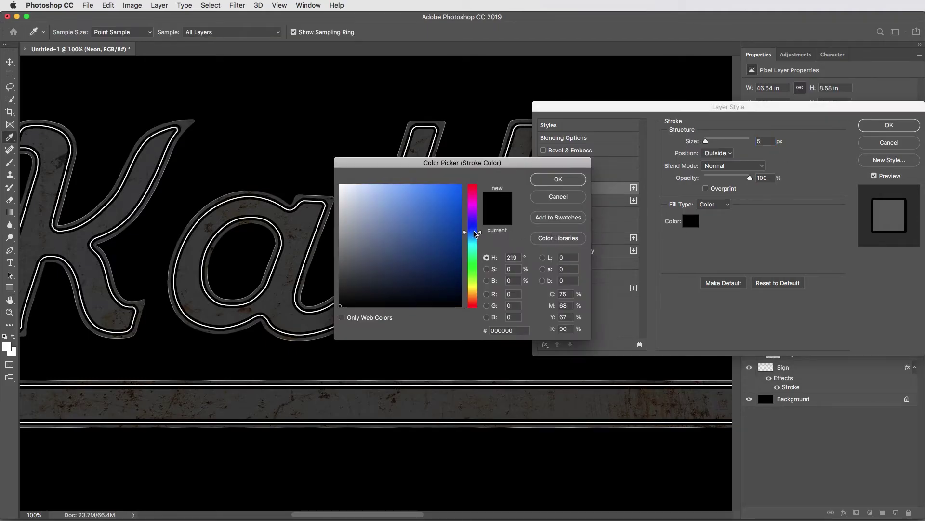
drag(392, 191, 372, 177)
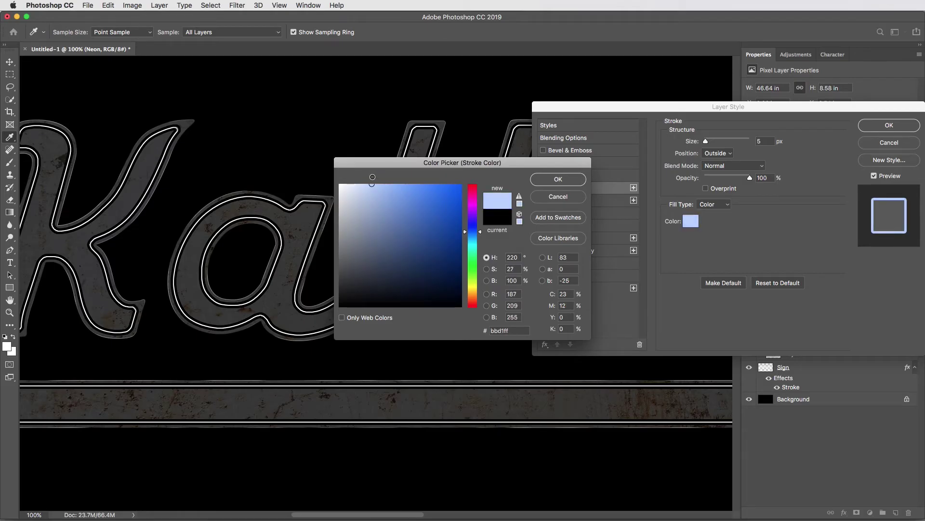
click(567, 179)
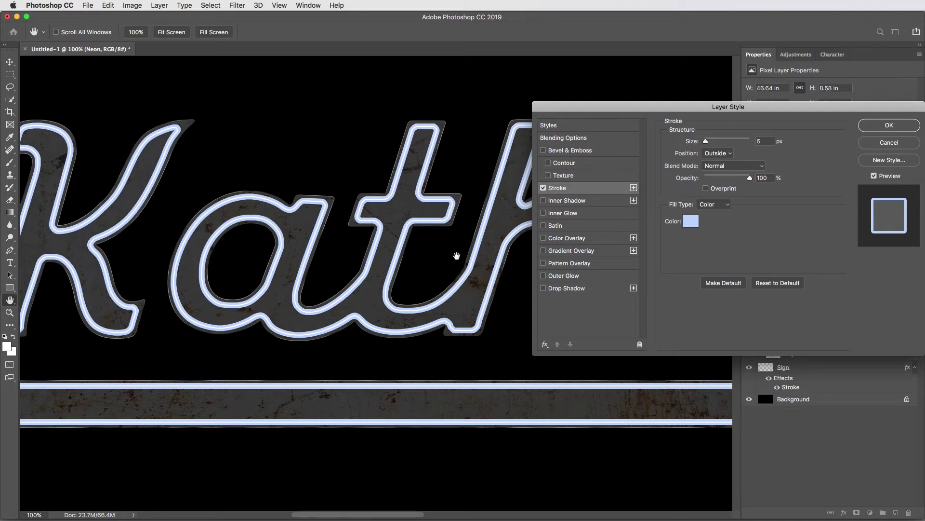
scroll(456, 255, left, 3)
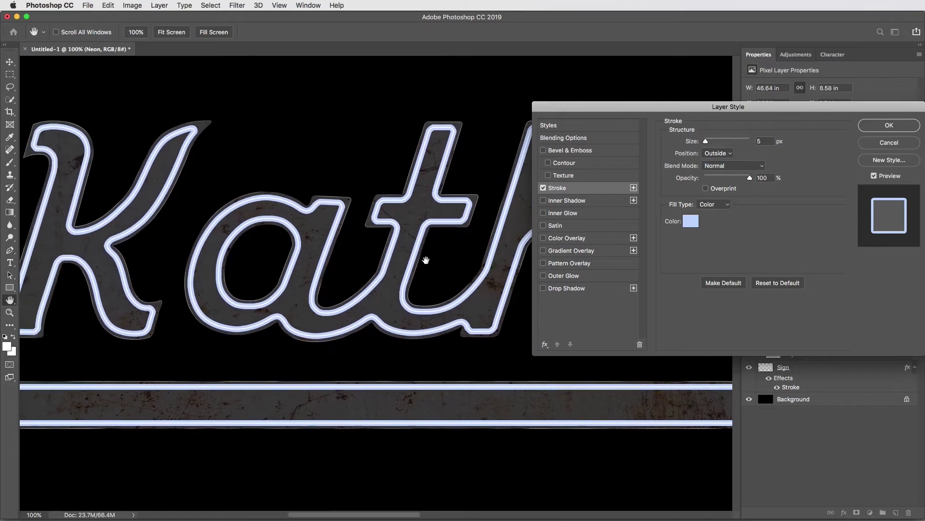
scroll(425, 260, down, 1)
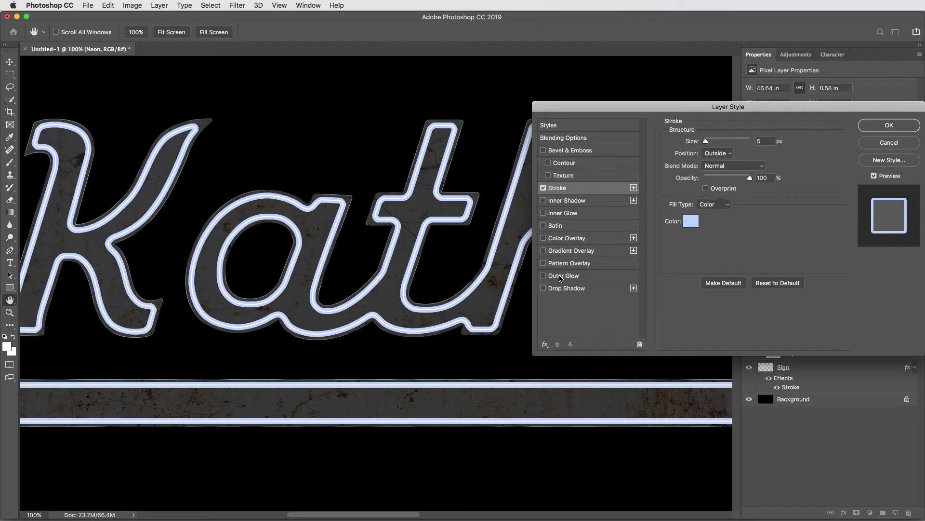
Enable Outer Glow with Linear Dodge (Add) blending at 100% opacity
click(562, 277)
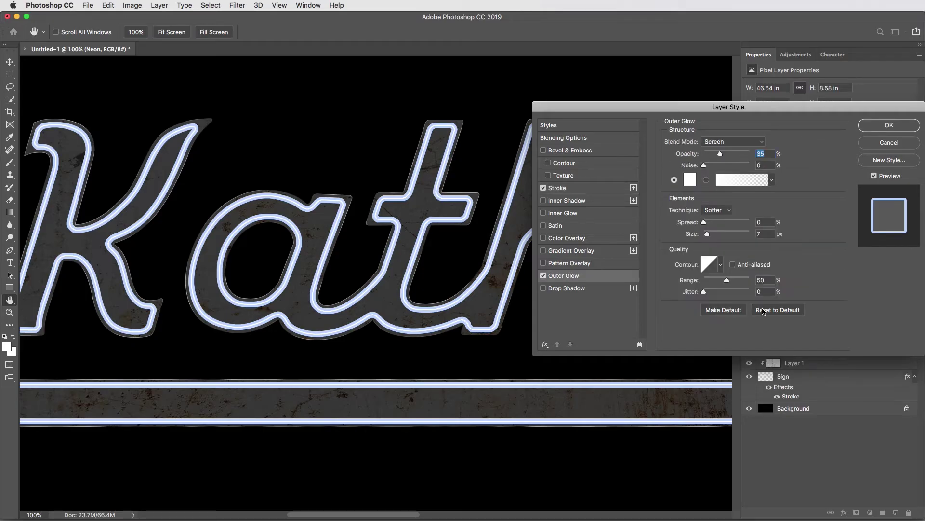
click(706, 179)
click(732, 142)
click(733, 158)
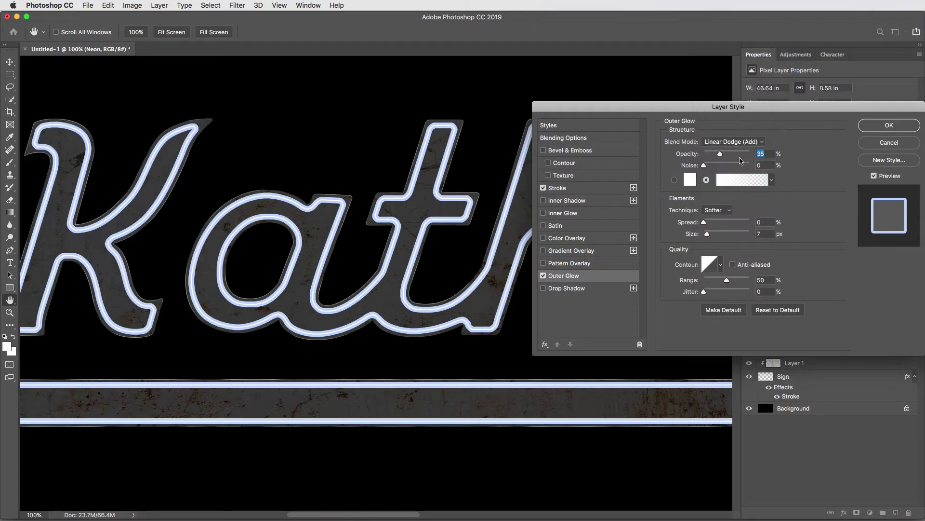
drag(720, 156, 758, 157)
click(770, 154)
Give the outer glow bright blue colour 006cff, spread 20% and size 30 px
click(690, 180)
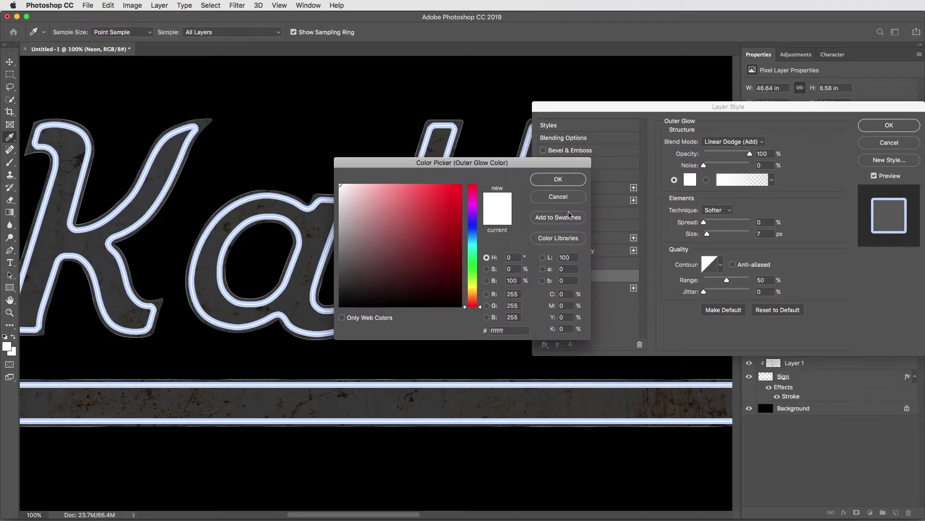
click(472, 234)
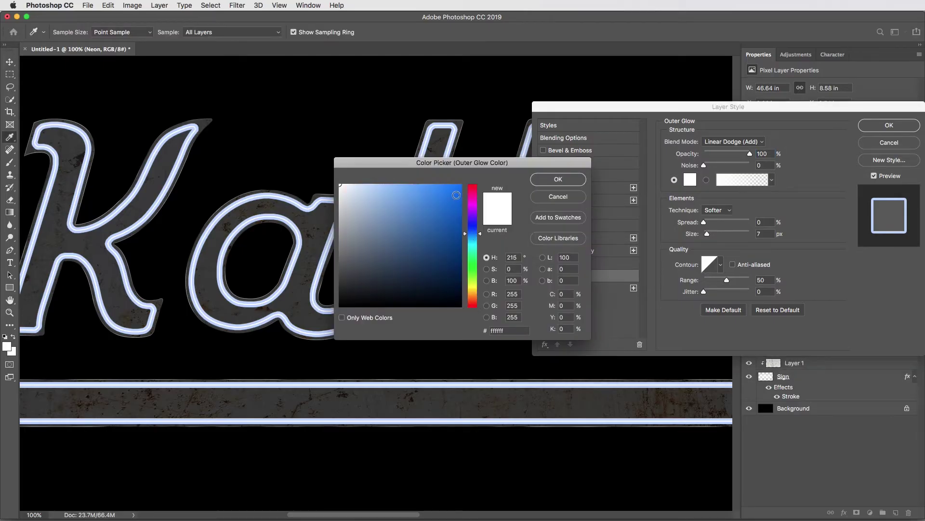
drag(456, 195, 472, 176)
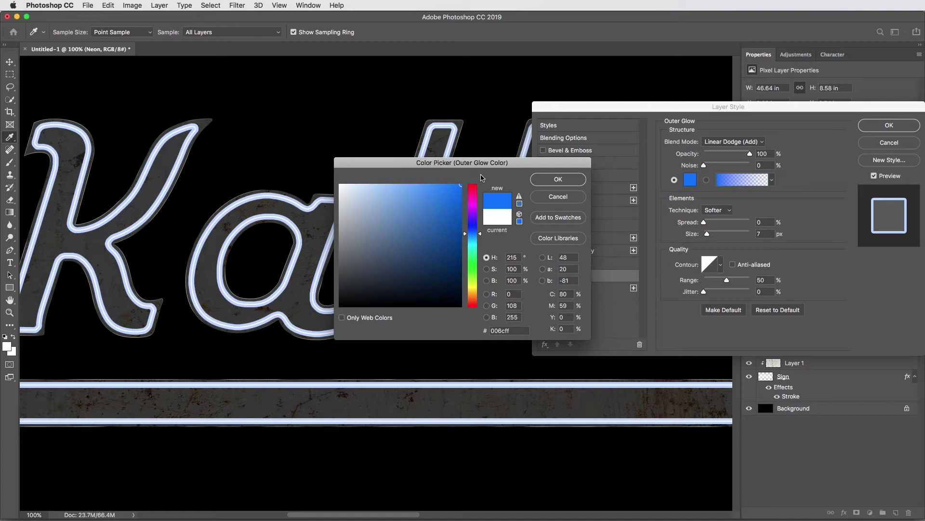
click(559, 180)
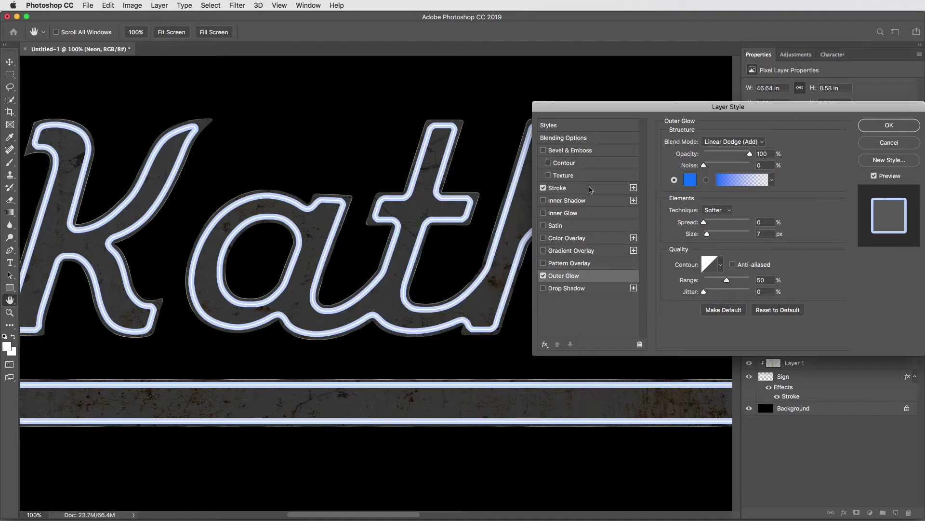
double_click(764, 221)
text(20)
key(Tab)
text(30)
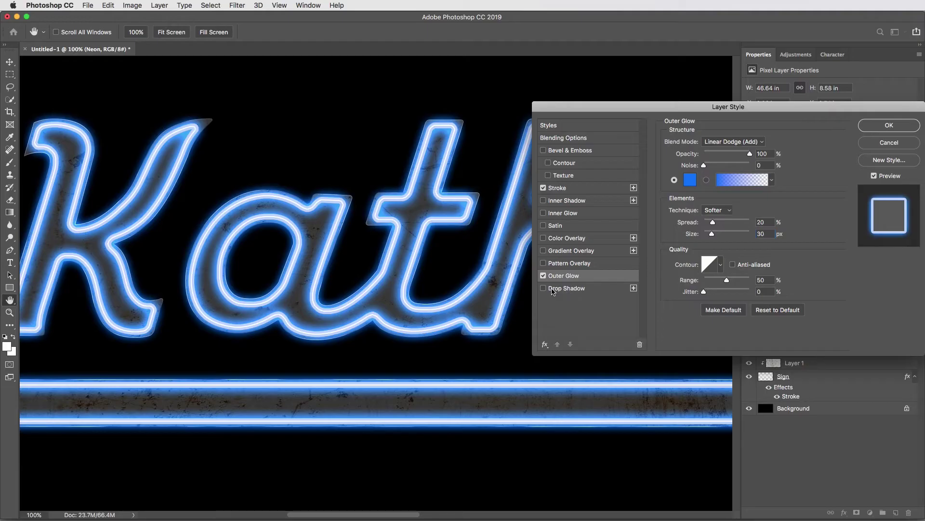
Add a Drop Shadow reset to defaults, blended Linear Dodge (Add), coloured vivid blue 0024ff
click(553, 290)
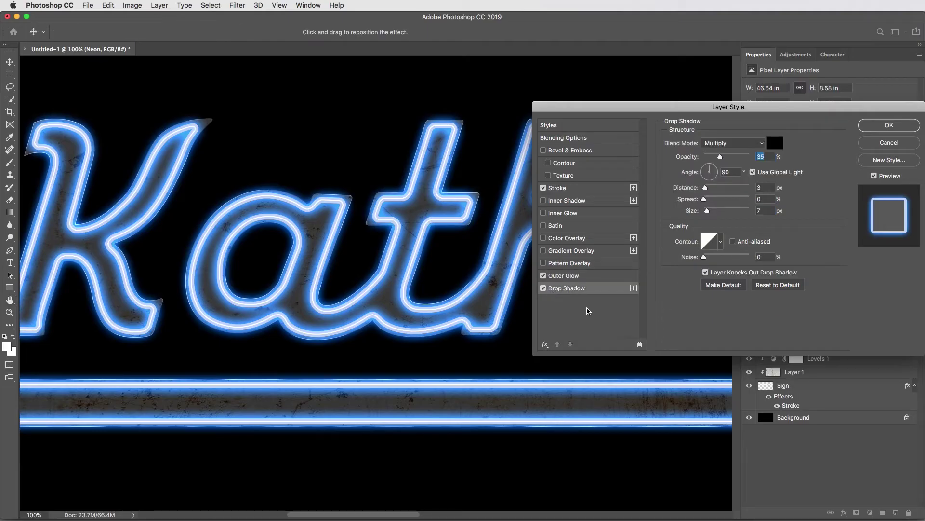
click(780, 285)
click(745, 143)
click(733, 143)
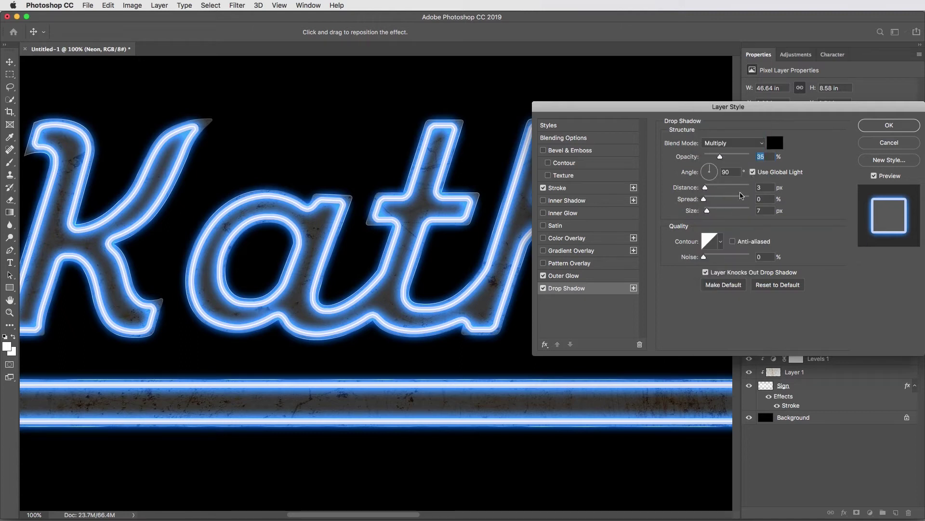
click(736, 144)
click(737, 208)
click(775, 144)
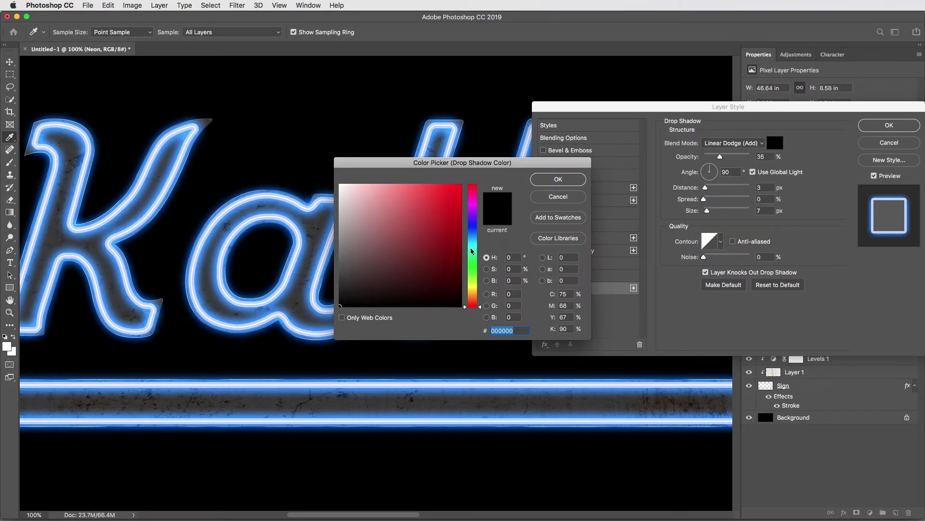
drag(472, 251, 475, 229)
mouse_move(448, 197)
mouse_down()
mouse_move(484, 171)
mouse_move(519, 164)
mouse_up()
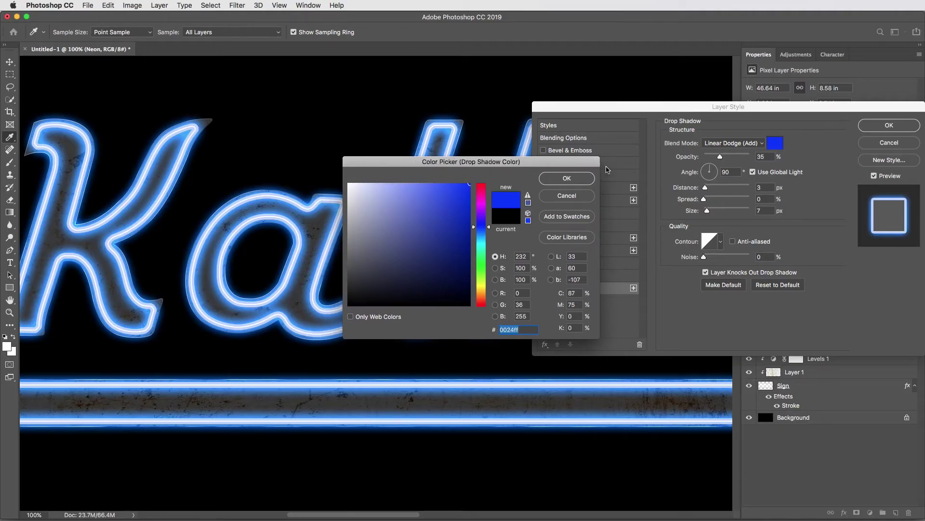
click(567, 179)
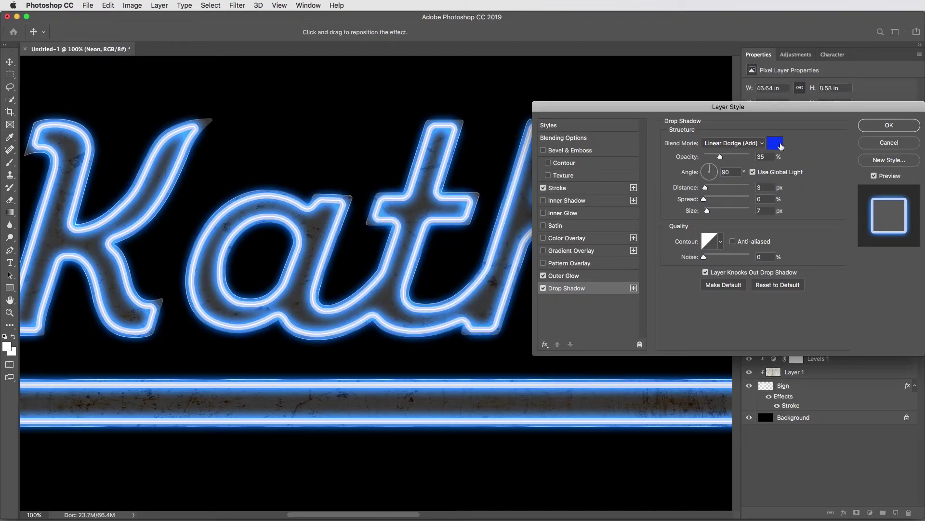
Set the shadow to 100% opacity, 0 distance and 200 px size, then apply all effects
drag(720, 157, 761, 159)
drag(706, 189, 686, 190)
text(200)
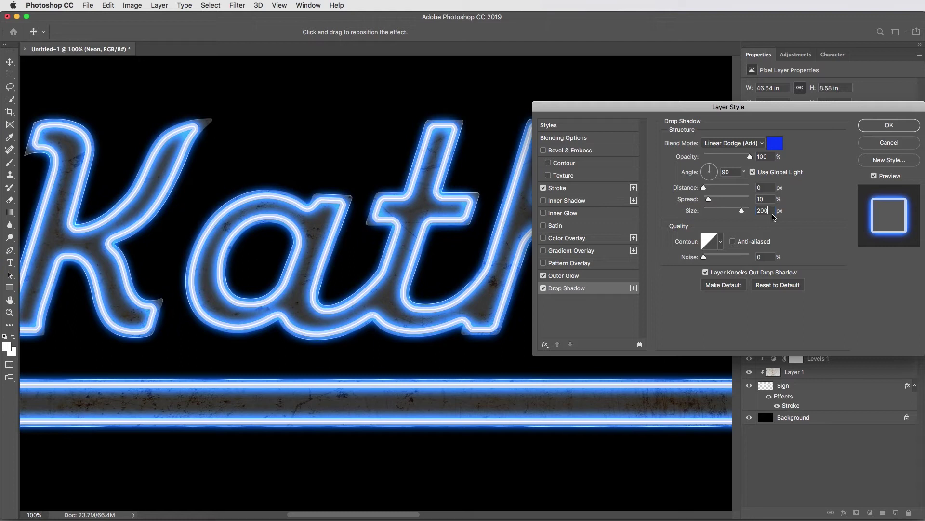
click(770, 199)
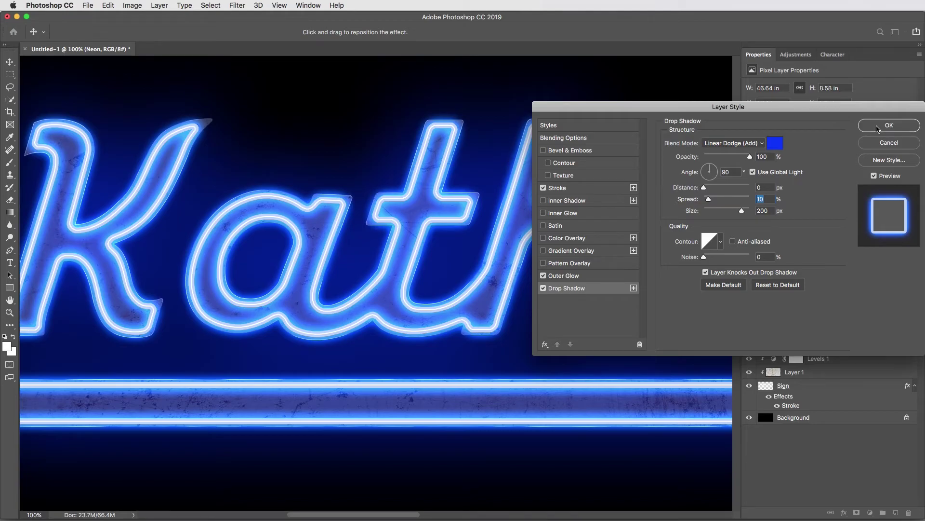
key(Return)
Attach a blank white reveal-all layer mask to the Neon layer
key(super+0)
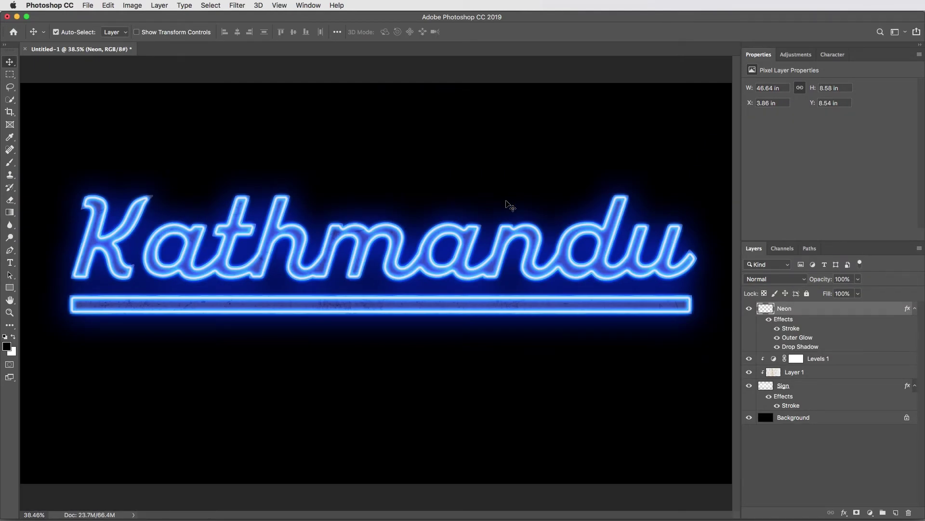
key(super+equal)
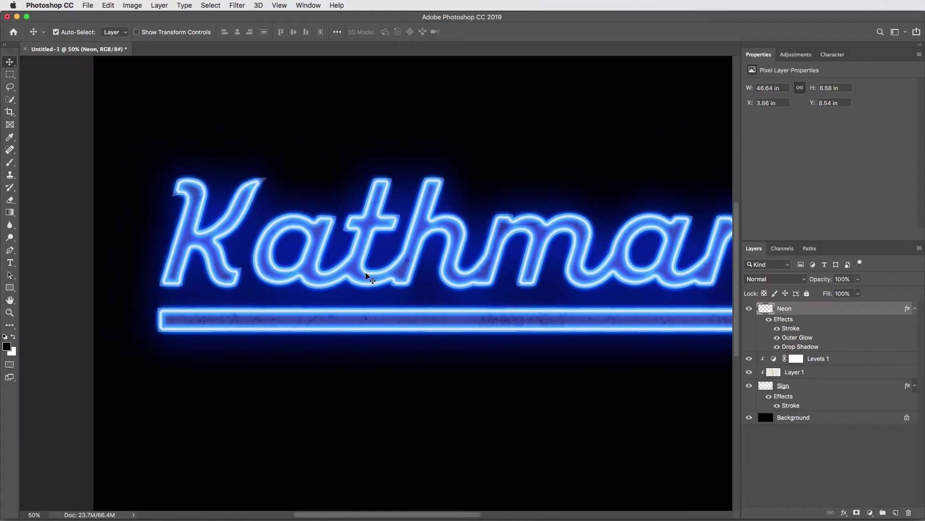
drag(530, 272, 407, 285)
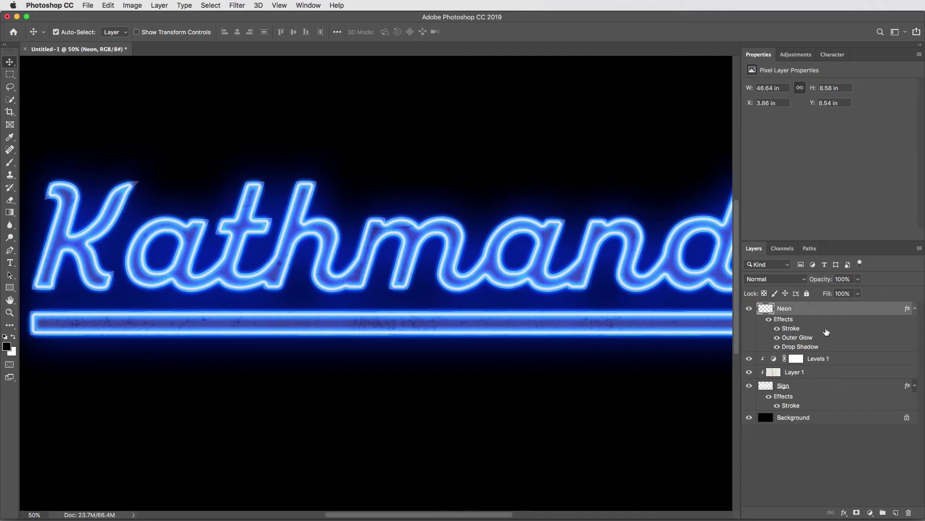
click(856, 513)
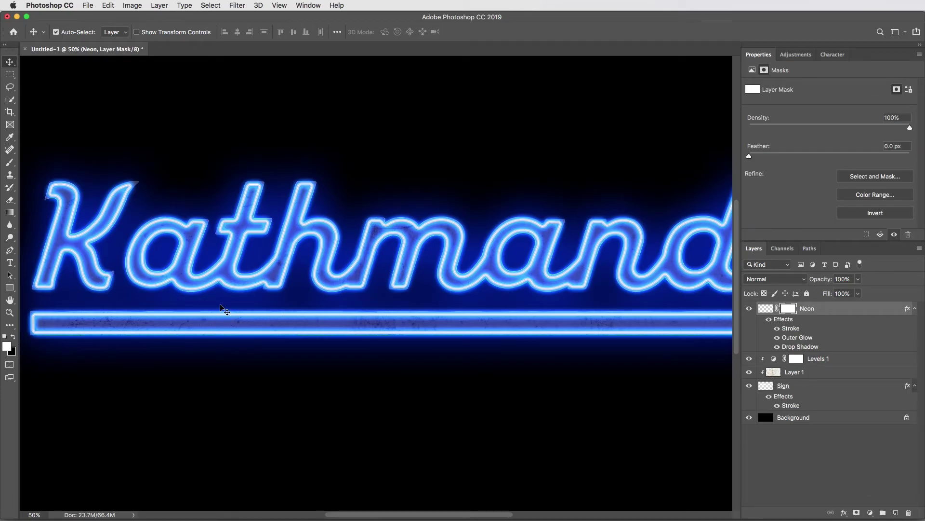
Set up a black brush at 30 px with 100% hardness
key(b)
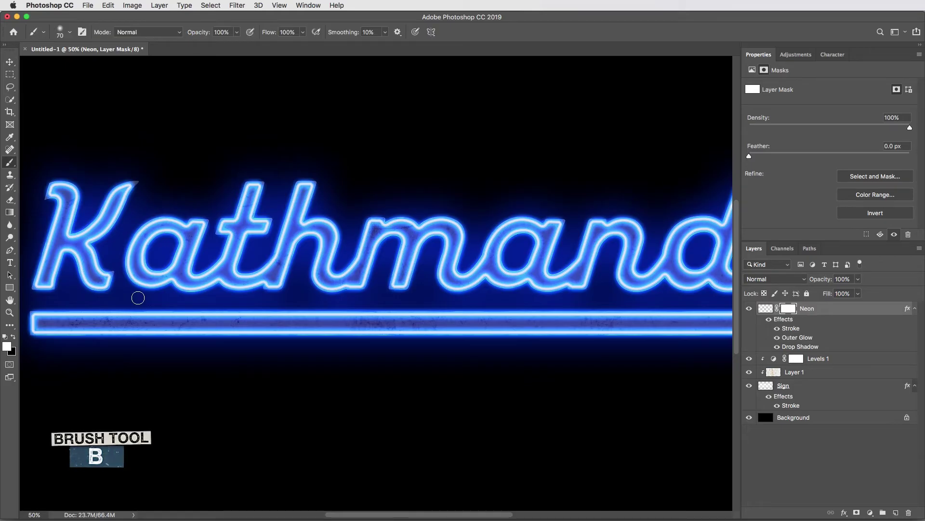
key(d)
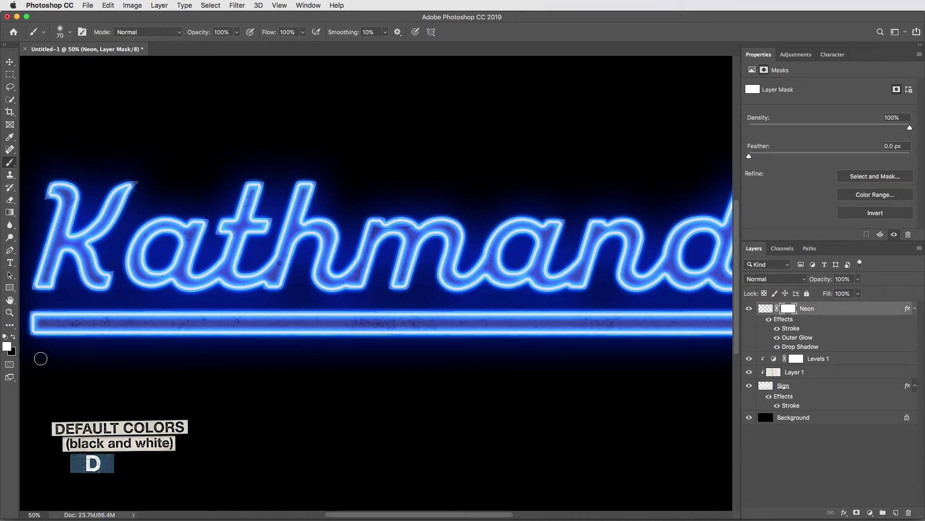
key(x)
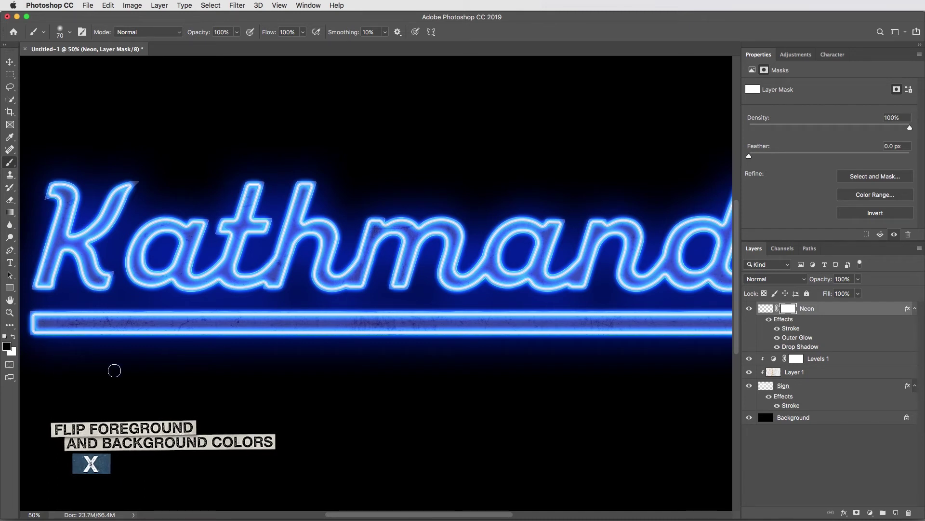
right_click(235, 367)
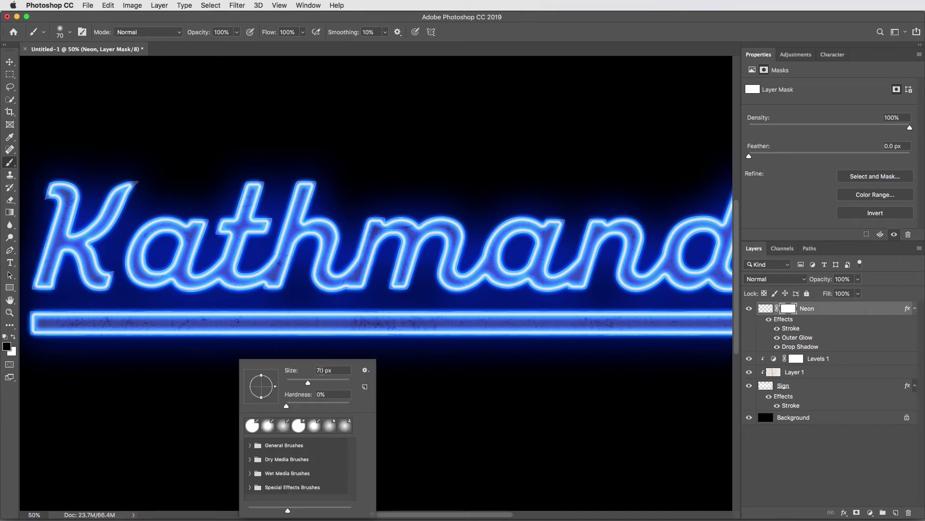
text(3)
drag(302, 405, 368, 409)
key(Return)
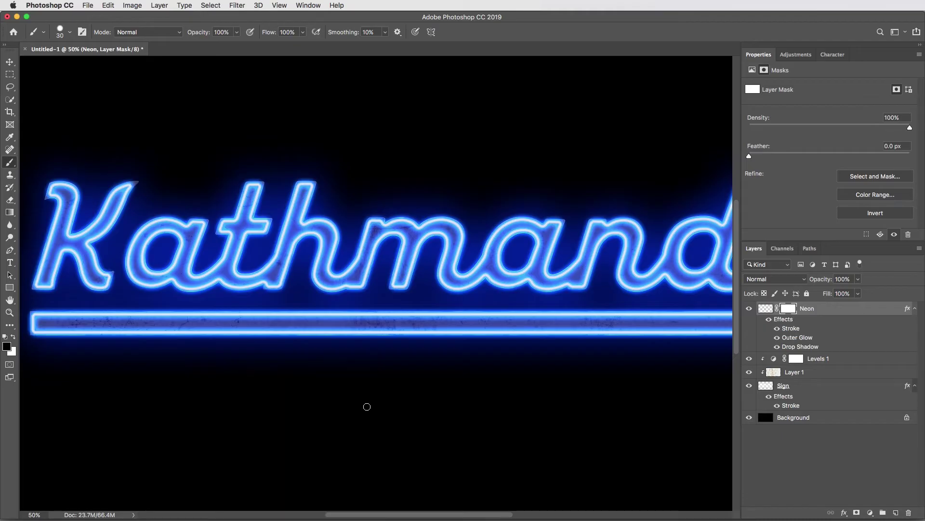
Paint mask gaps into the K's left and arm tubes and three tubes of the a
scroll(225, 320, left, 5)
key(super+plus)
key(super+plus)
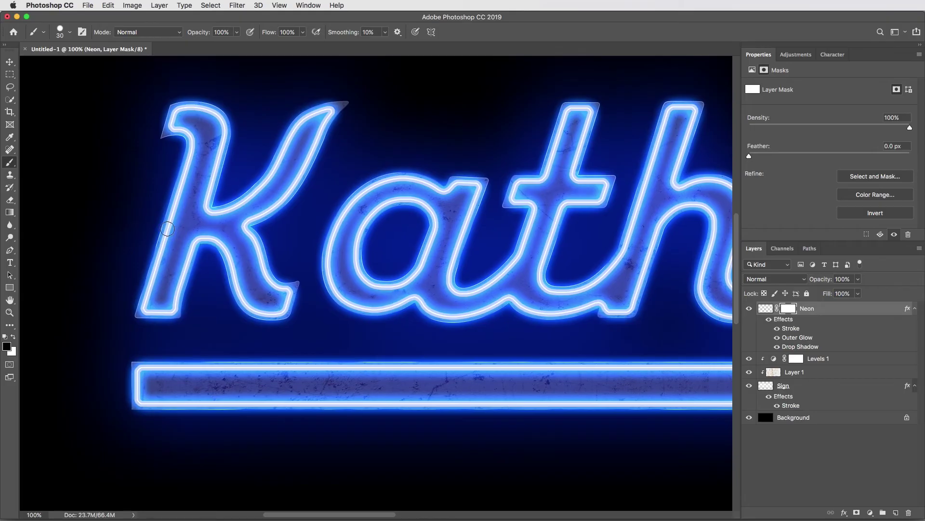
click(167, 228)
click(265, 183)
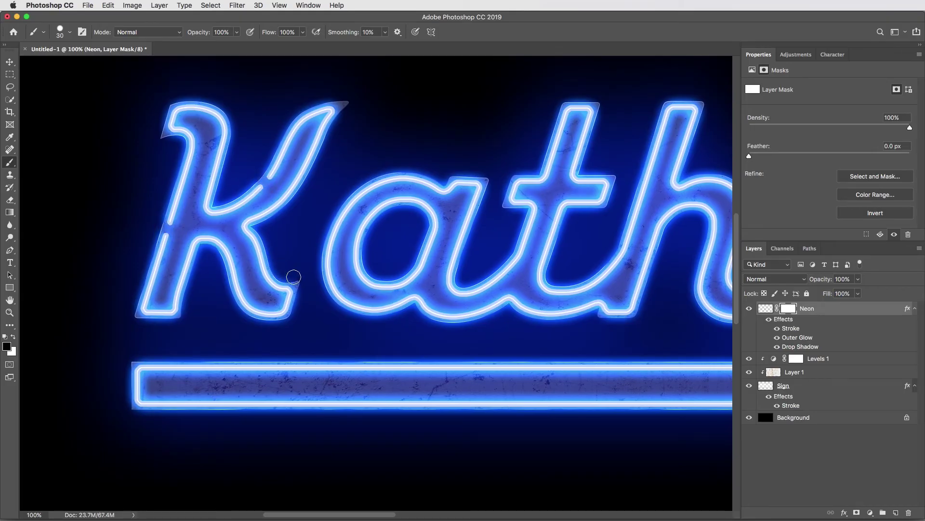
click(332, 282)
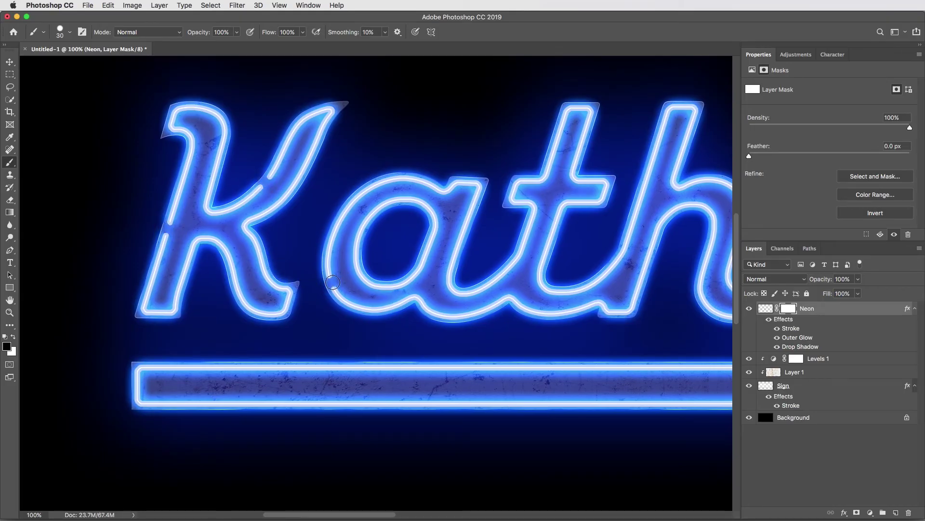
click(419, 204)
click(492, 279)
drag(492, 287, 332, 303)
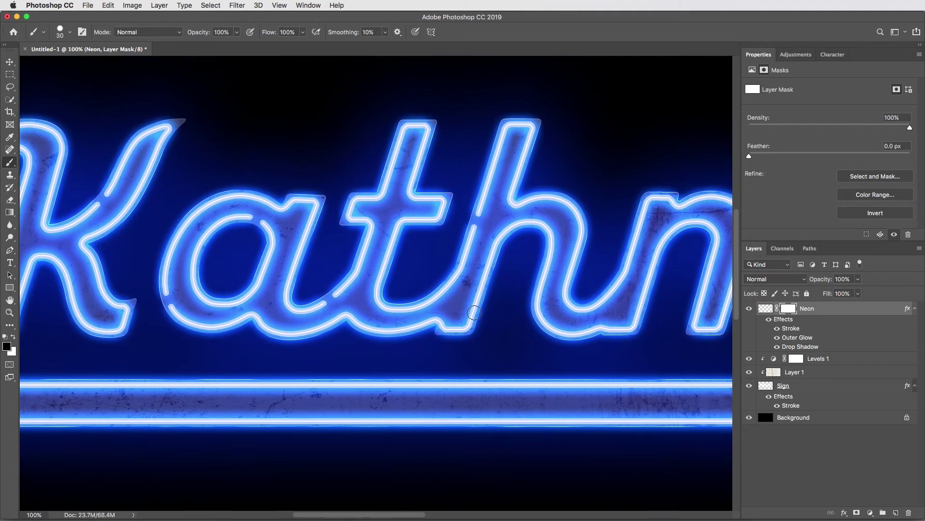
key(super+equal)
key(super+equal)
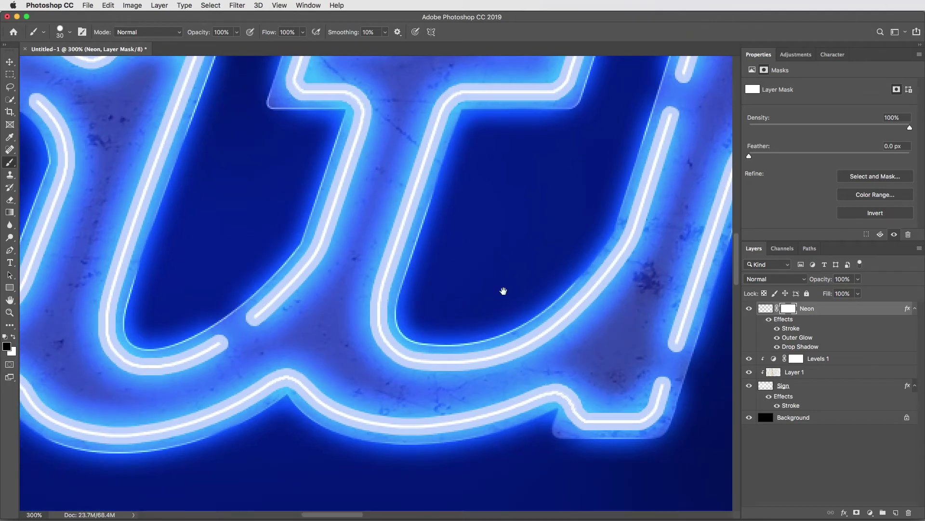
drag(501, 291, 306, 260)
key(v)
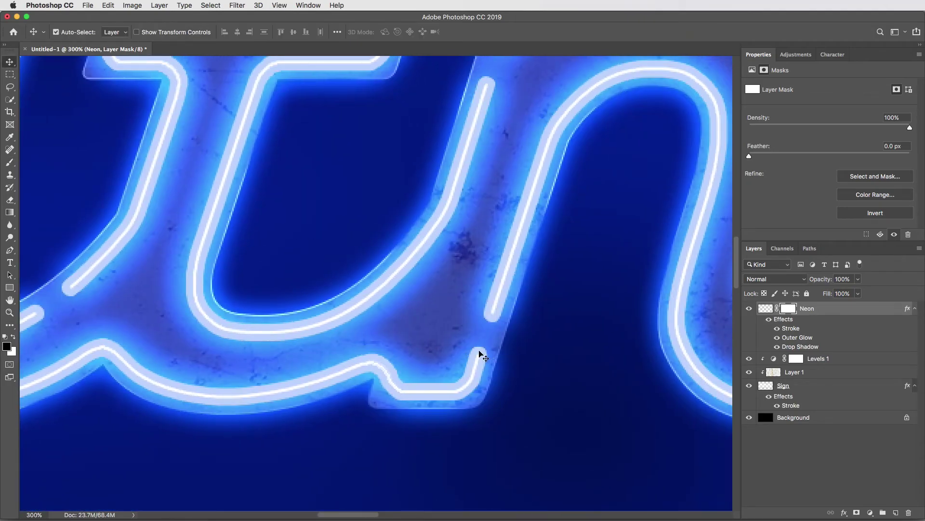
scroll(477, 371, right, 3)
scroll(477, 371, up, 2)
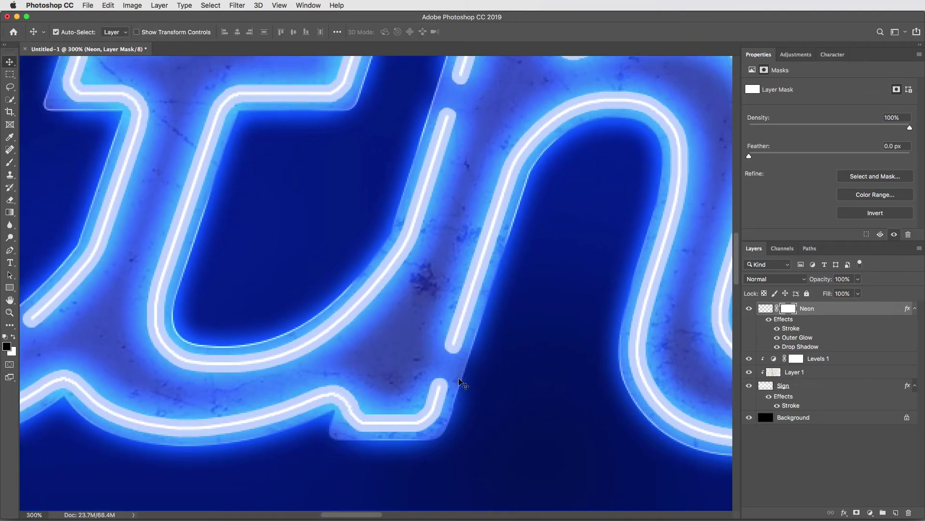
key(super+minus)
scroll(463, 376, right, 2)
scroll(462, 376, up, 2)
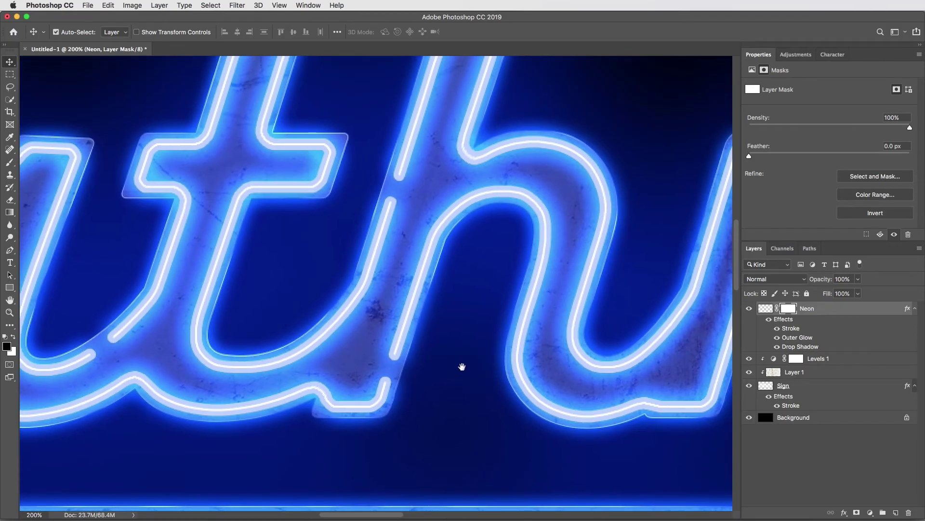
scroll(481, 392, right, 2)
scroll(481, 393, up, 1)
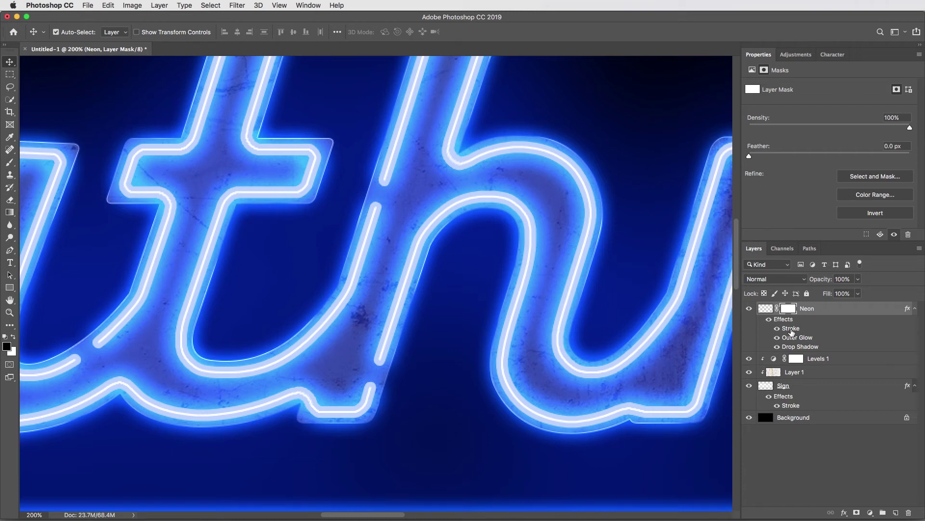
Hide the Neon layer's Outer Glow and Drop Shadow, leaving only the Stroke visible
drag(777, 328, 777, 346)
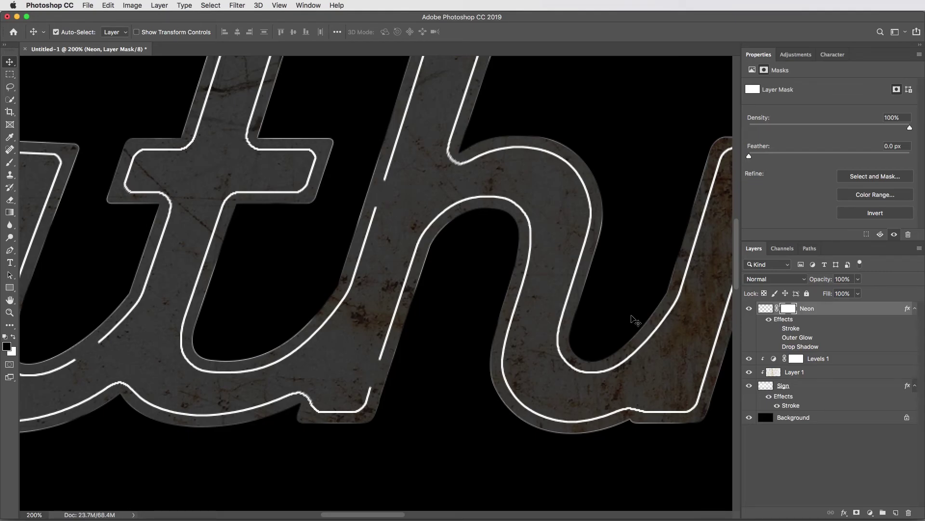
click(777, 328)
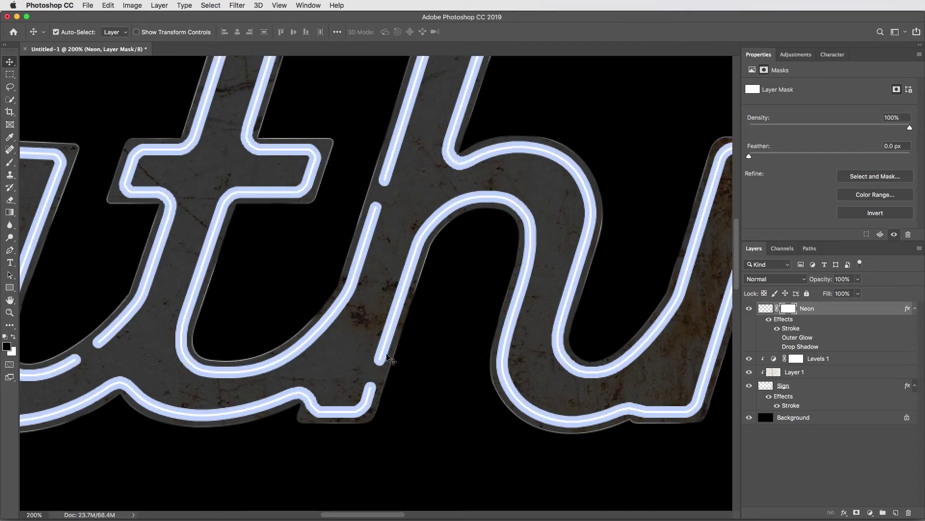
key(super+minus)
key(b)
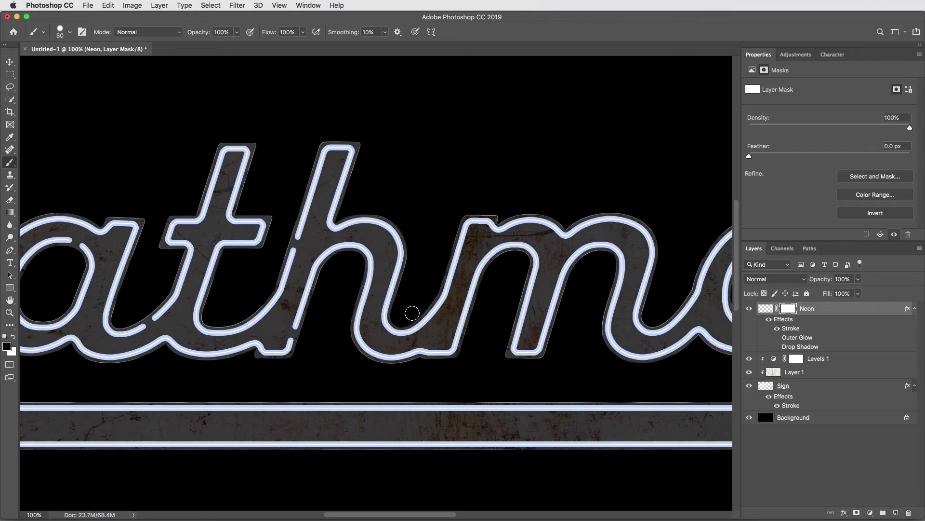
Paint mask gaps into the h, both arches of the m, the a and the n
click(395, 280)
click(460, 327)
click(602, 219)
click(622, 348)
drag(641, 358, 409, 372)
click(514, 338)
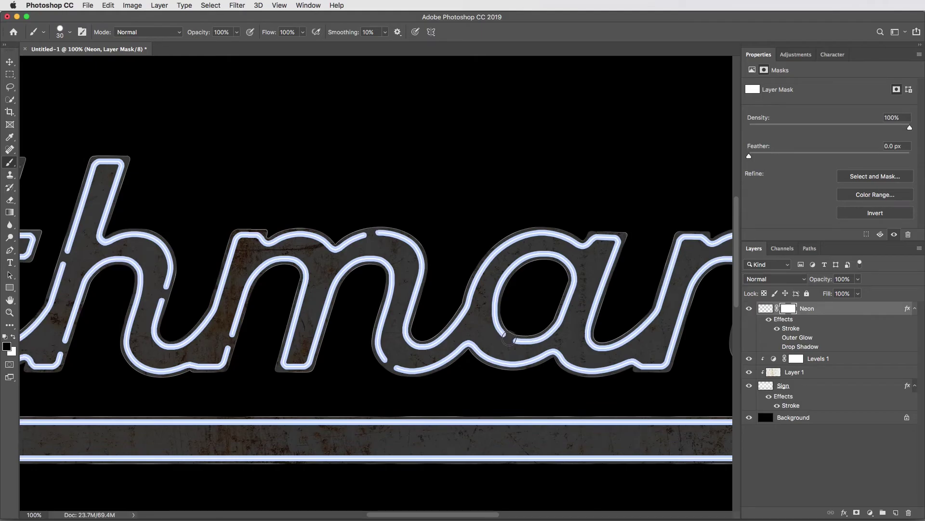
drag(656, 276, 454, 282)
click(471, 272)
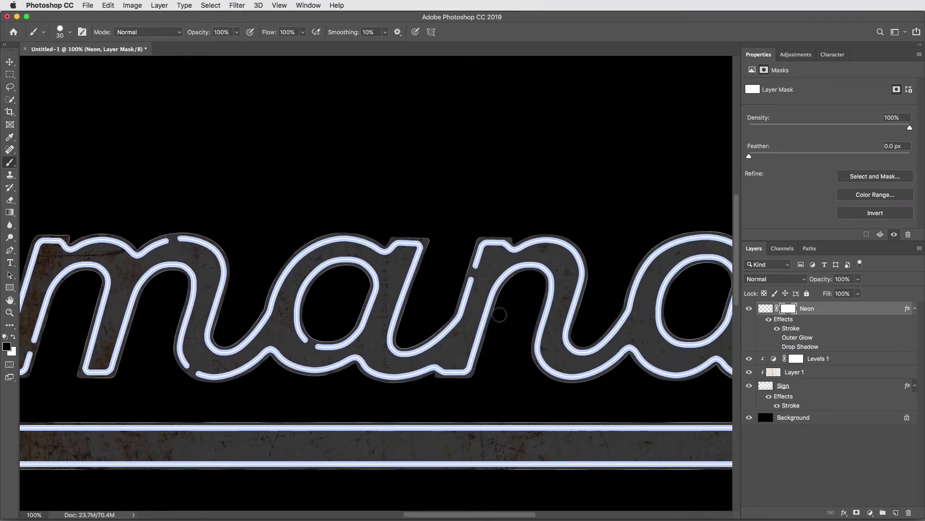
click(540, 346)
click(614, 332)
Paint mask gaps into the d's bowl and the u's left leg and bottom curve
drag(709, 317, 496, 329)
click(513, 319)
click(609, 289)
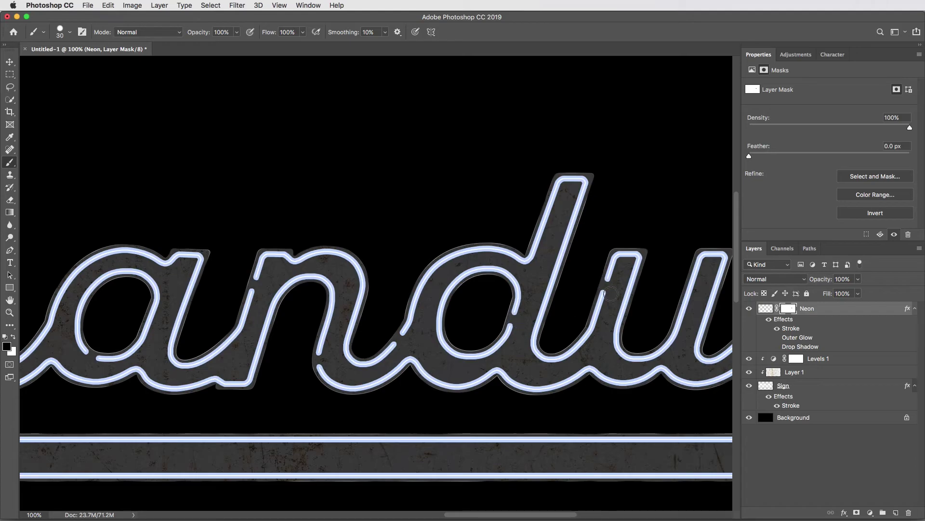
drag(646, 348, 414, 361)
click(414, 371)
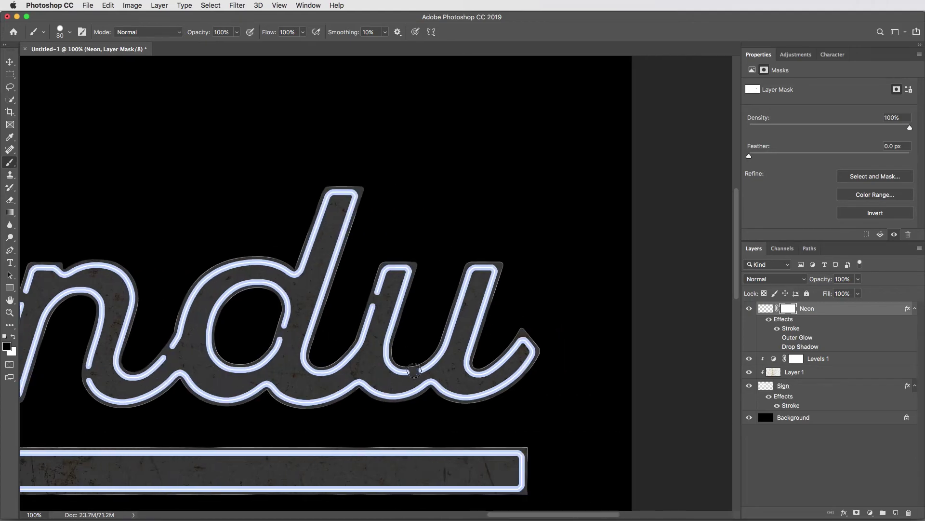
click(461, 397)
scroll(522, 405, left, 5)
key(super+minus)
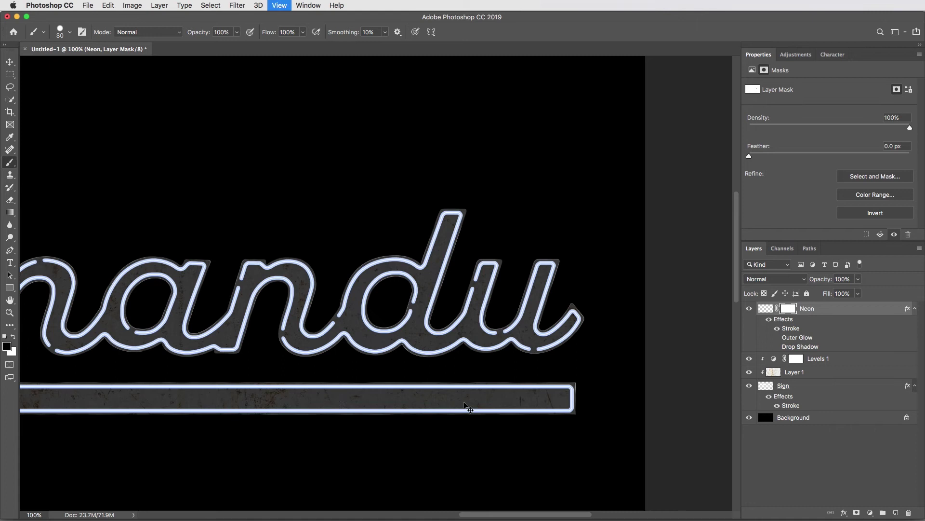
scroll(386, 385, left, 10)
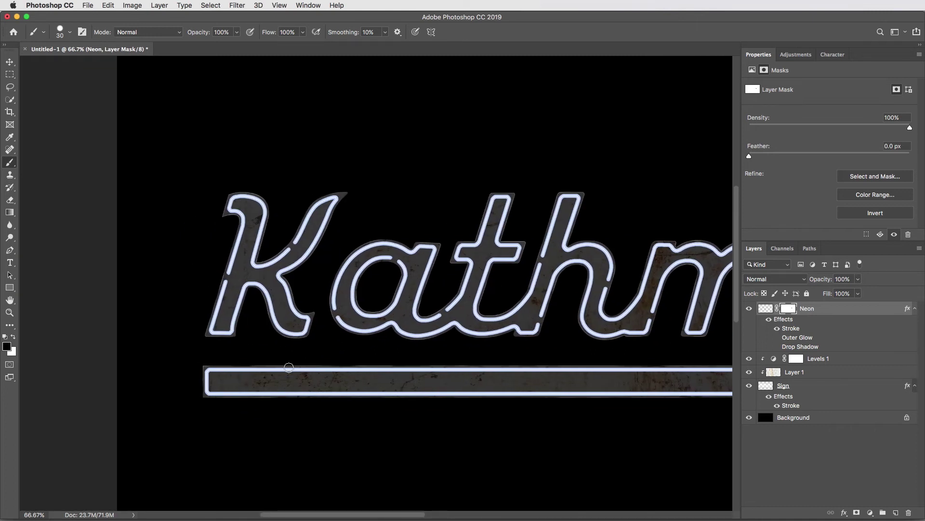
scroll(484, 388, right, 10)
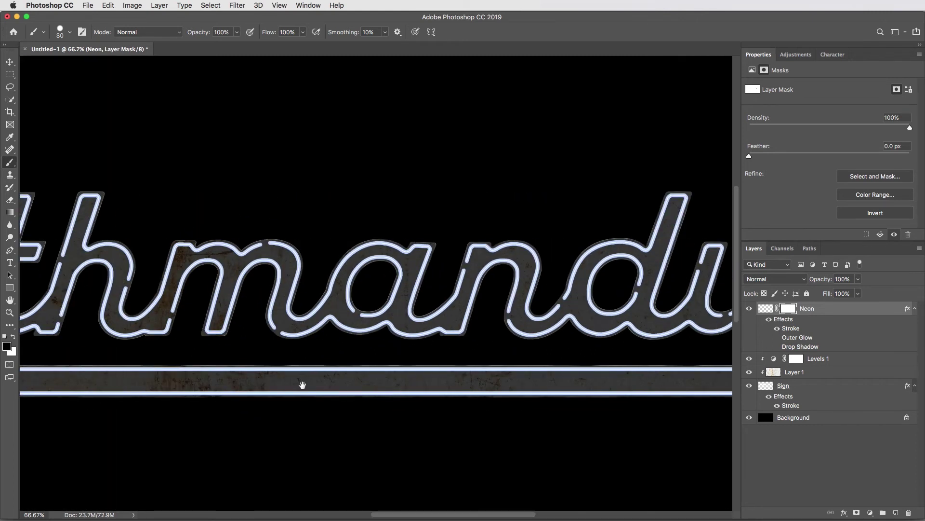
scroll(565, 394, right, 5)
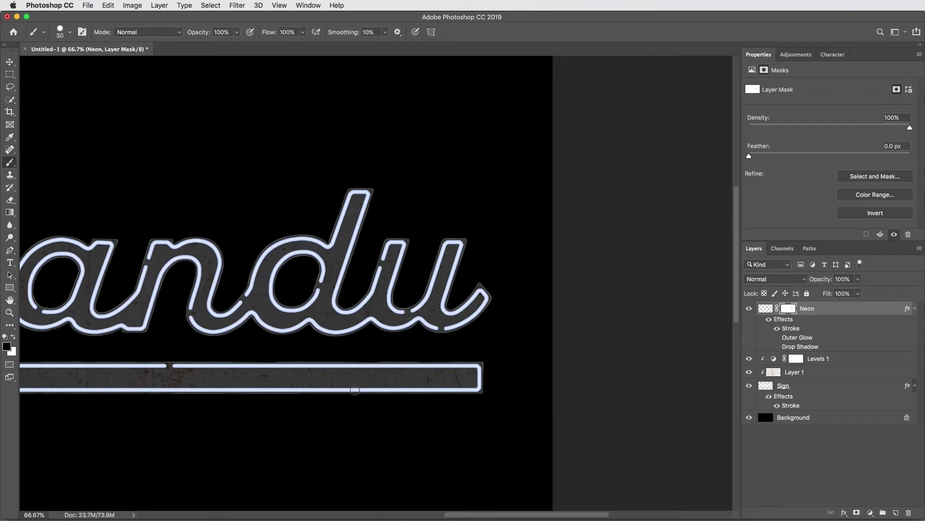
key(super+0)
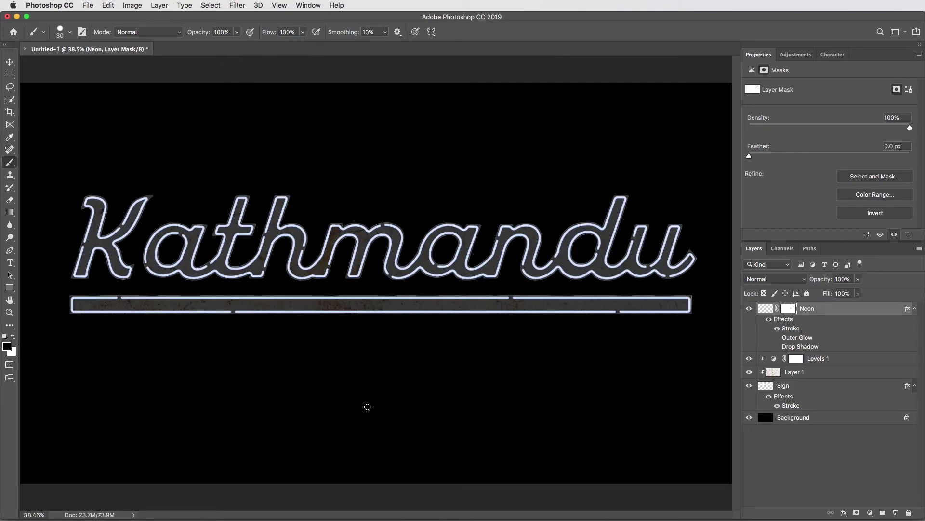
Re-enable Outer Glow and Drop Shadow, then copy the Neon mask's dots into new Layer 2
key(v)
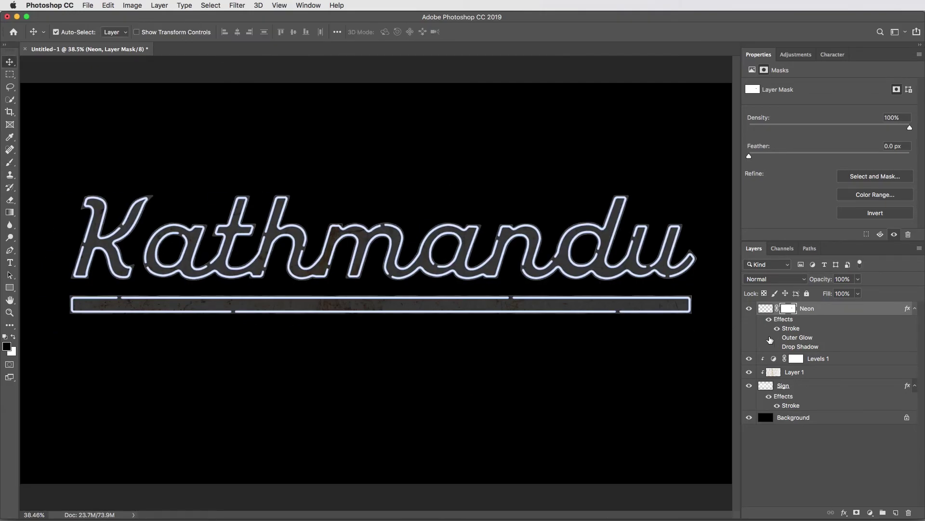
drag(770, 339, 775, 347)
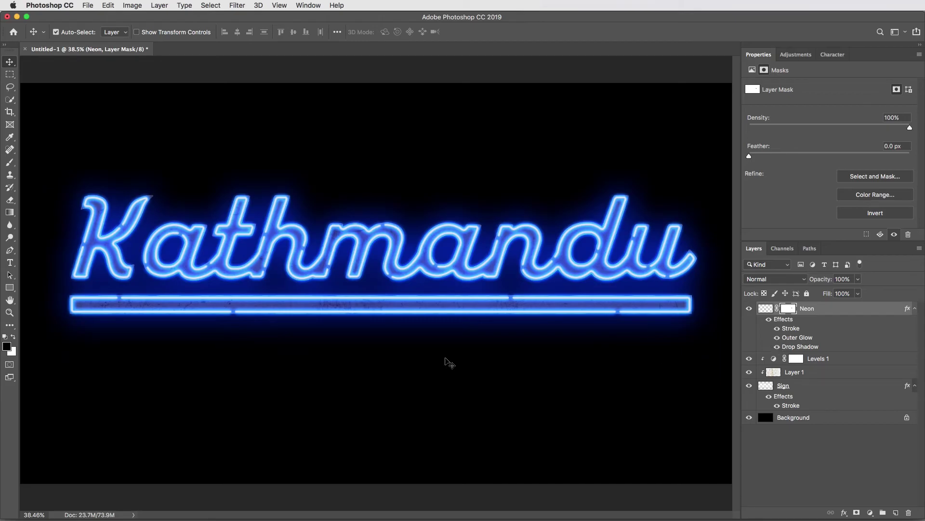
alt+click(788, 310)
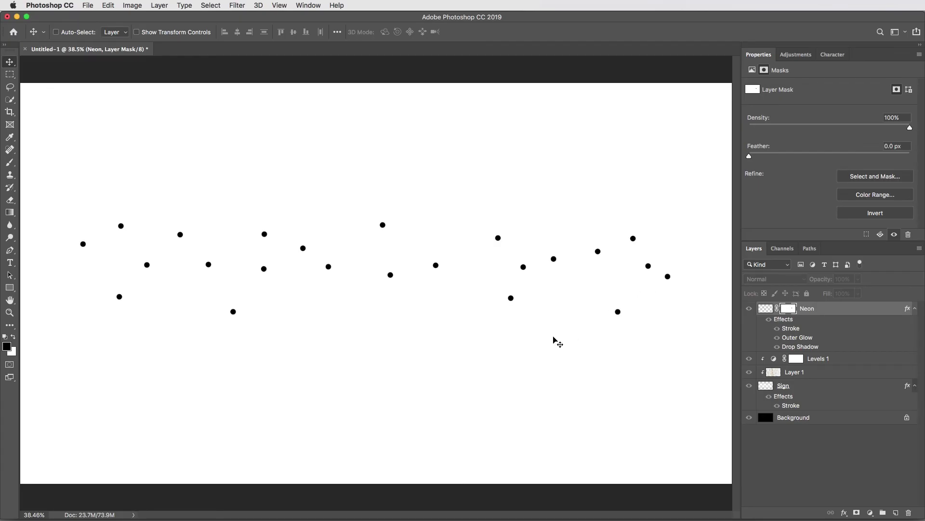
key(super+a)
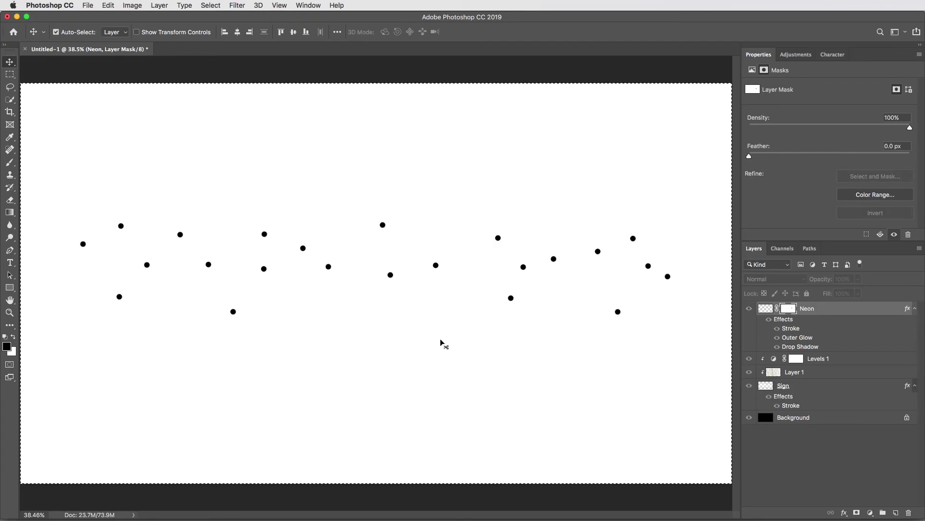
click(768, 310)
key(super+d)
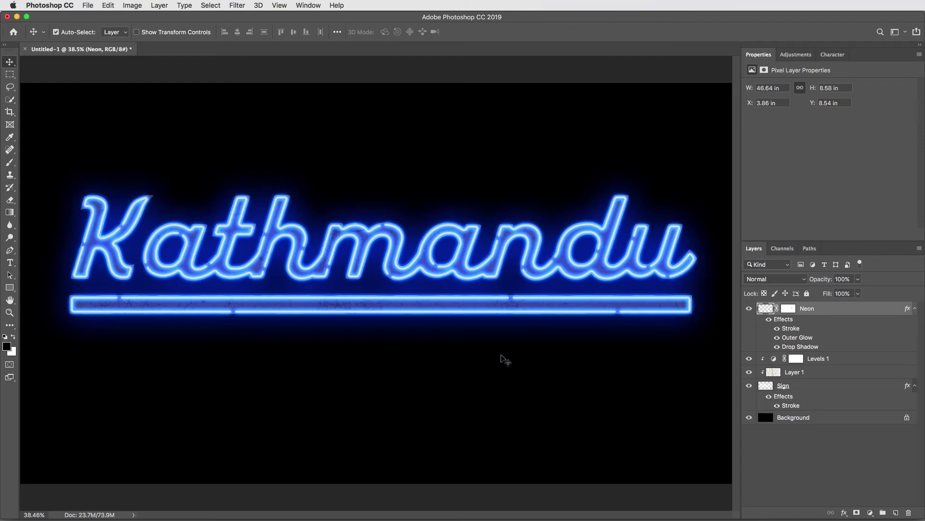
key(super+alt+shift+e)
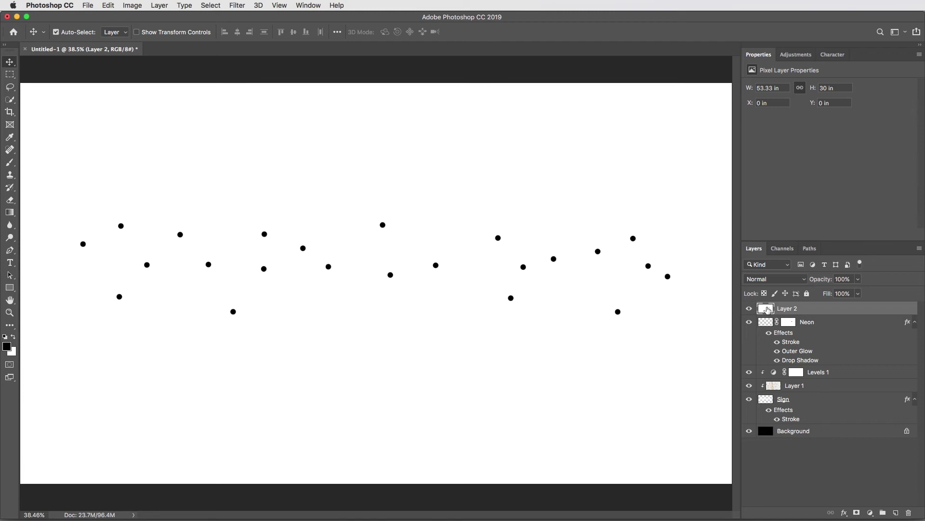
Move Layer 2 below Neon, clip it to the layer beneath and set it to Multiply
drag(766, 309, 777, 365)
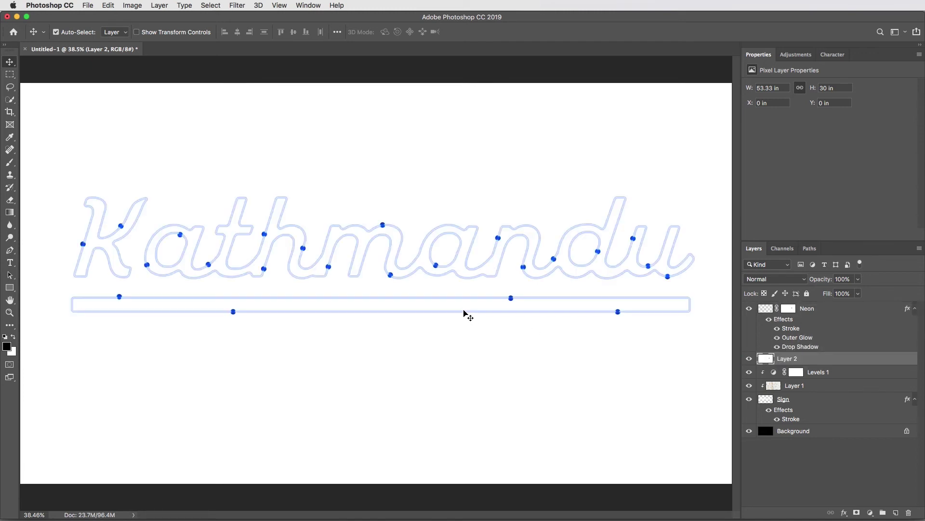
key(super+equal)
key(super+equal)
drag(396, 310, 537, 330)
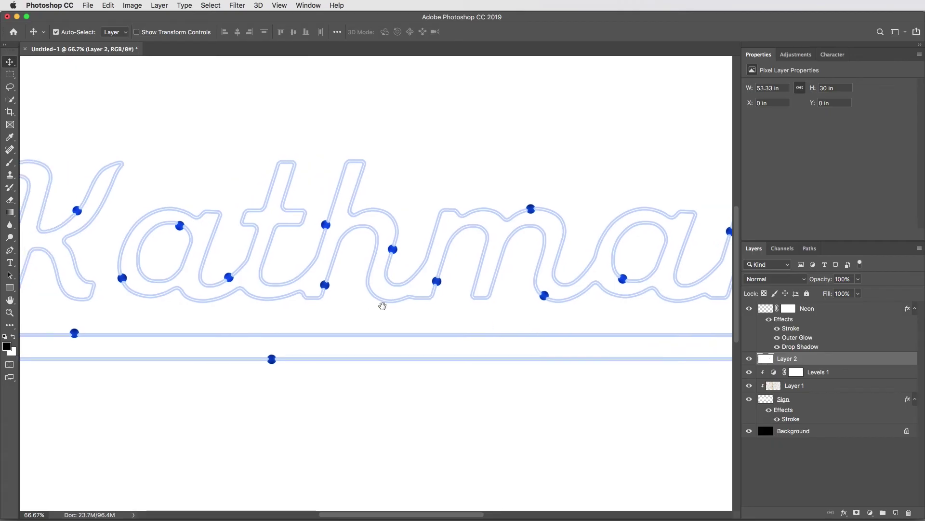
drag(383, 306, 343, 308)
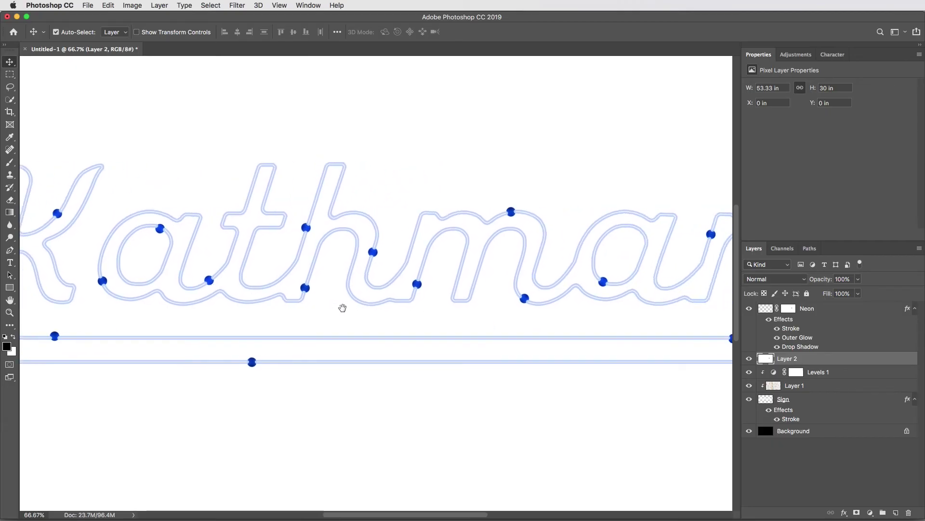
alt+click(771, 365)
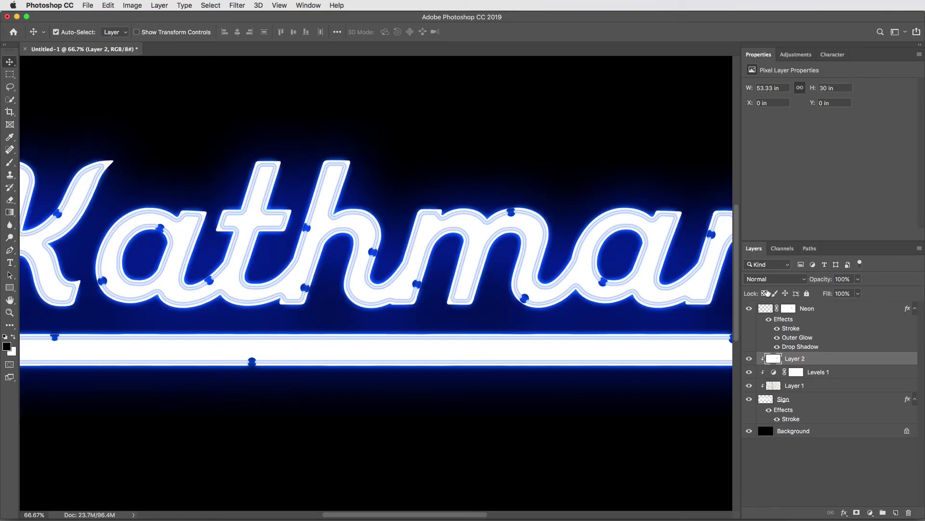
click(768, 280)
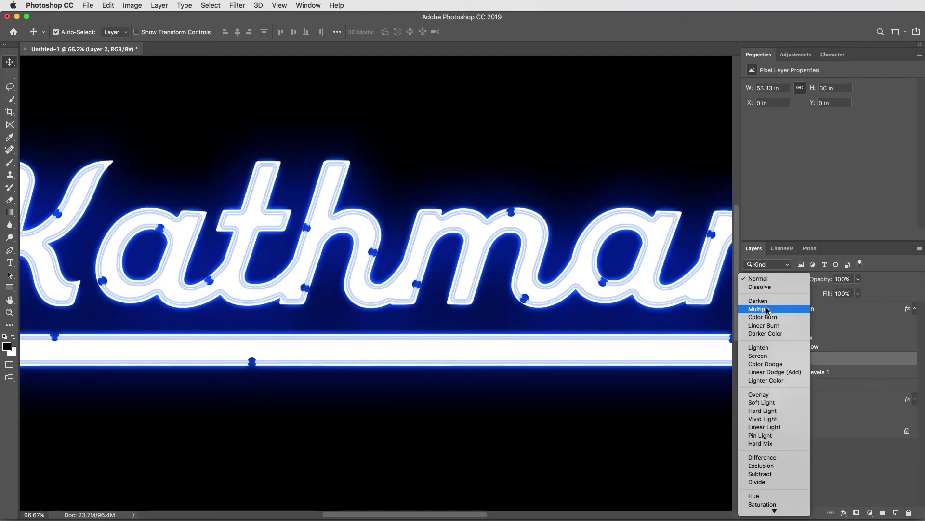
click(768, 310)
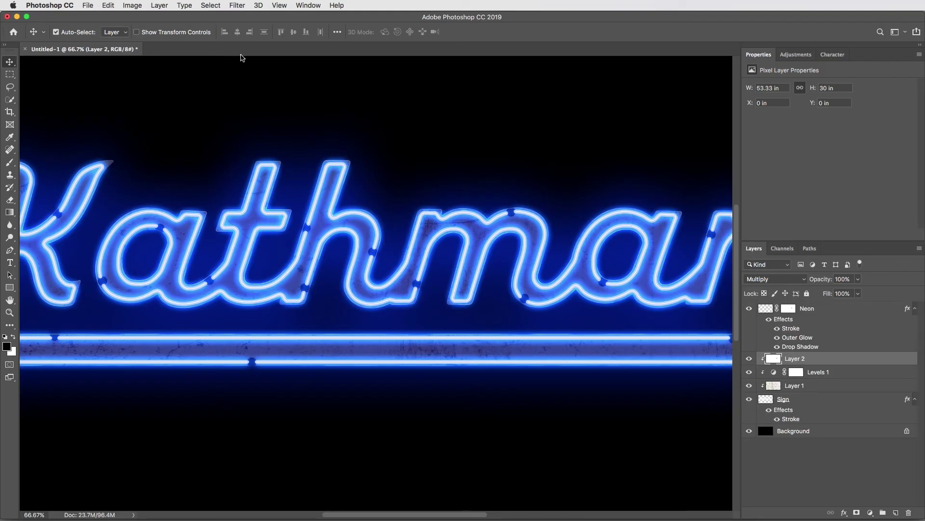
Soften Layer 2 with a 3-pixel Gaussian Blur
click(238, 4)
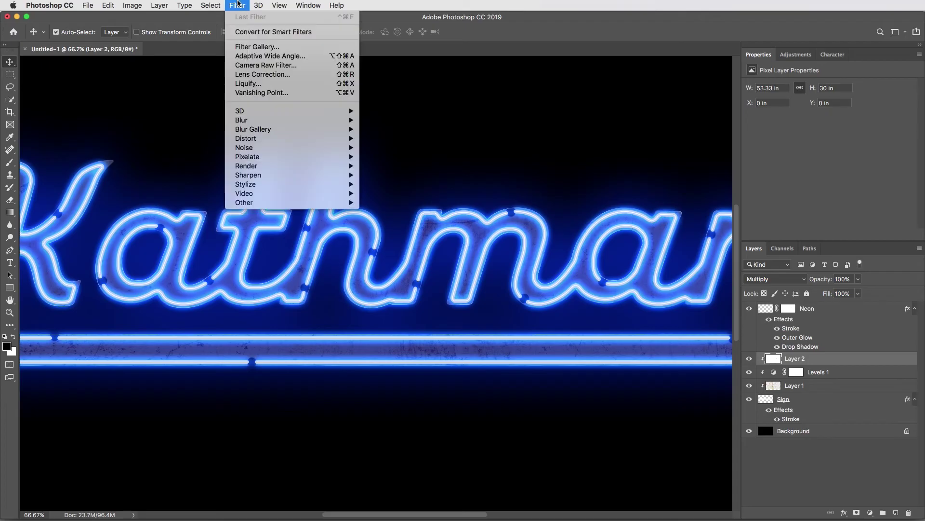
mouse_move(246, 119)
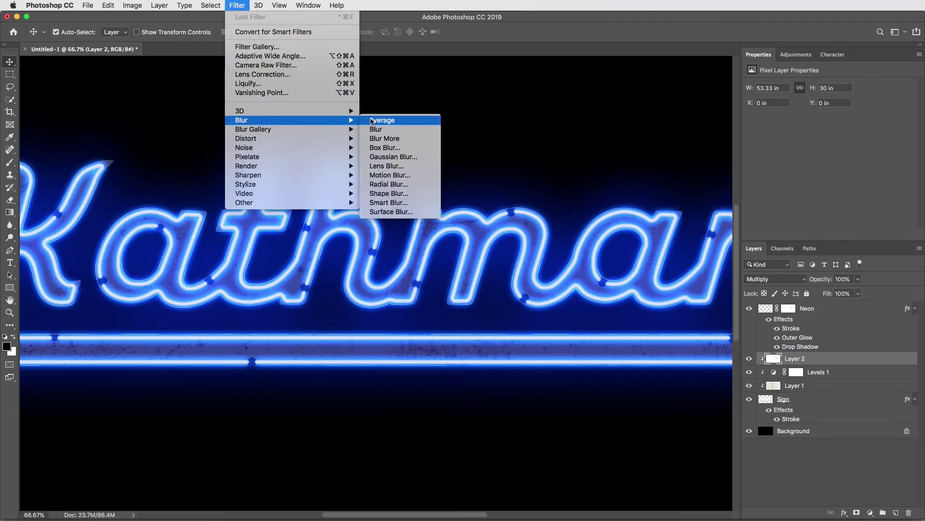
click(393, 156)
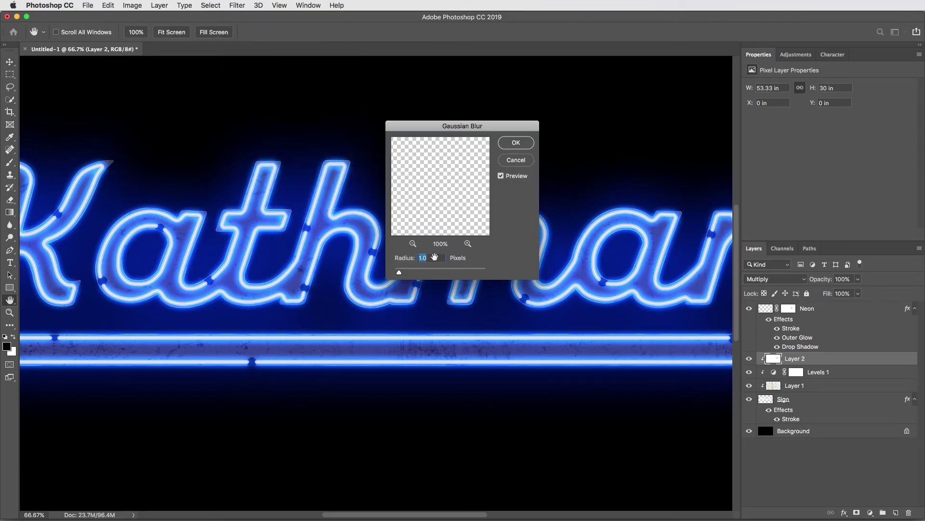
text(3)
click(516, 143)
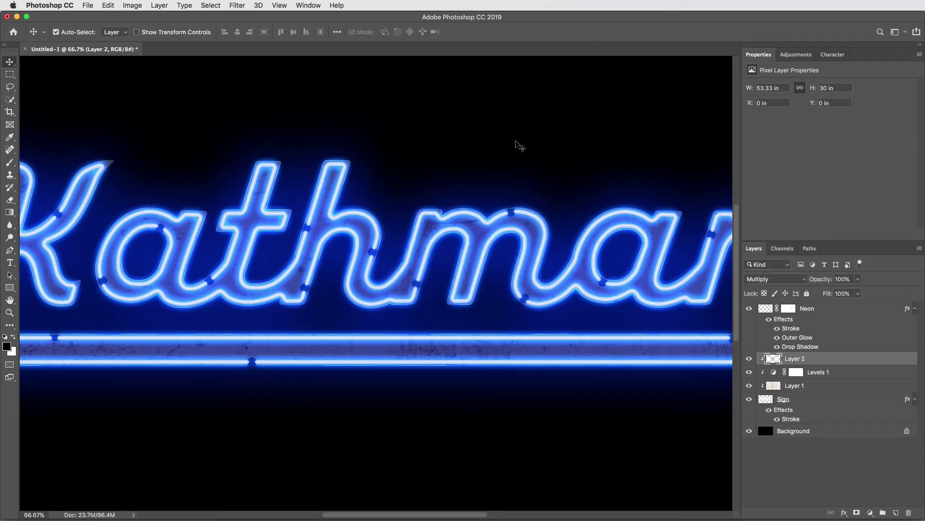
drag(417, 179, 456, 189)
key(super+0)
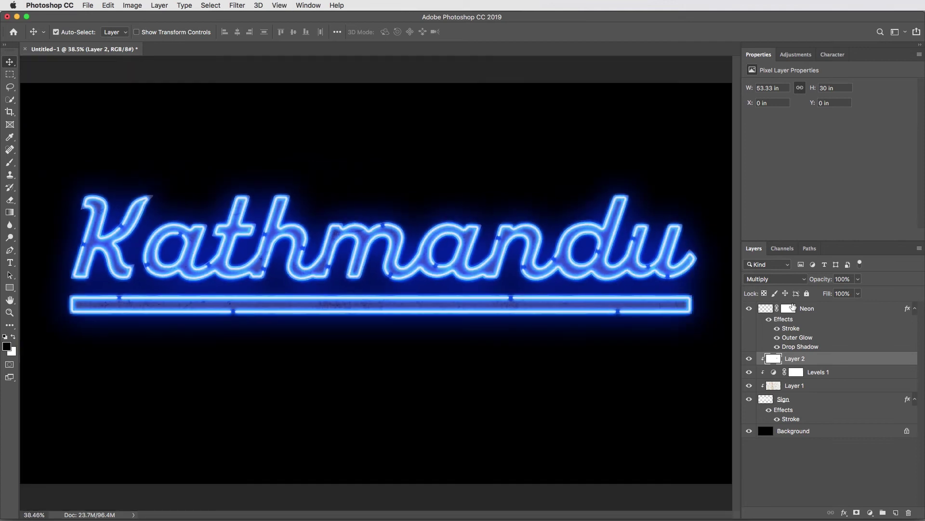
click(822, 311)
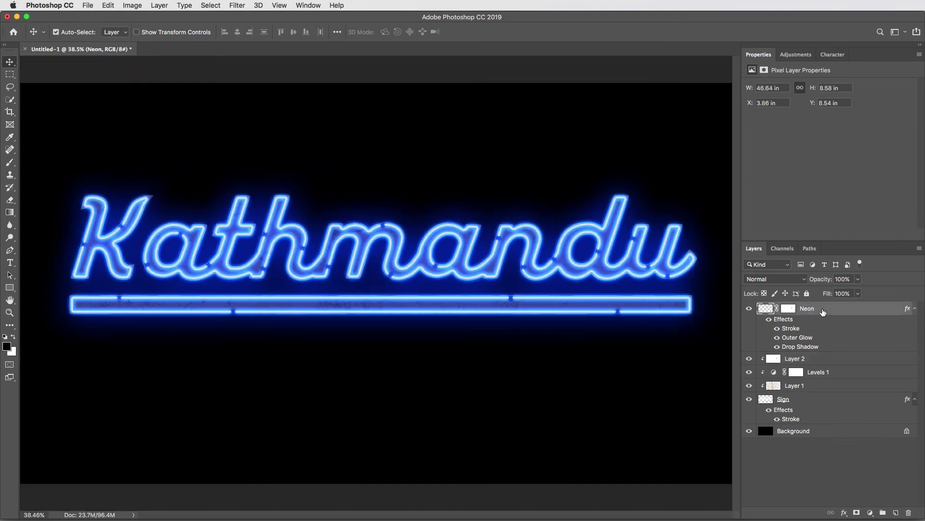
Enlarge the Neon layer slightly with Free Transform so the tubes cover the lettering
key(super+t)
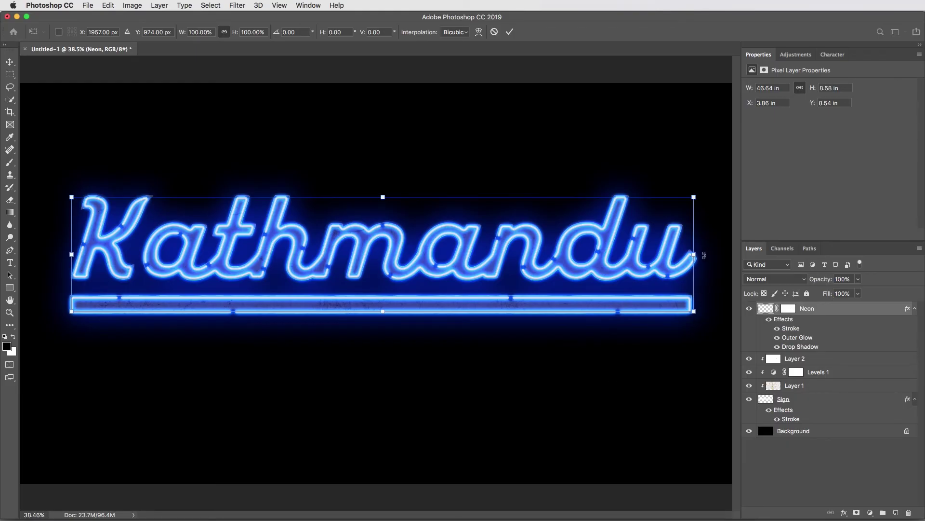
drag(695, 254, 698, 253)
key(Return)
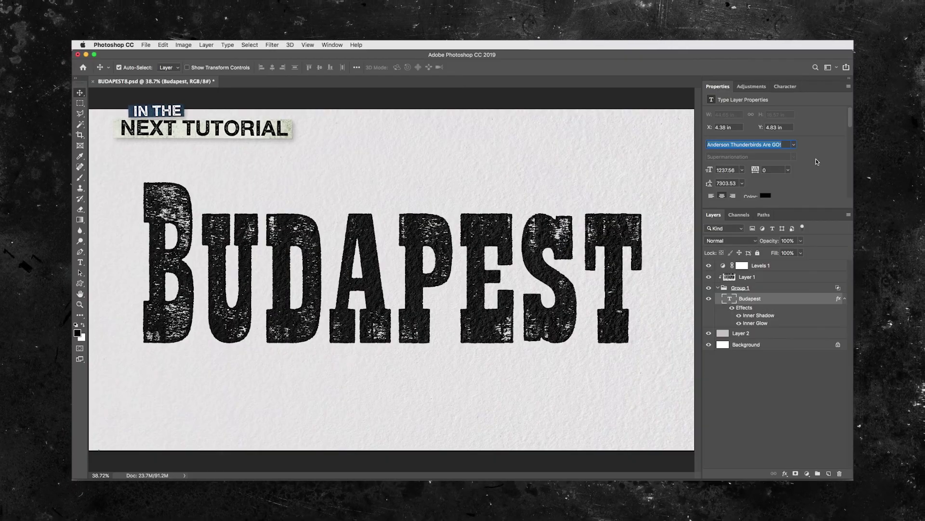
key(Up)
key(Up)
key(Up)
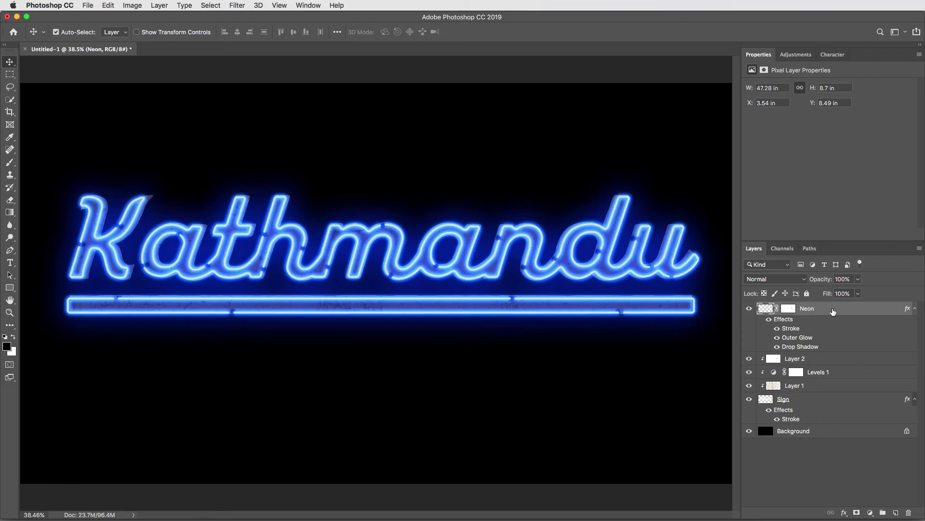
Duplicate the Neon layer and name the copy 'Neon Pink'
drag(837, 313, 838, 307)
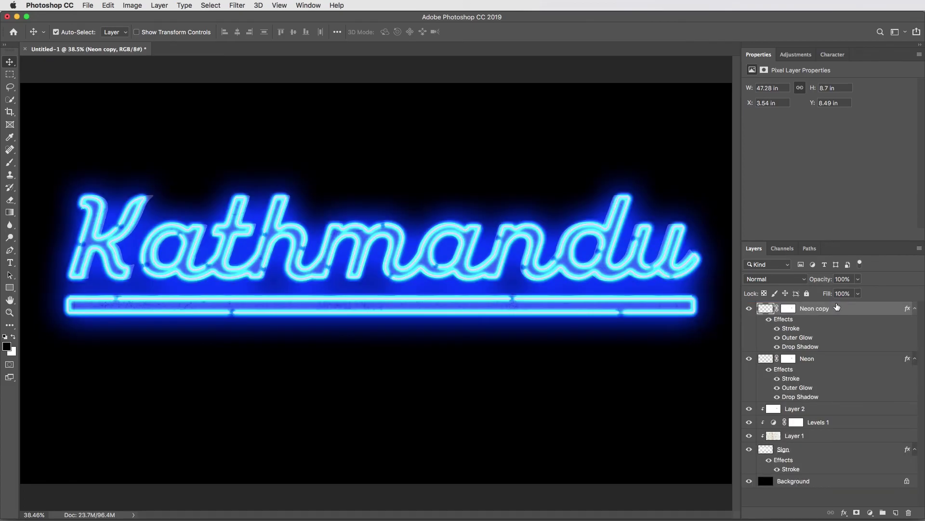
double_click(811, 309)
text(Neon P)
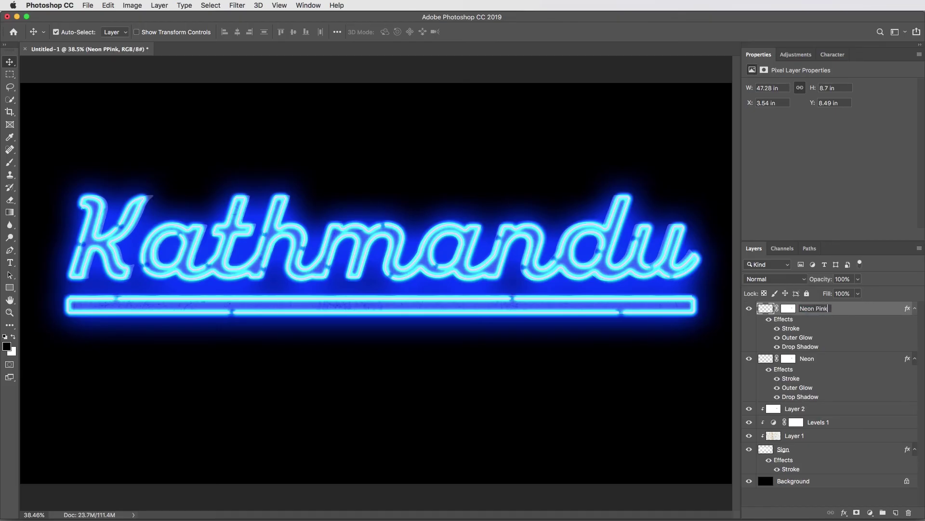
text(ink)
Confirm the Neon Pink name, hide the blue Neon layer, and make Neon Pink's stroke pink
key(Return)
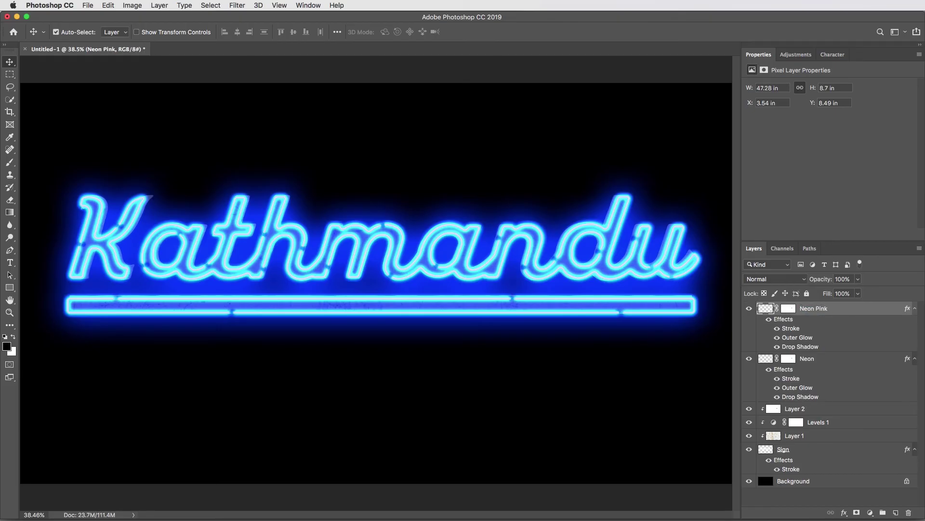
click(750, 360)
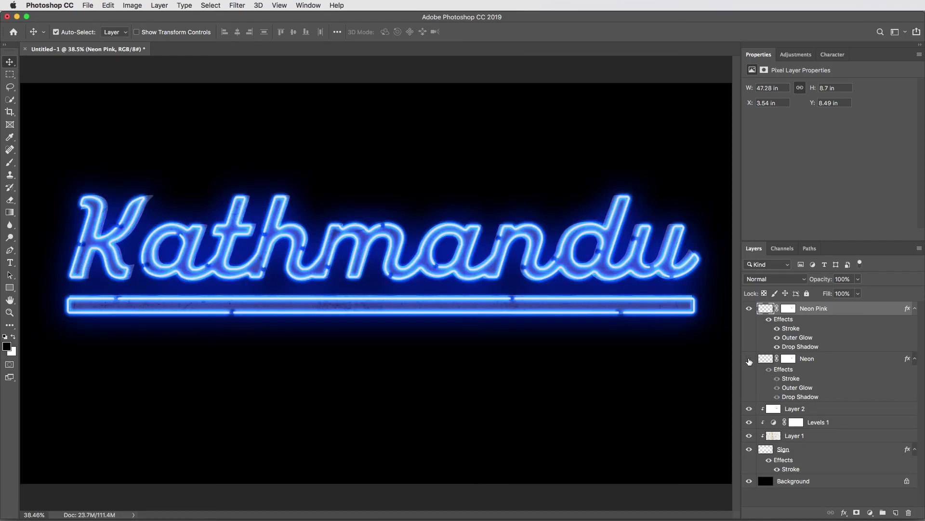
double_click(793, 330)
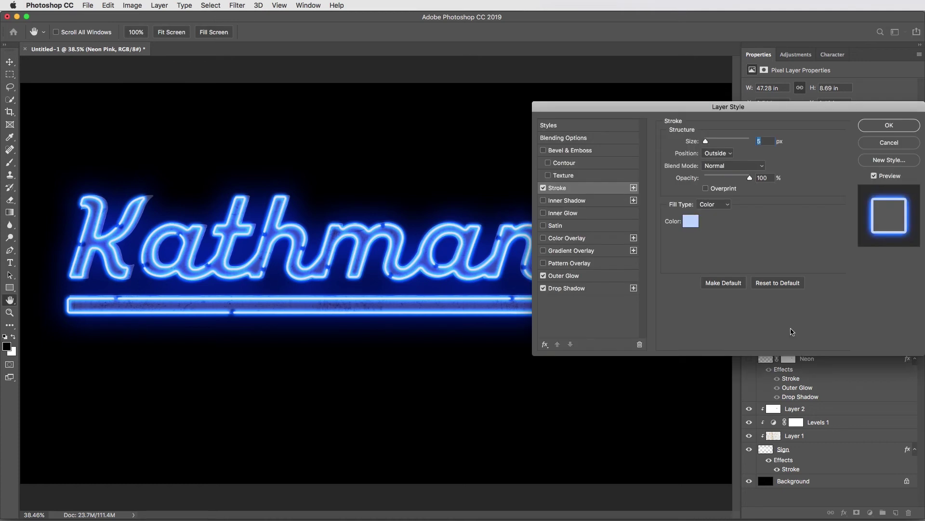
click(690, 222)
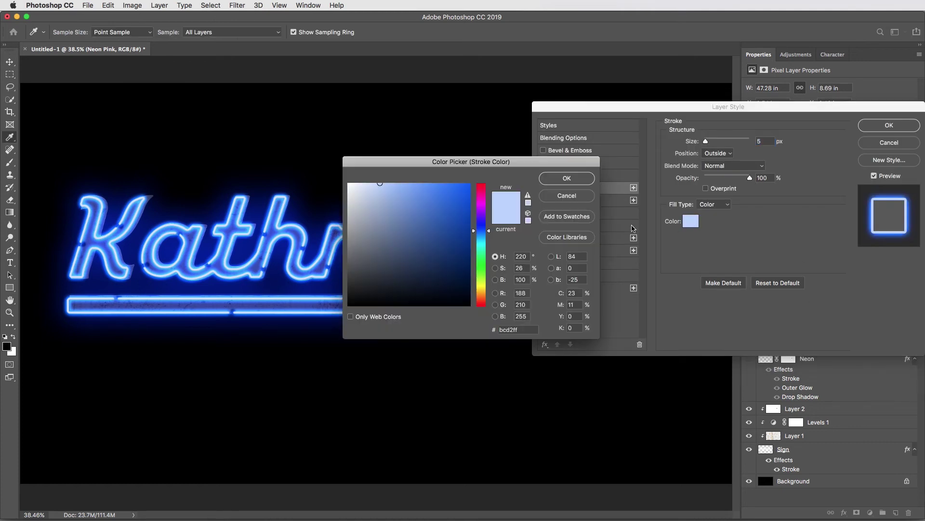
drag(481, 228, 485, 204)
click(567, 178)
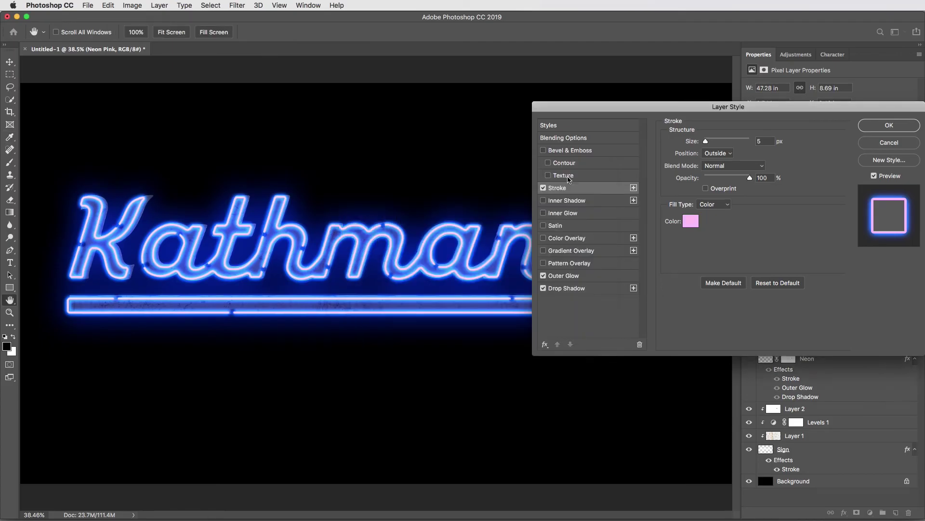
Change the Neon Pink outer glow colour to magenta
click(583, 277)
click(690, 181)
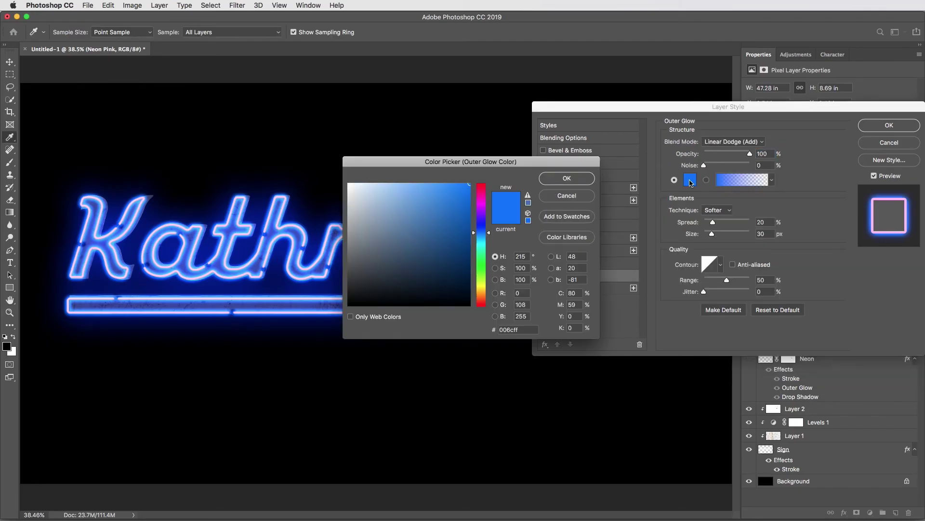
drag(487, 230, 489, 197)
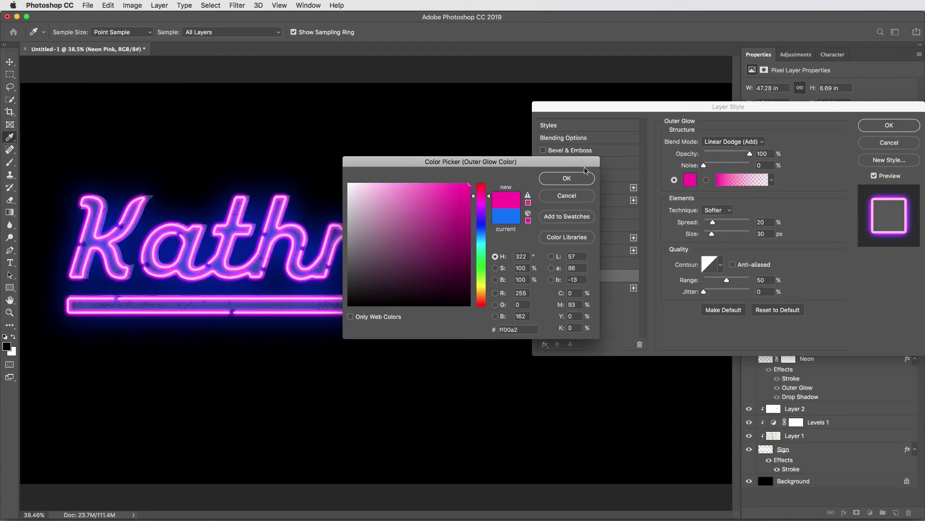
click(567, 179)
Set the drop shadow colour to magenta and apply the layer style
click(593, 289)
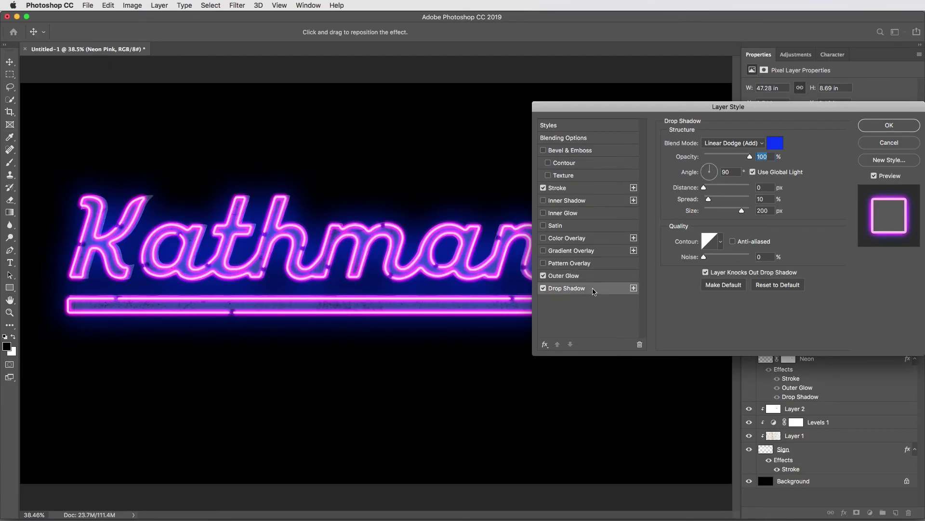
click(775, 143)
drag(485, 217, 483, 204)
click(567, 178)
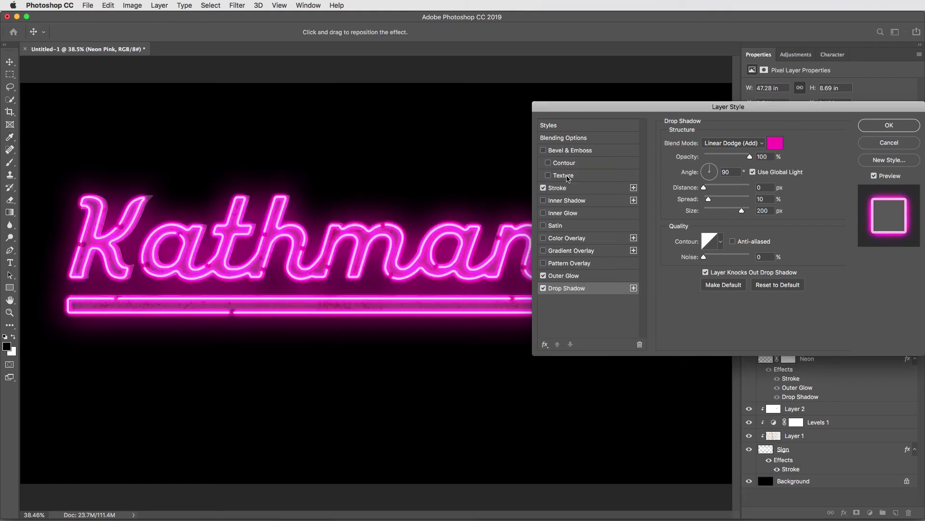
click(886, 126)
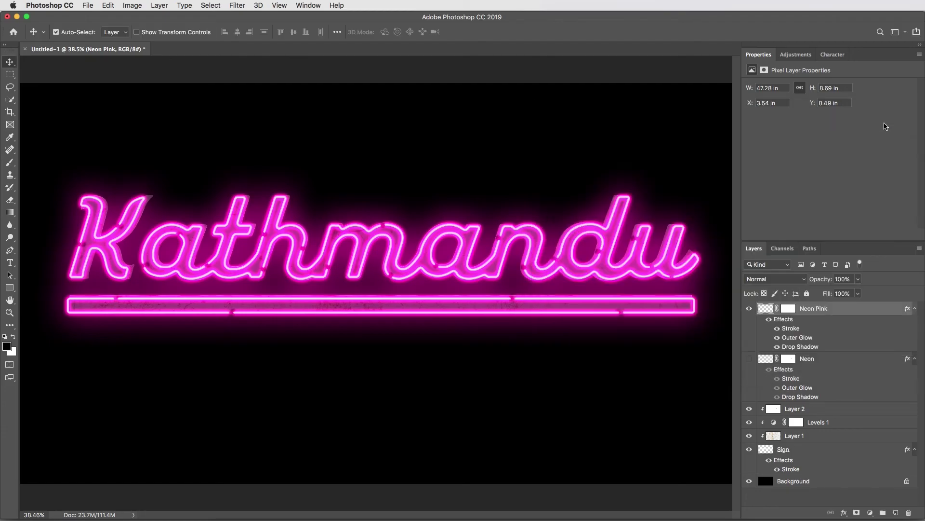
Fill a rectangle around 'Kathmandu' with black on Neon Pink's mask, then hide Neon Pink
click(790, 309)
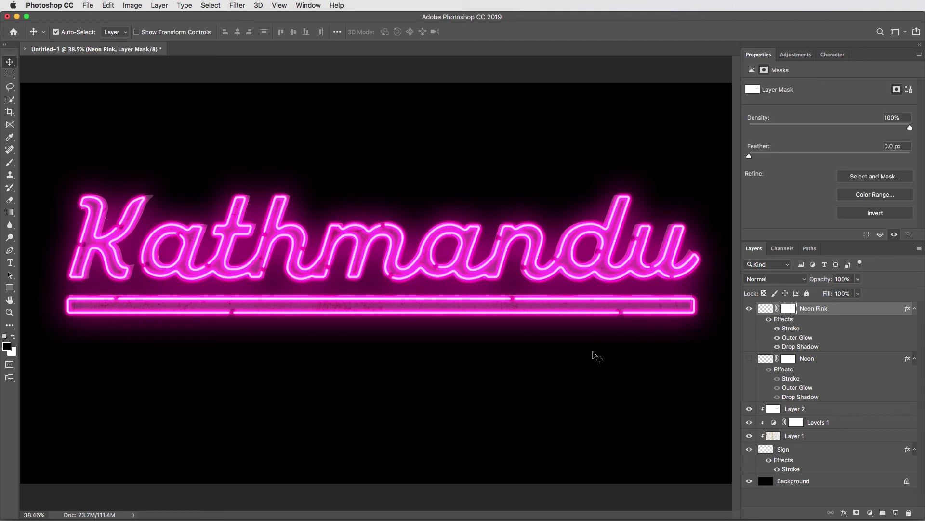
key(m)
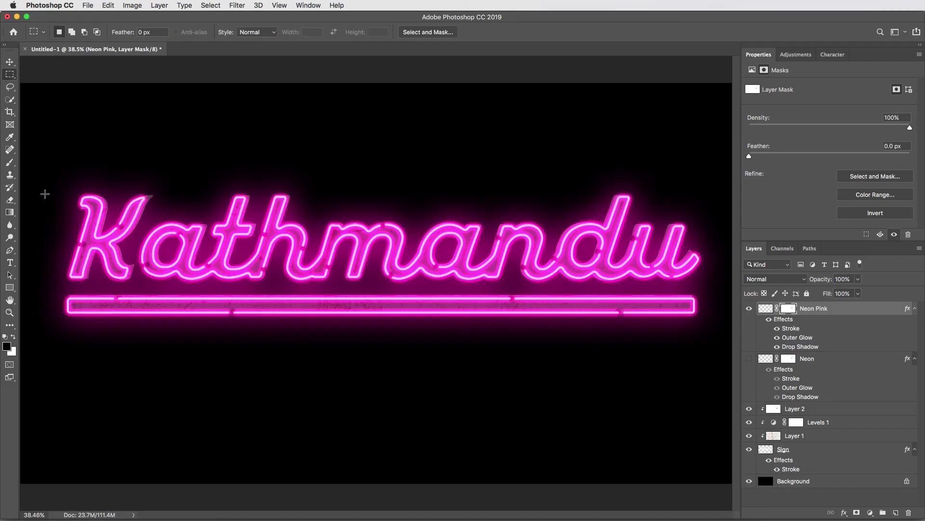
drag(35, 173, 721, 289)
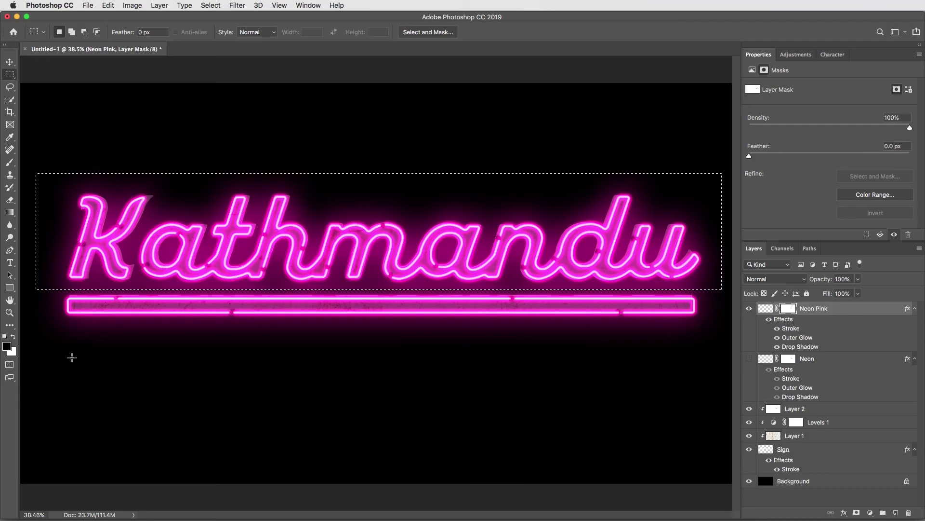
key(alt)
key(alt+BackSpace)
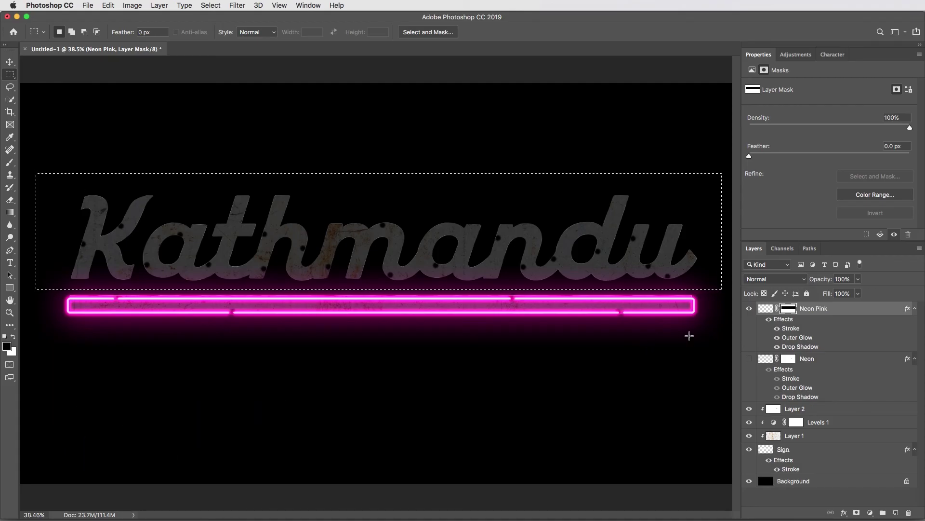
key(super+d)
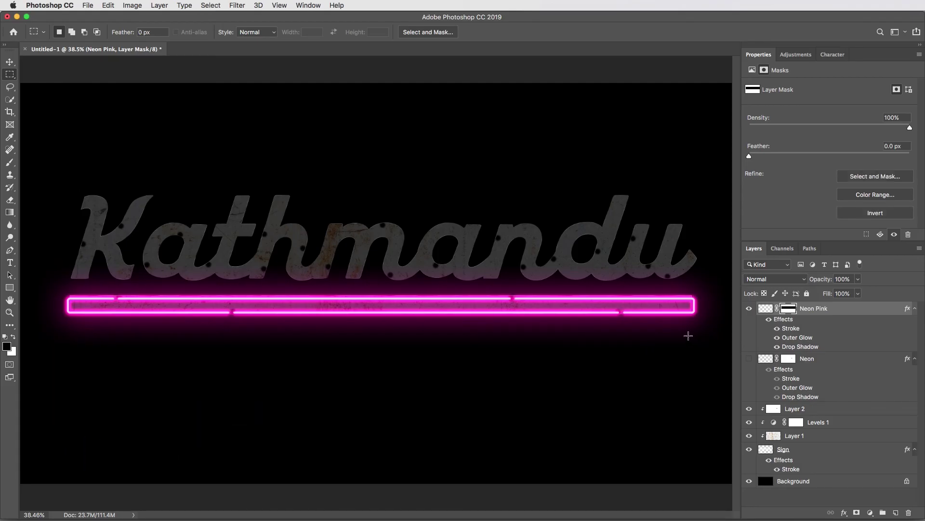
click(749, 308)
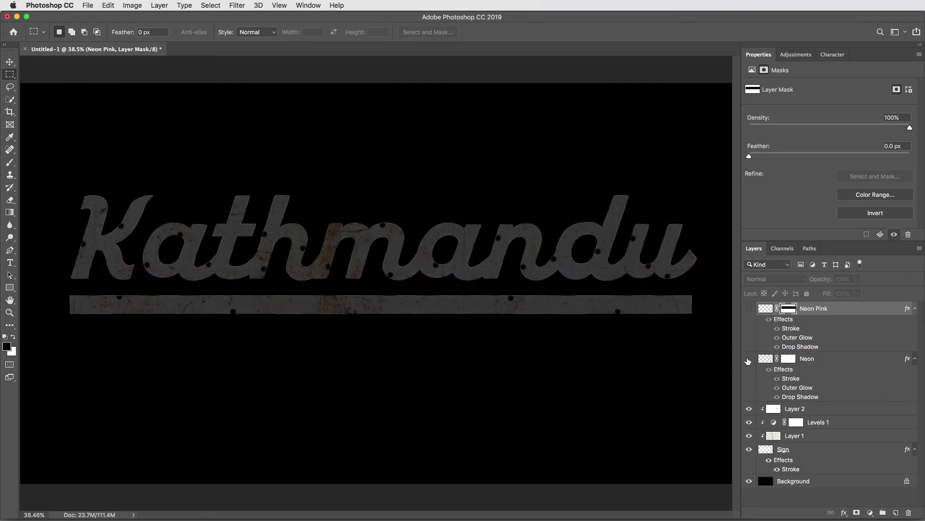
Show the Neon layer again and mask the underline bar out of it with black
click(749, 359)
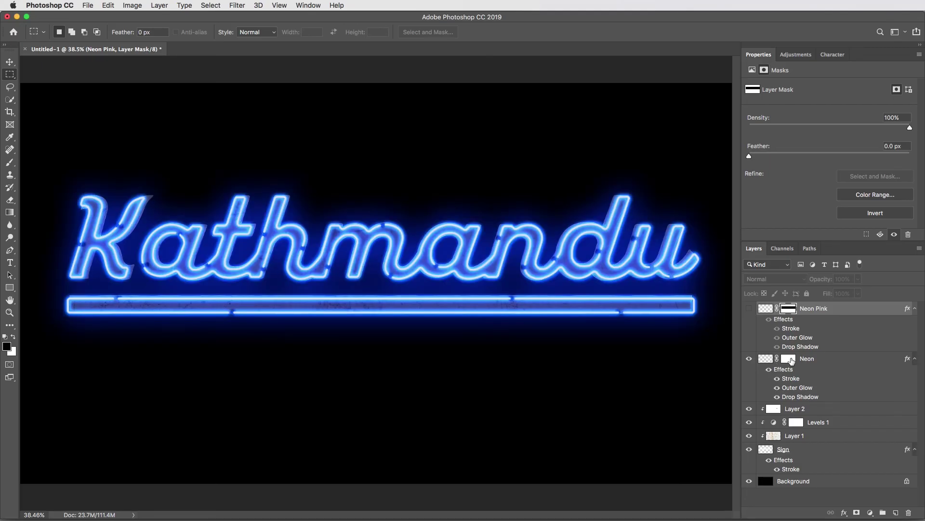
click(790, 360)
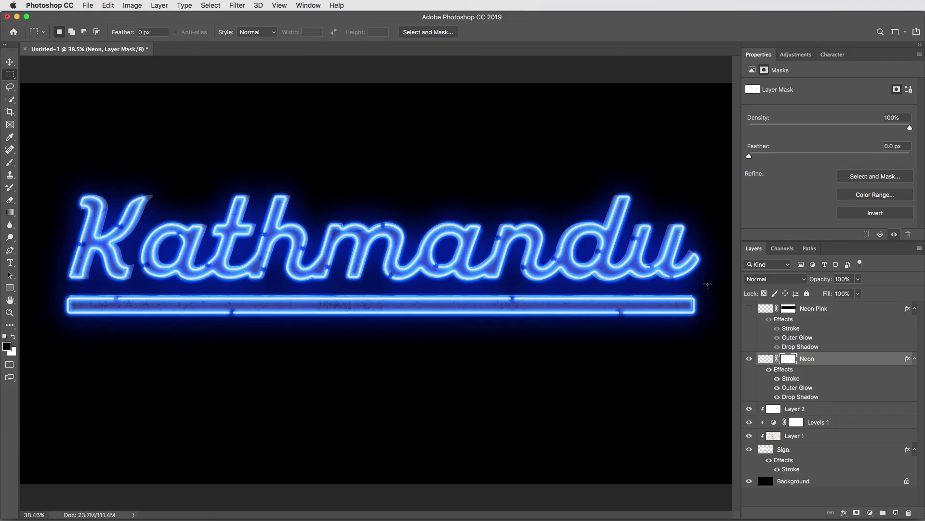
drag(717, 285, 47, 332)
key(alt)
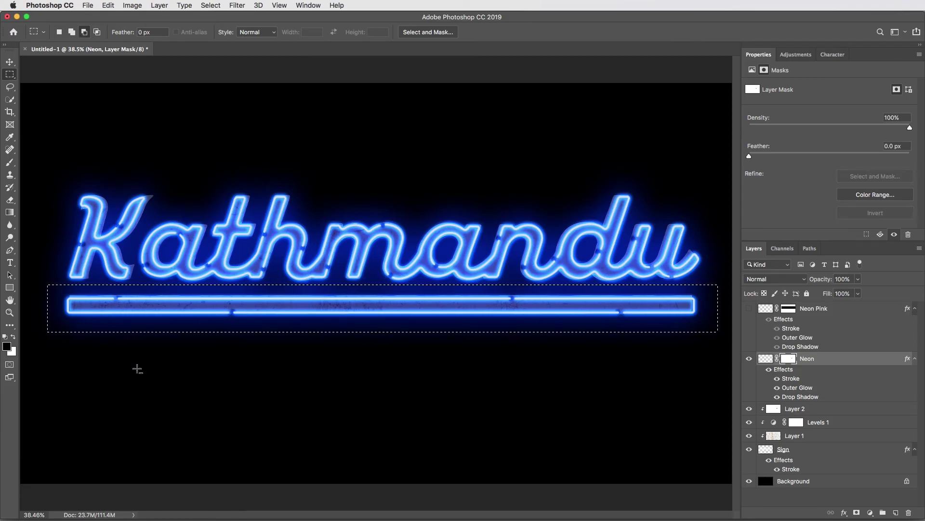
key(alt+BackSpace)
key(super+d)
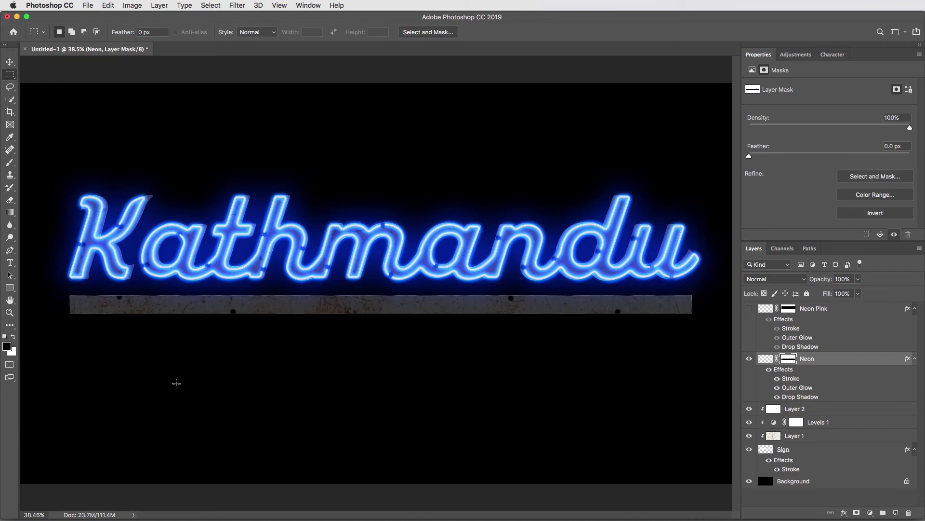
Show Neon Pink and toggle both neon layers to compare, leaving both visible
click(750, 310)
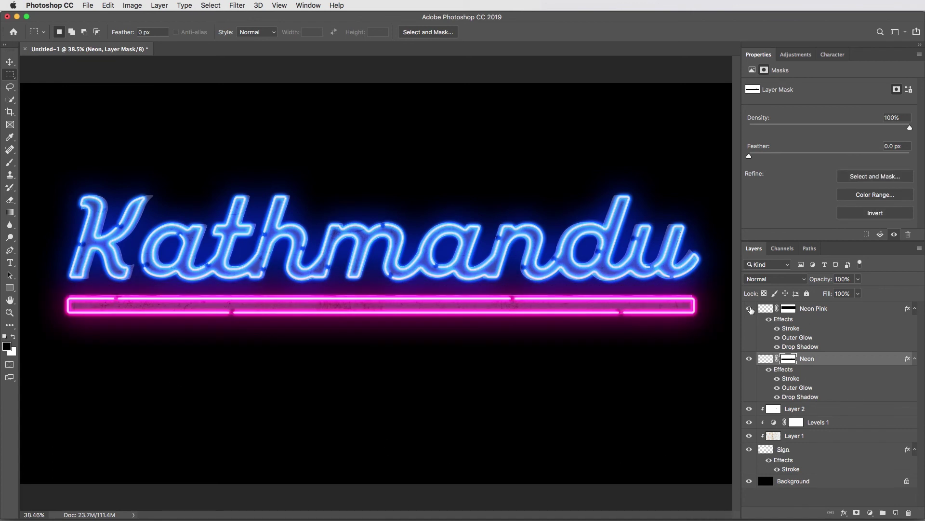
click(749, 359)
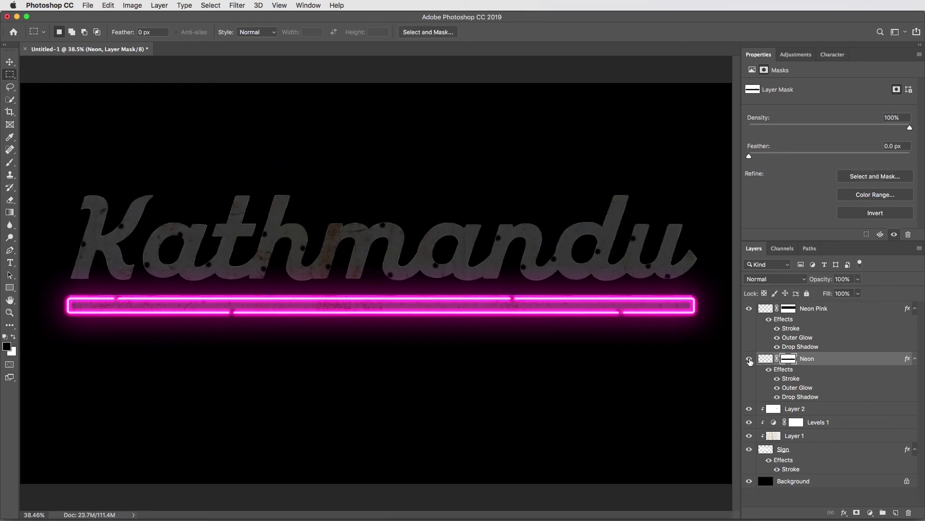
click(749, 359)
click(750, 310)
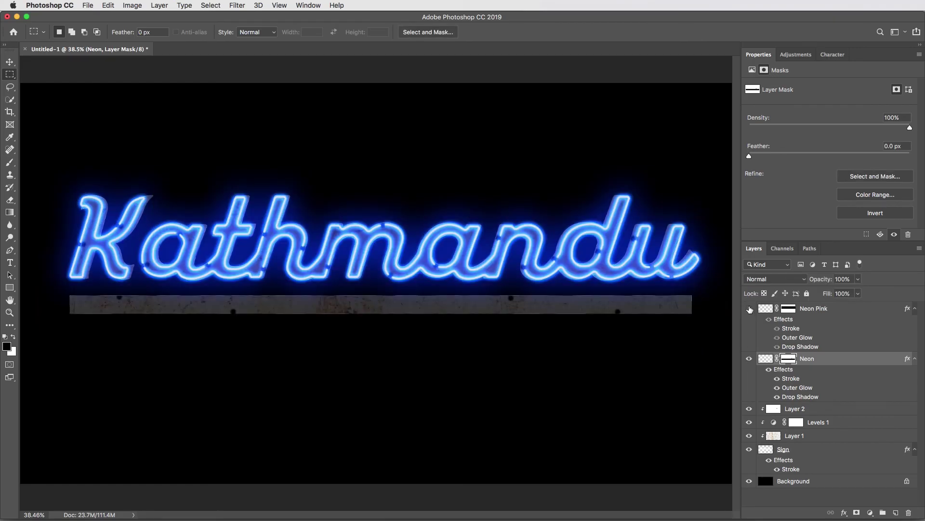
click(749, 309)
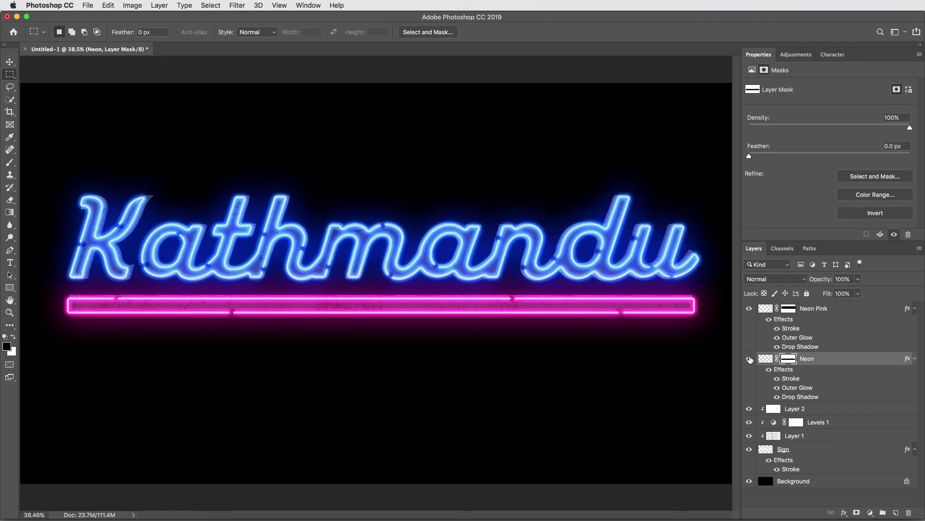
click(750, 359)
click(750, 360)
Copy the whole cloud texture from the recent file, then close that document
key(v)
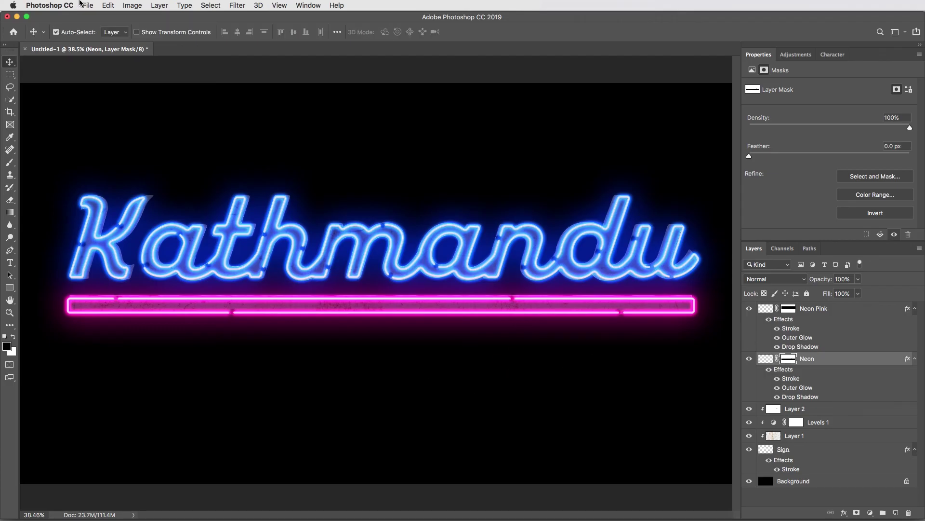
click(80, 5)
click(253, 64)
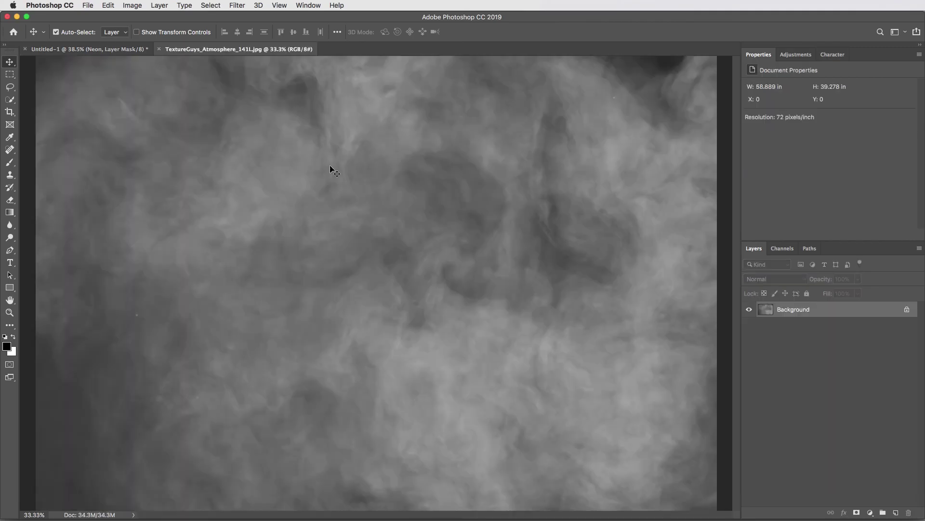
key(super+minus)
key(super+a)
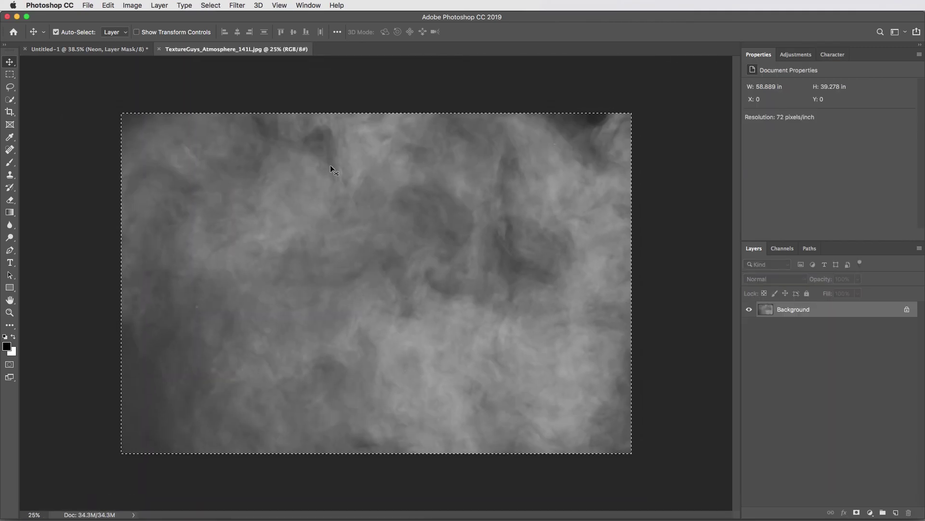
key(super+c)
key(super+w)
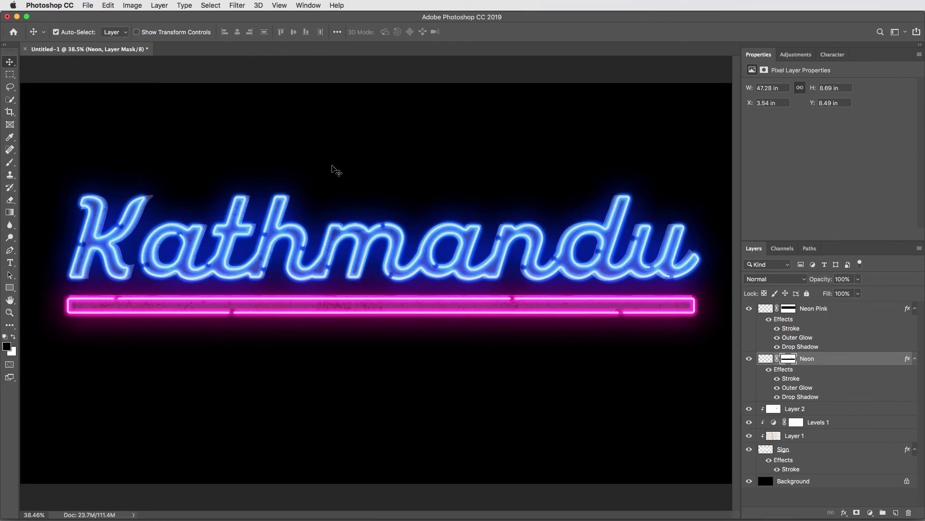
Paste the texture above Neon Pink, scale it to the canvas, and blend as Linear Dodge (Add)
click(847, 310)
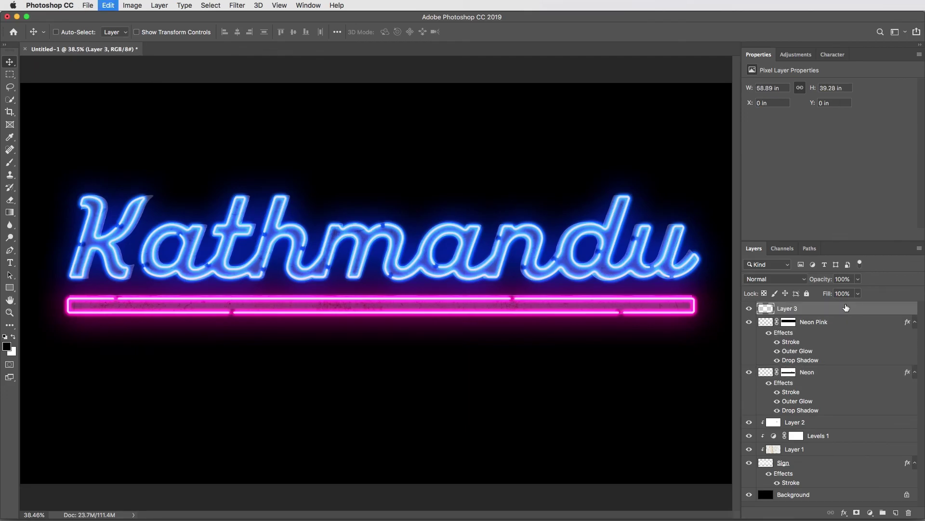
key(super+v)
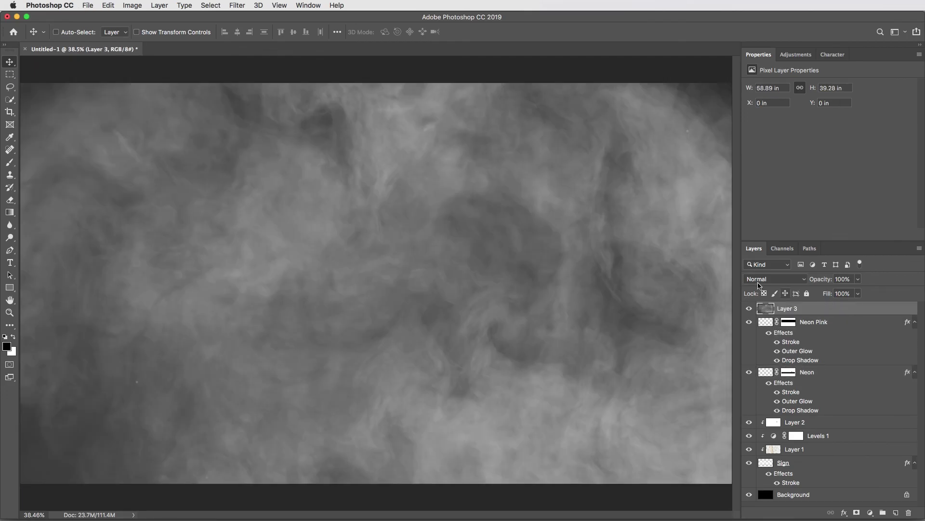
key(super+t)
key(super+0)
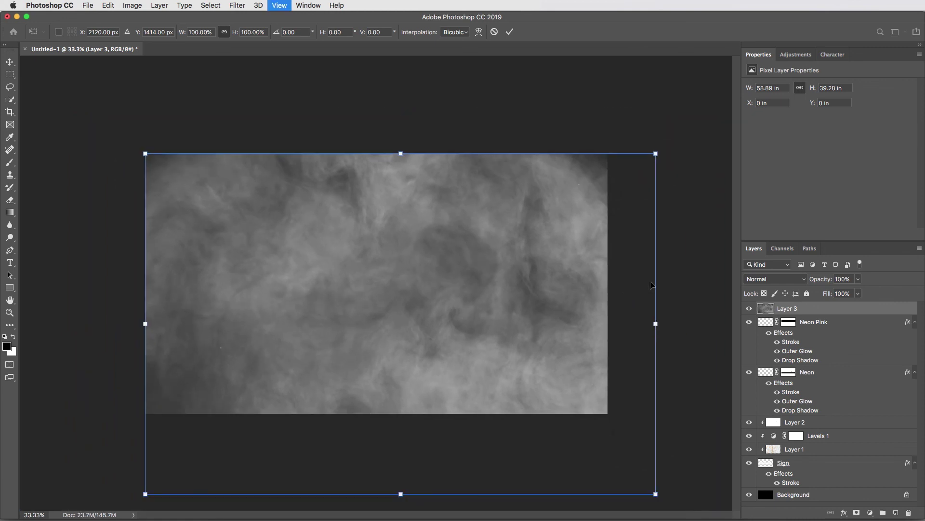
drag(653, 322, 594, 285)
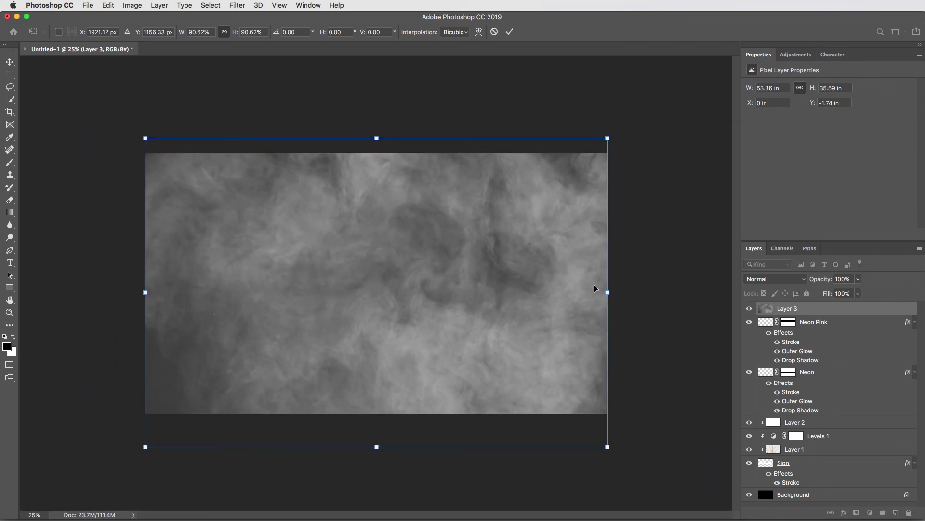
key(Return)
click(759, 282)
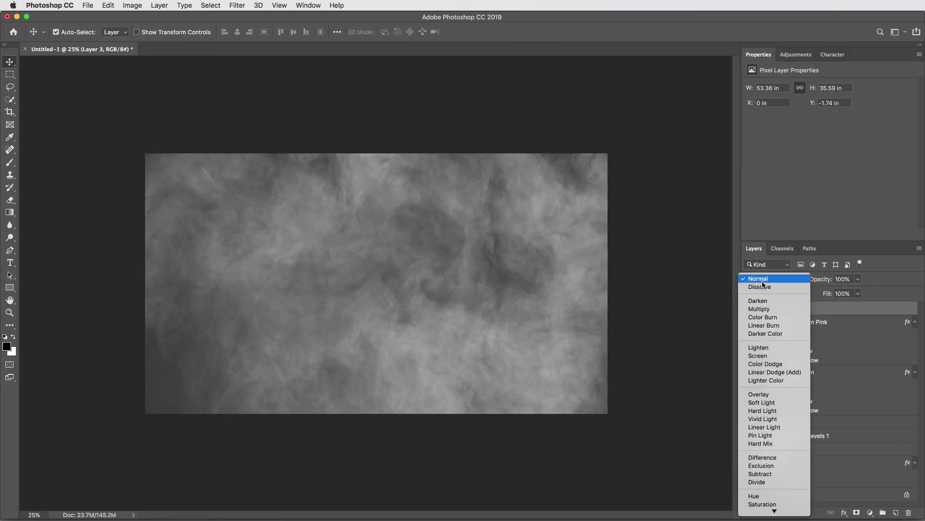
click(770, 373)
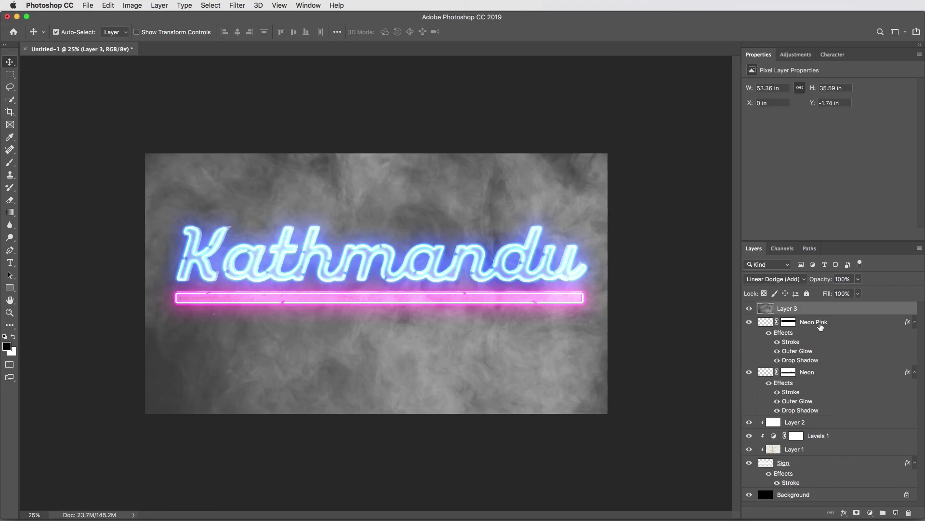
key(super+0)
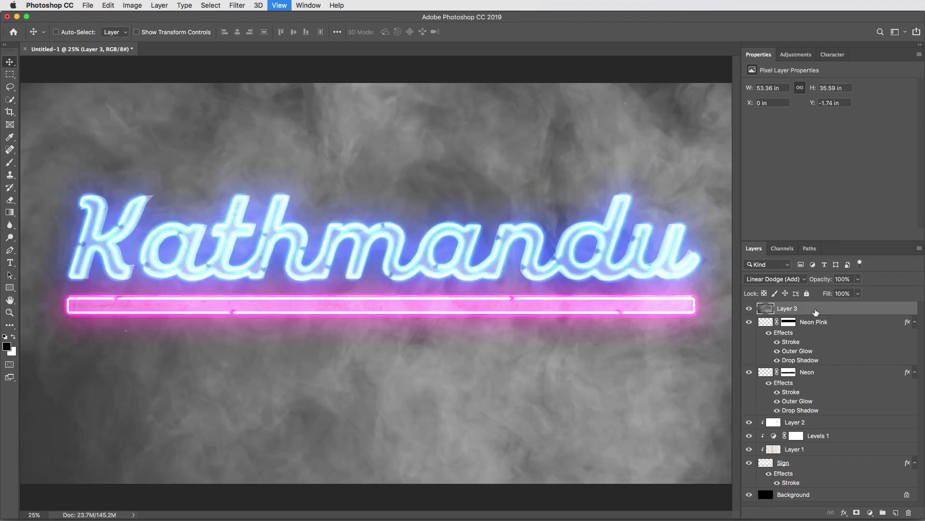
Add a colorized Hue/Saturation layer clipped to Layer 3: Hue 250, Saturation 50, Lightness -75
click(871, 512)
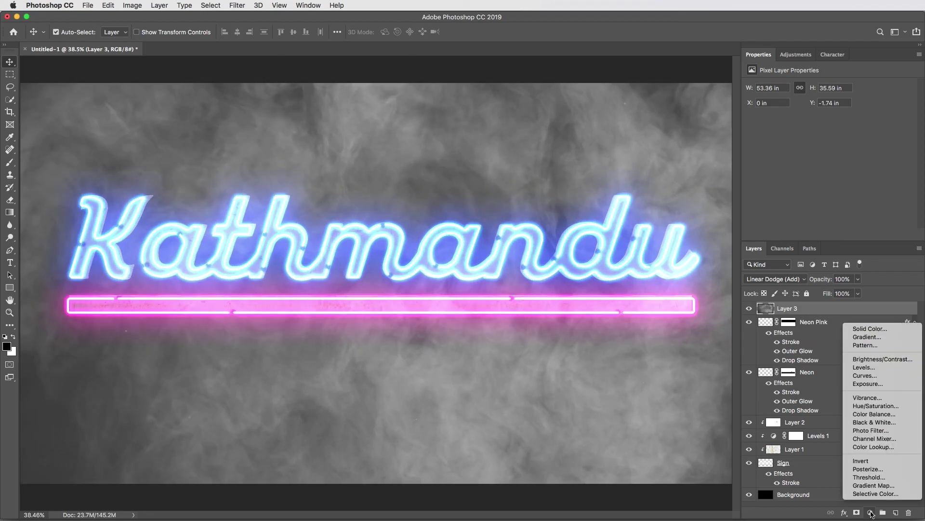
click(884, 408)
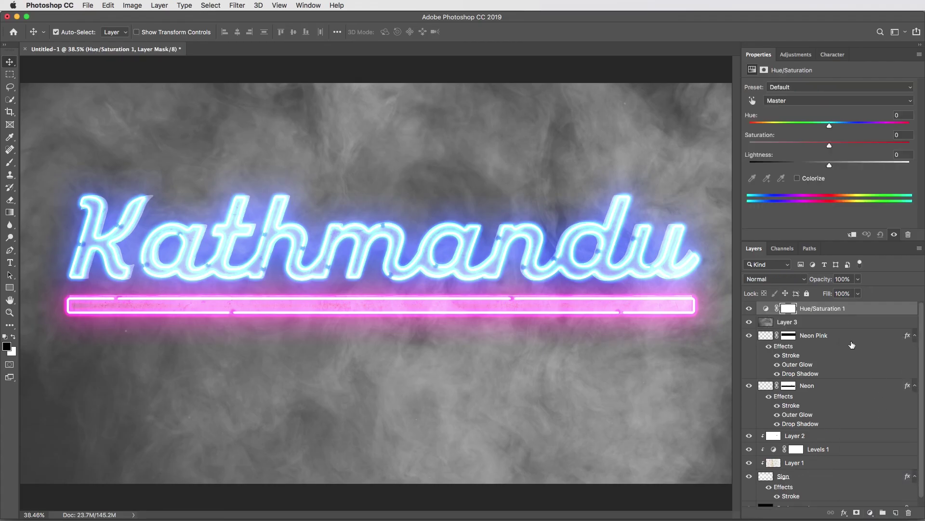
alt+click(769, 311)
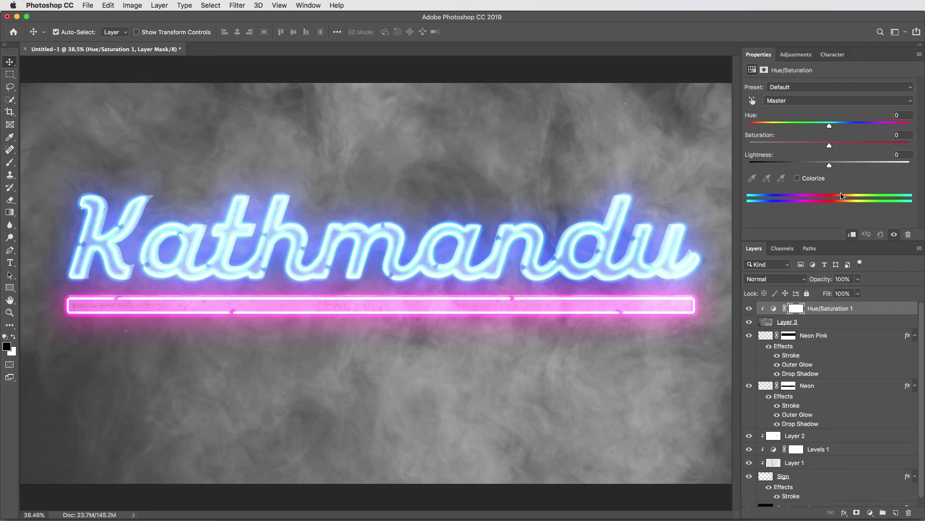
click(797, 178)
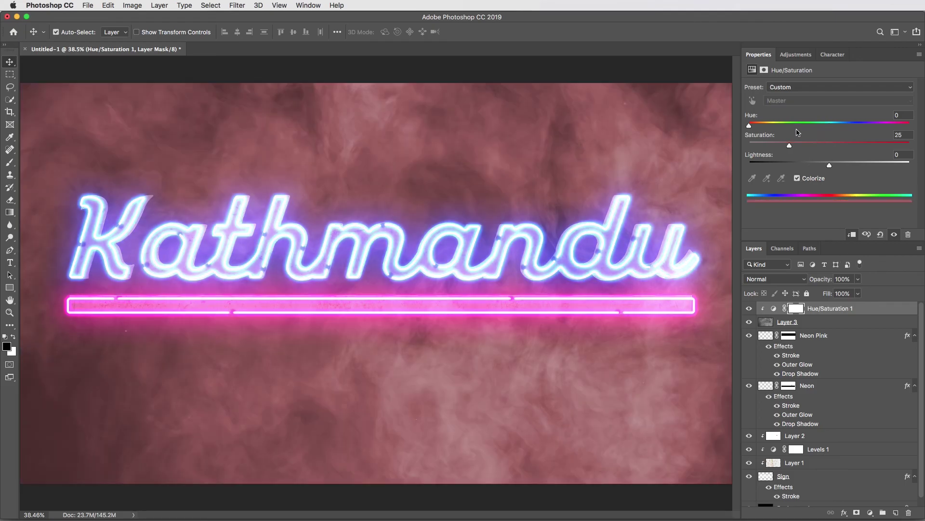
drag(749, 126, 870, 127)
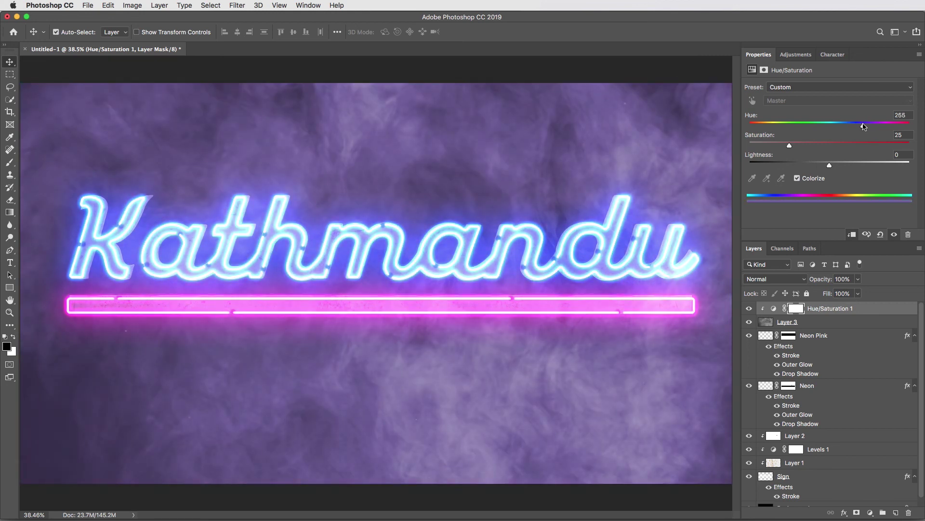
drag(790, 145, 828, 146)
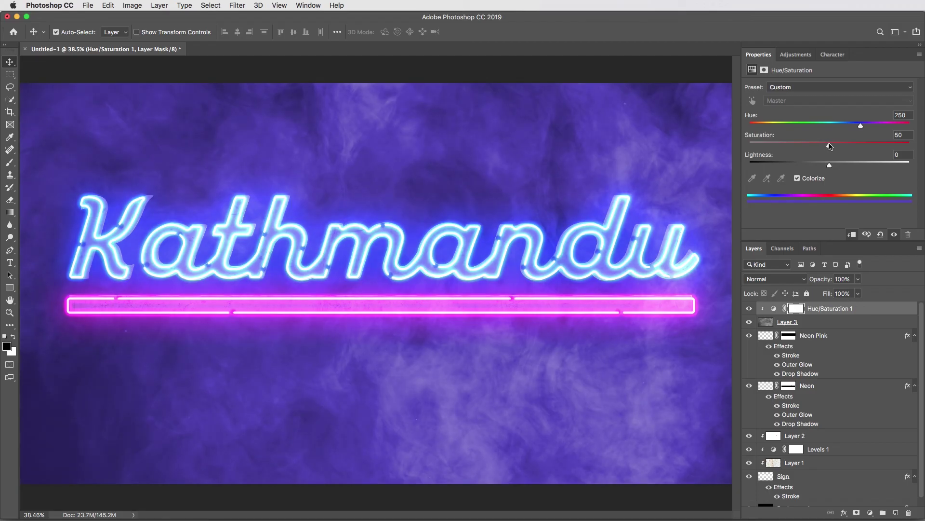
drag(829, 167, 780, 166)
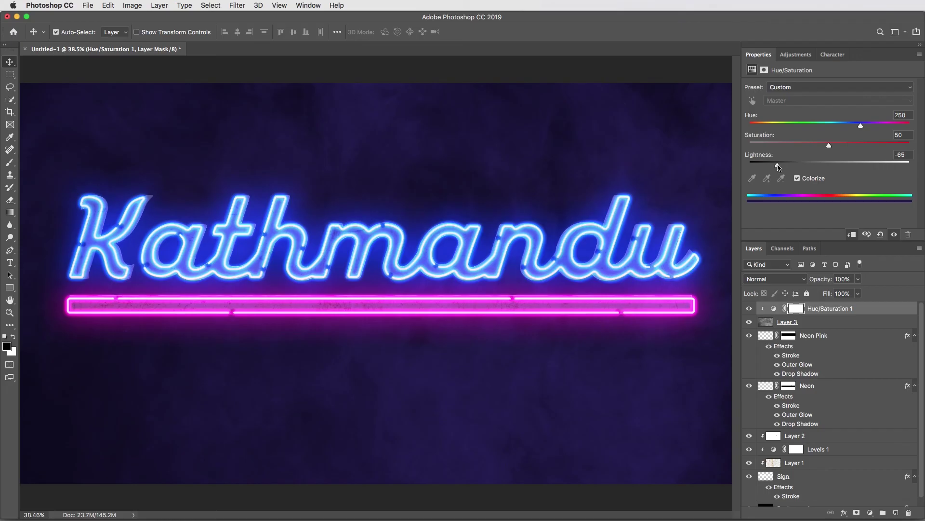
drag(775, 167, 773, 167)
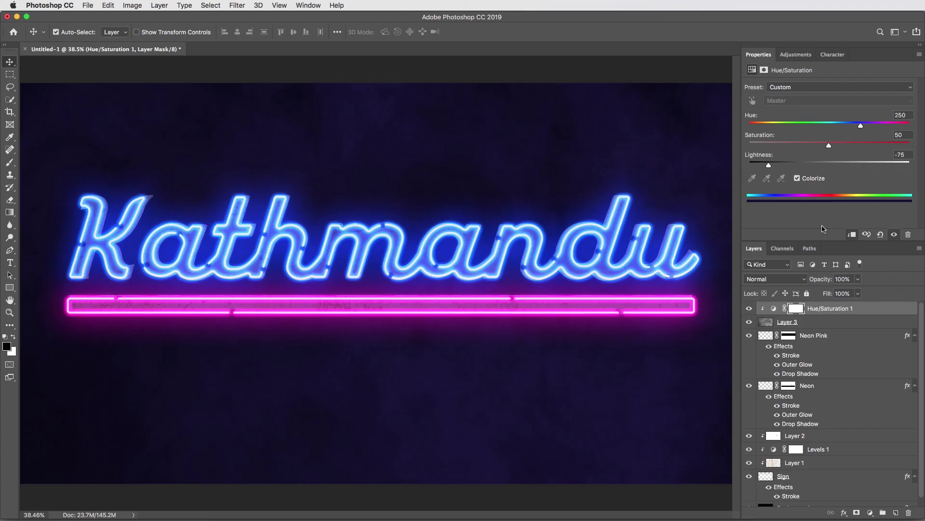
click(774, 309)
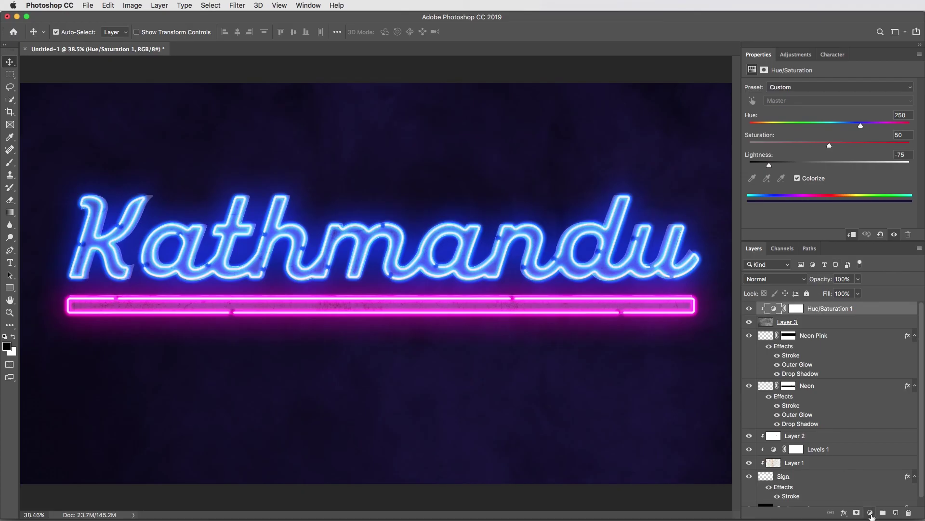
Add a Levels adjustment with black input at 11 and white input around 242
click(871, 514)
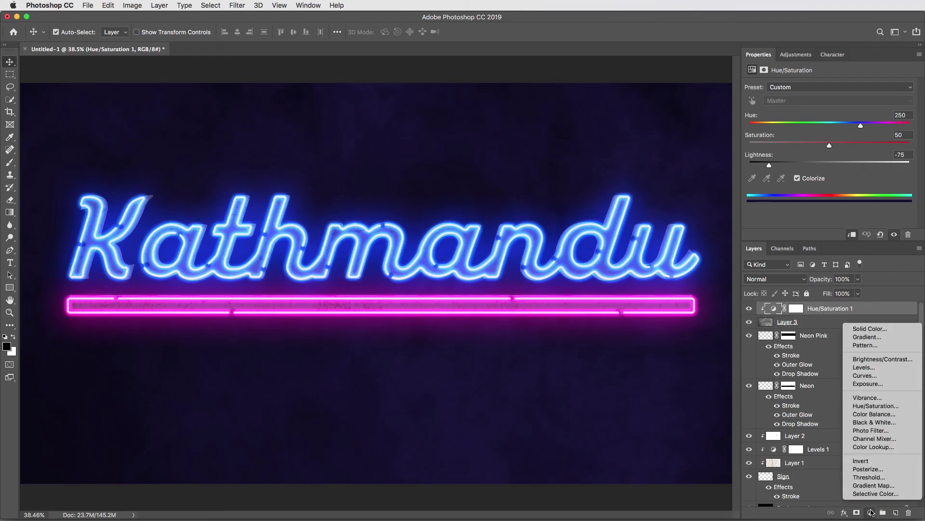
click(864, 367)
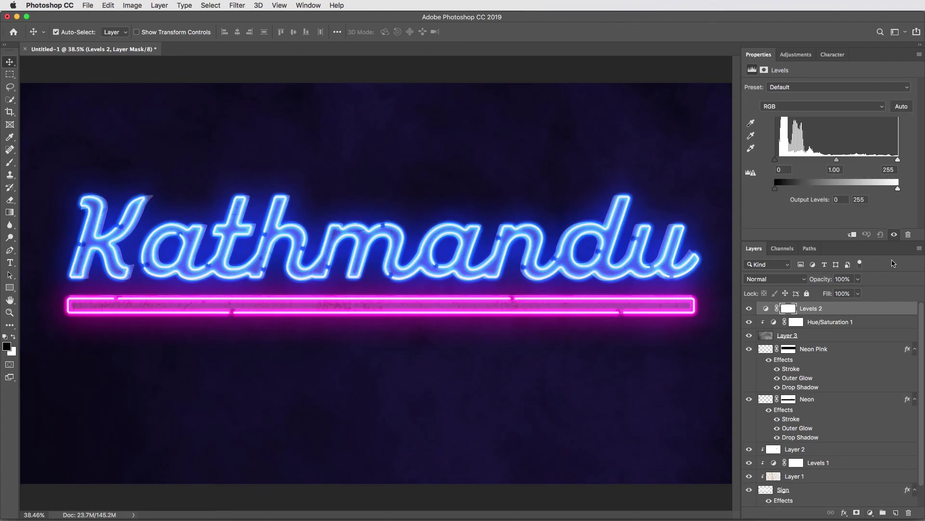
drag(775, 160, 781, 162)
drag(897, 160, 892, 161)
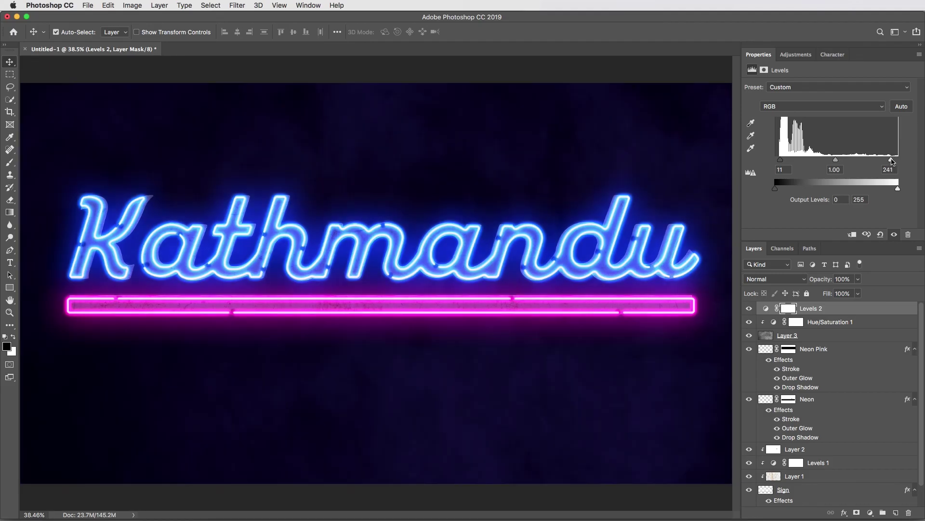